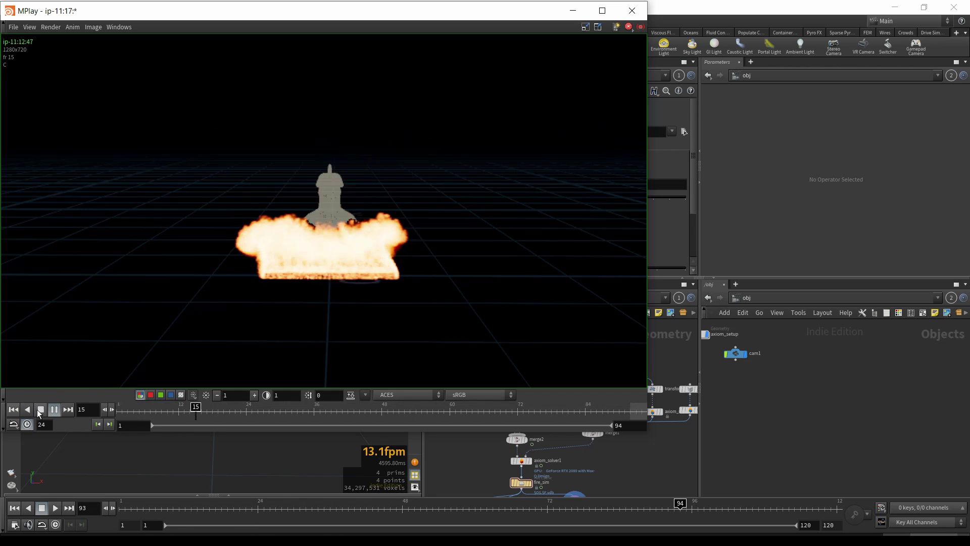
# - Stop the flipbook playback and switch to the browser to read the Gumroad page for the Realistic Fire Legacy & Axiom Solver product
pyautogui.click(38, 410)
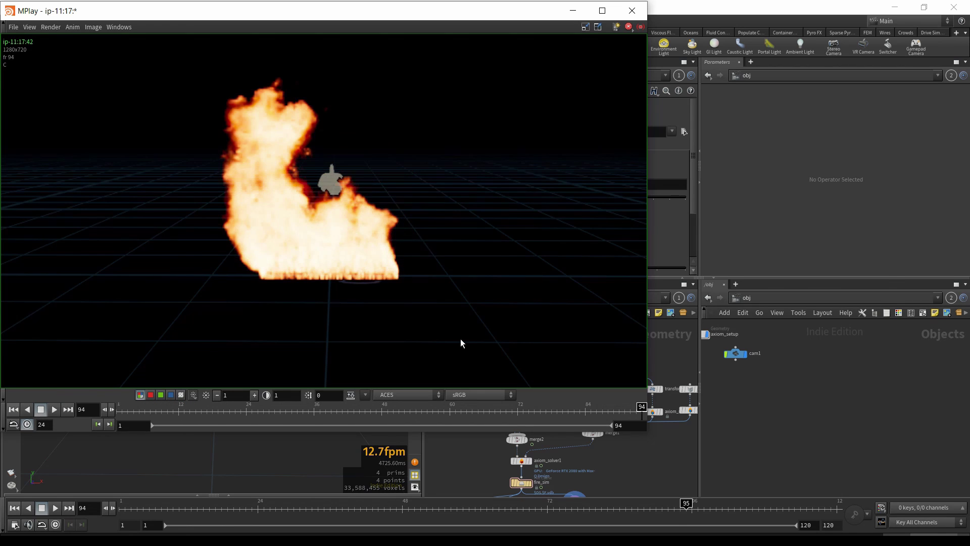
pyautogui.hotkey('alt', 'Tab')
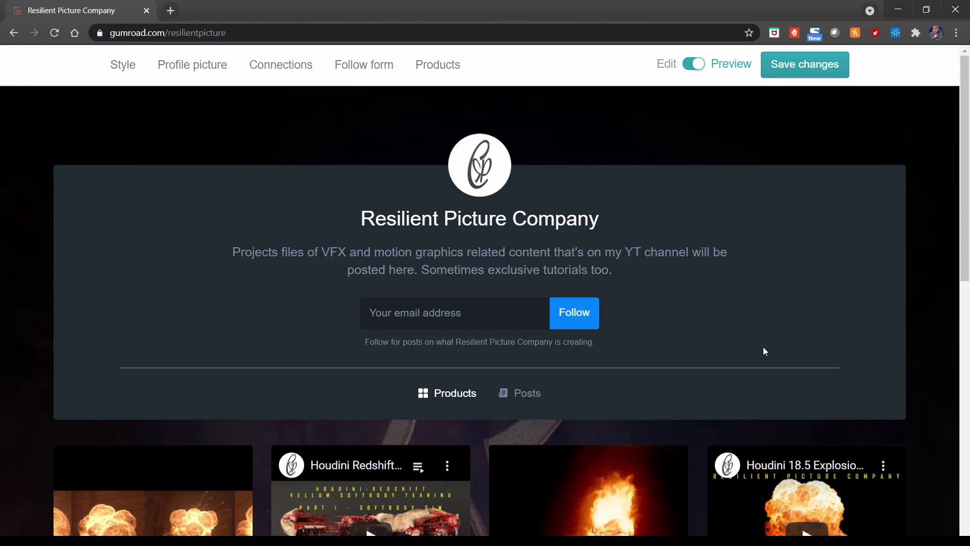
pyautogui.scroll(-1, 765, 349)
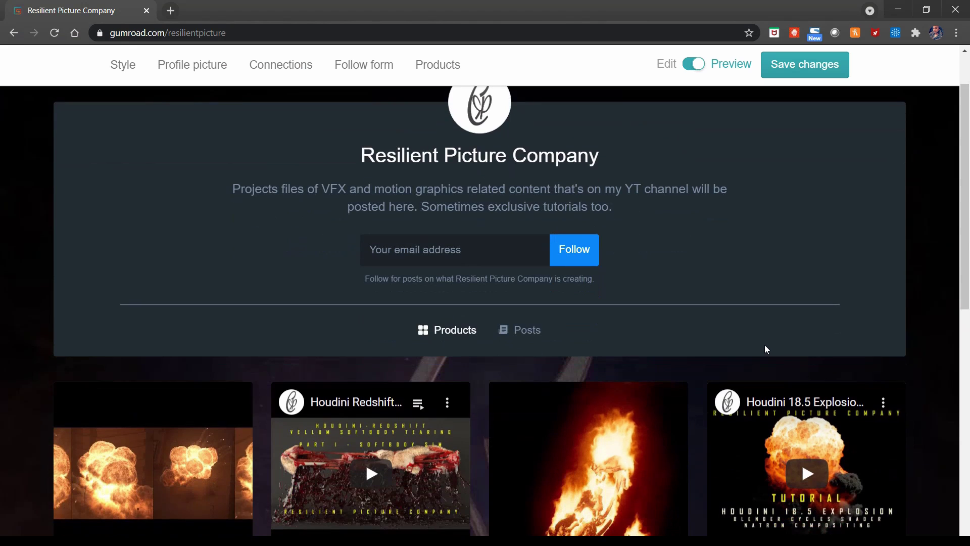
pyautogui.scroll(-3, 765, 349)
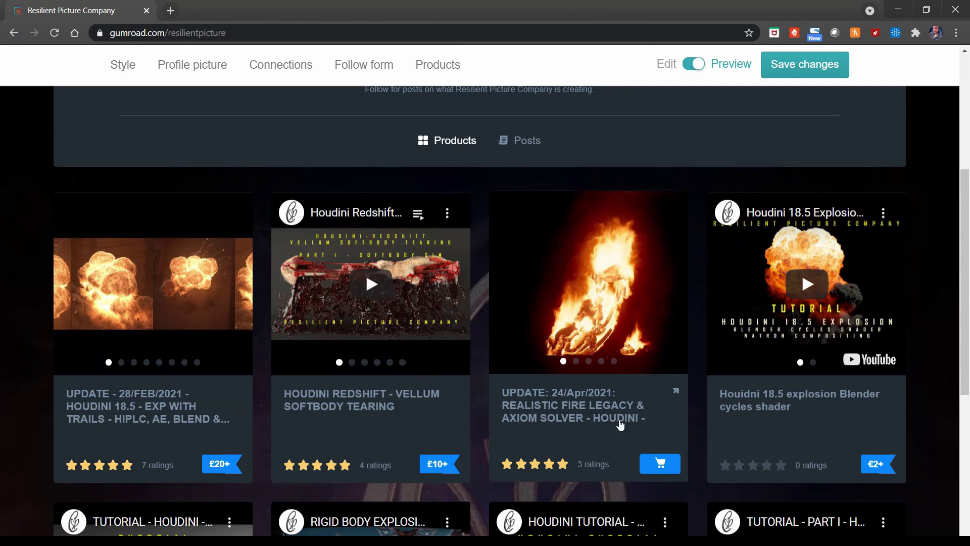
pyautogui.click(627, 417)
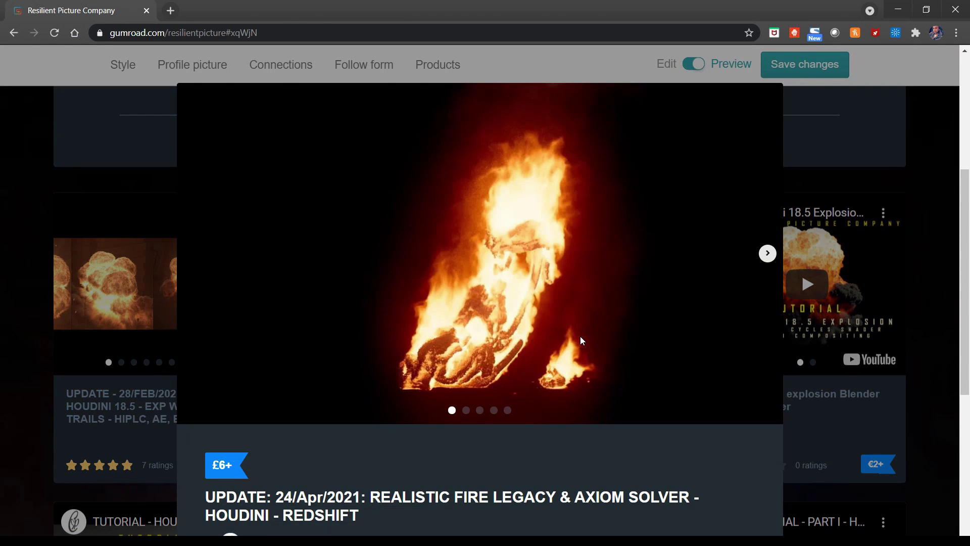
pyautogui.scroll(-15, 581, 339)
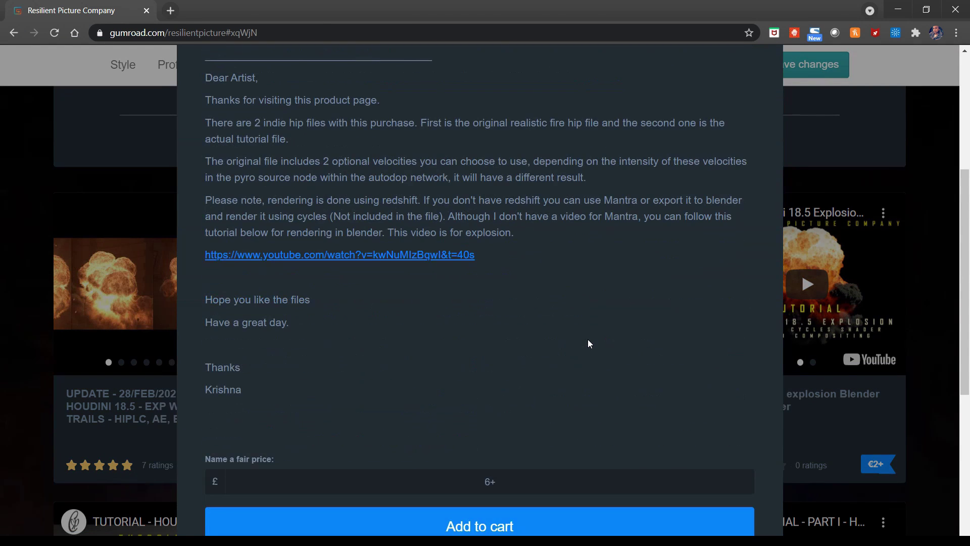
pyautogui.scroll(-1, 587, 339)
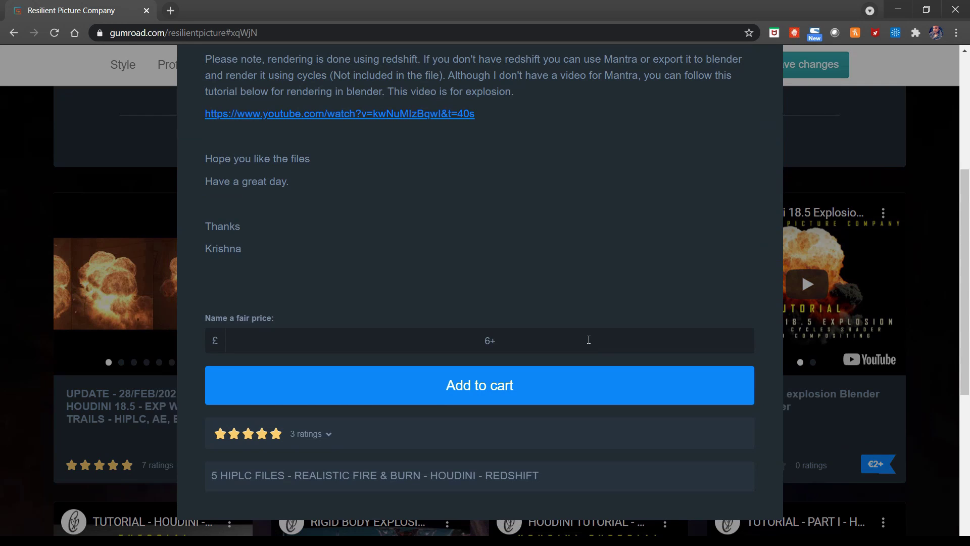
pyautogui.scroll(15, 598, 335)
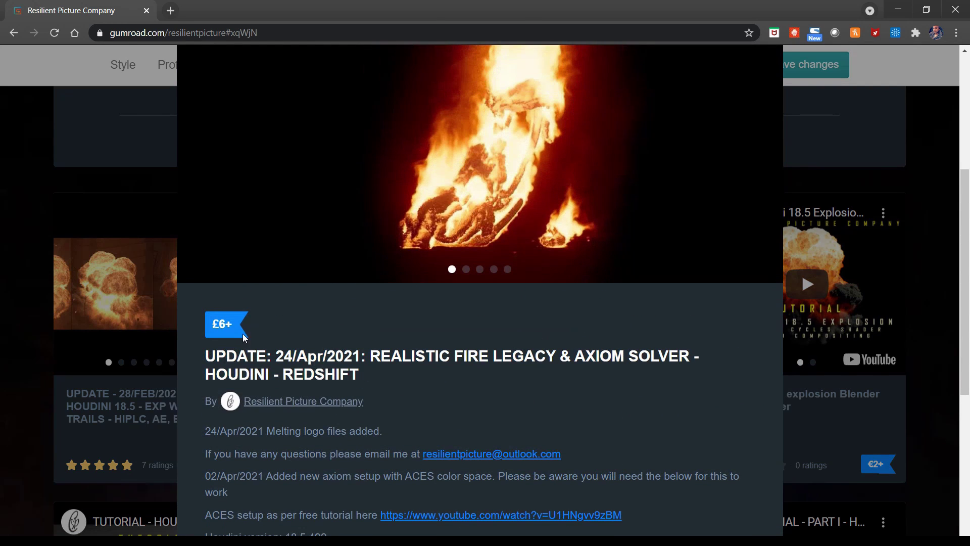
pyautogui.scroll(3, 455, 407)
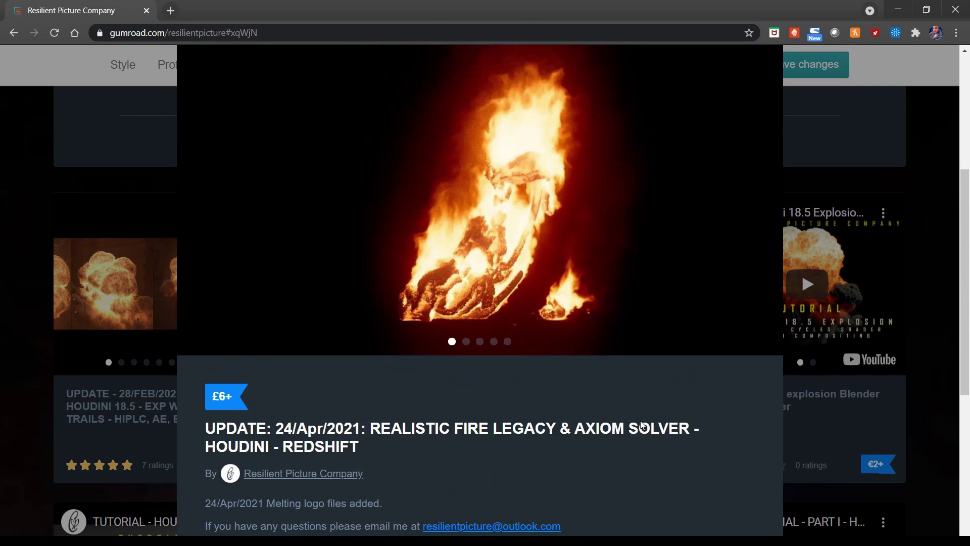
# - Look through the product's preview gallery and return to its first image
pyautogui.click(465, 395)
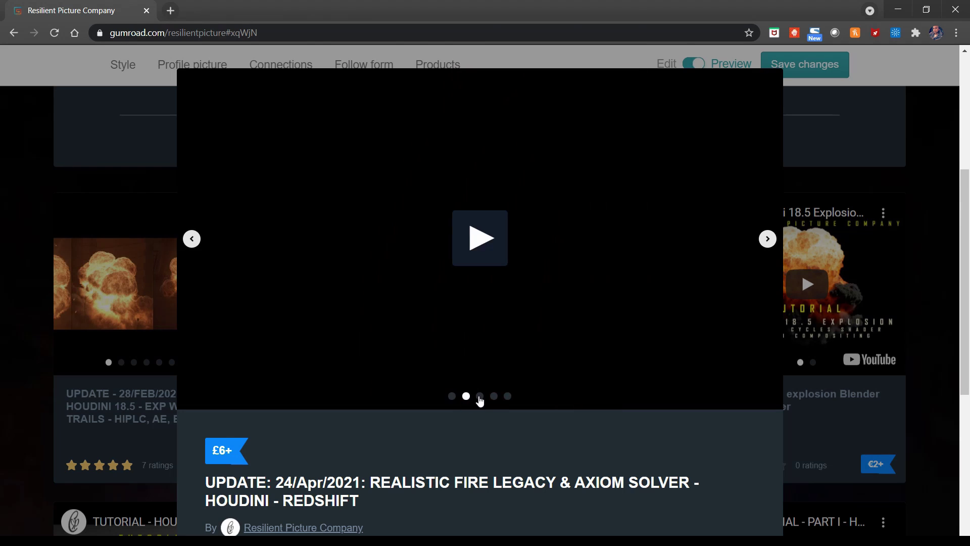
pyautogui.click(479, 396)
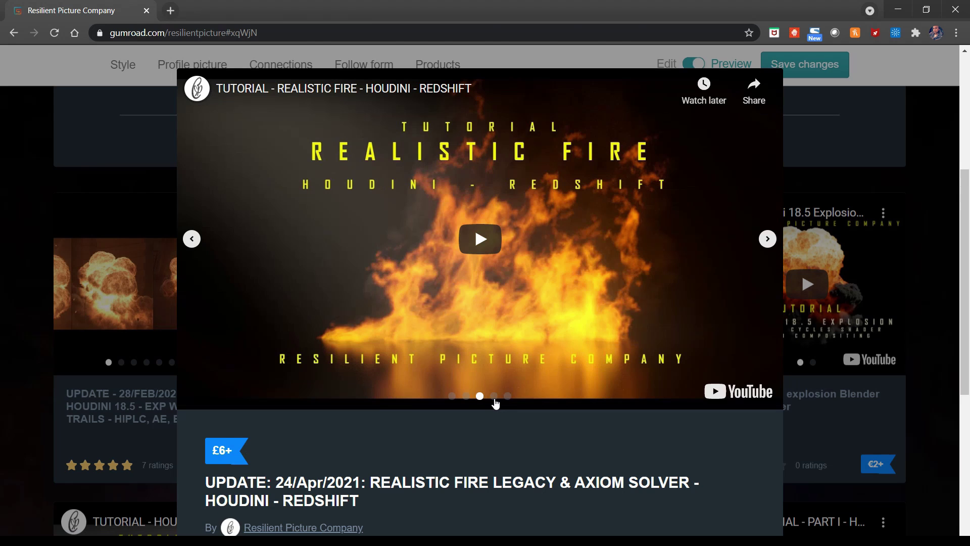
pyautogui.click(494, 397)
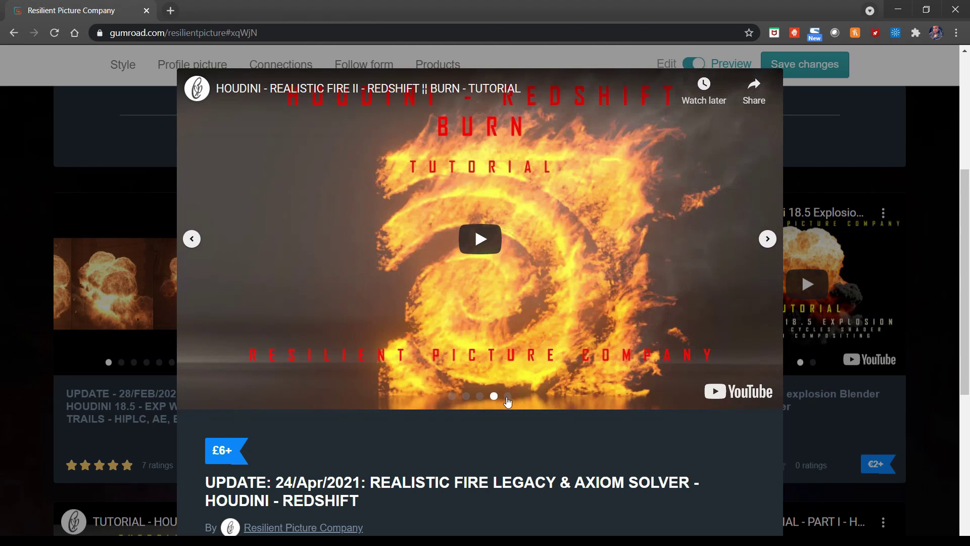
pyautogui.click(507, 397)
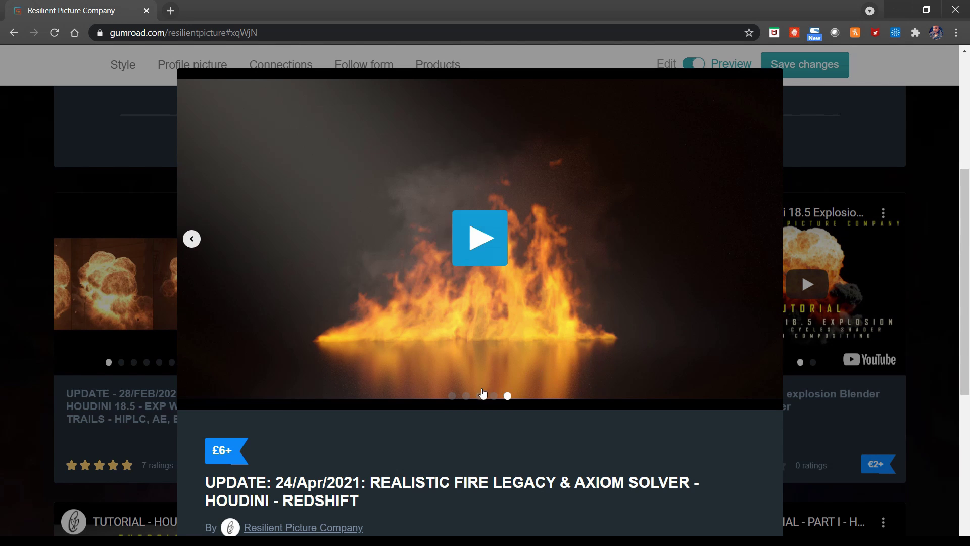
pyautogui.click(465, 396)
pyautogui.click(451, 397)
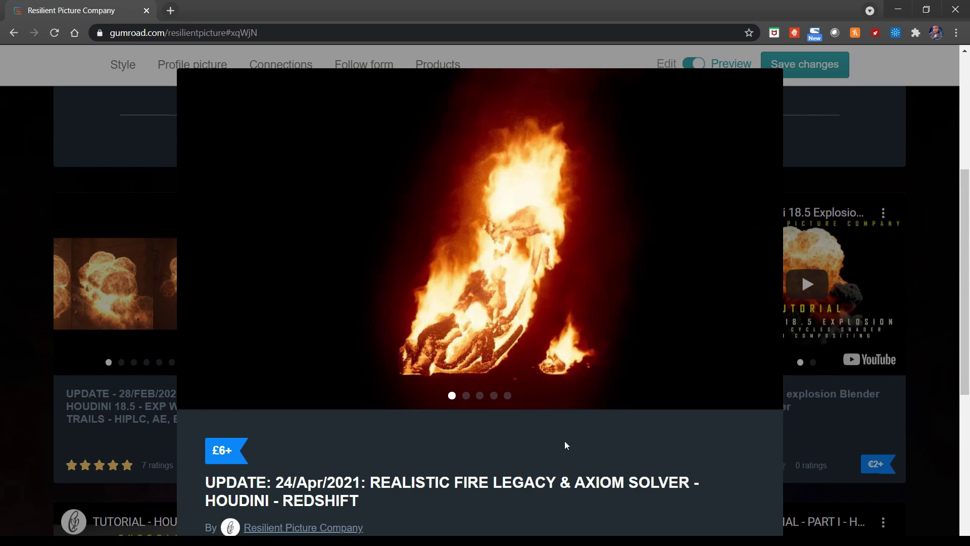
# - Switch back to MPlay, stop the running flipbook capture and close the browser window
pyautogui.hotkey('alt', 'Tab')
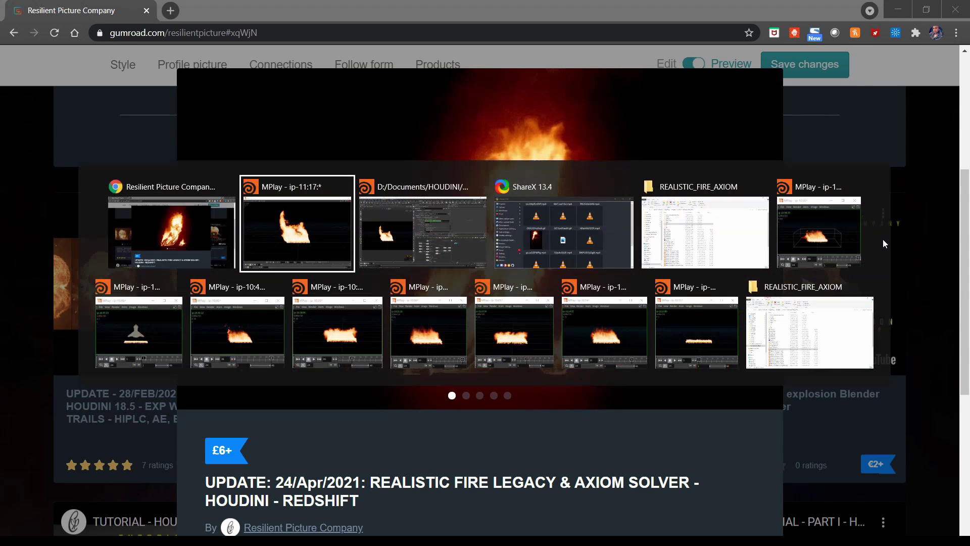
pyautogui.hotkey('alt', 'Tab')
pyautogui.hotkey('alt', 'Tab')
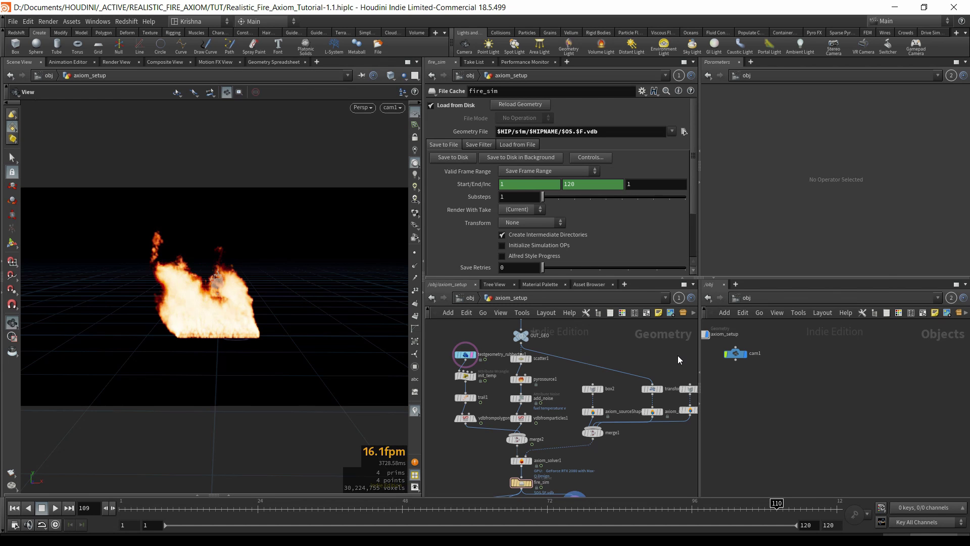
pyautogui.hotkey('alt', 'Tab')
pyautogui.hotkey('alt', 'Tab')
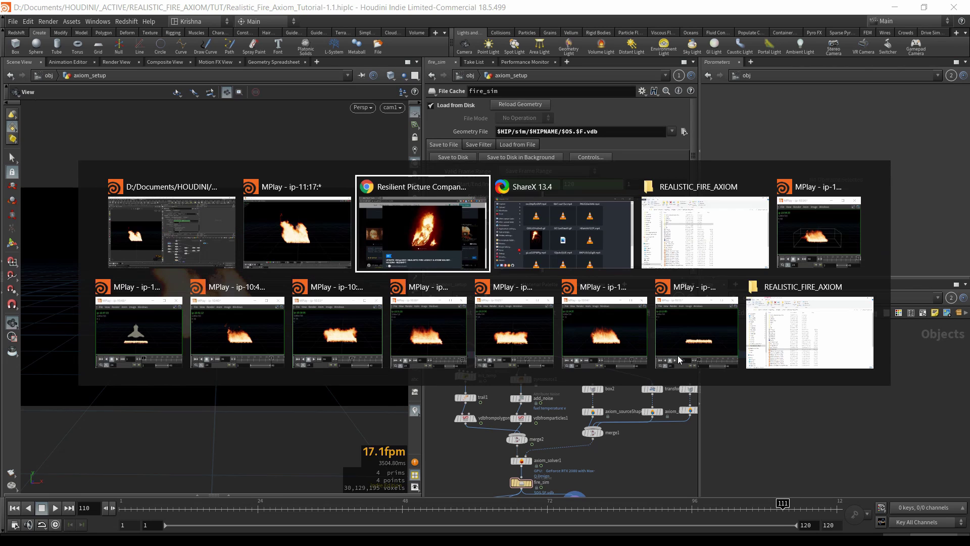
pyautogui.hotkey('alt', 'Tab')
pyautogui.hotkey('alt', 'Tab')
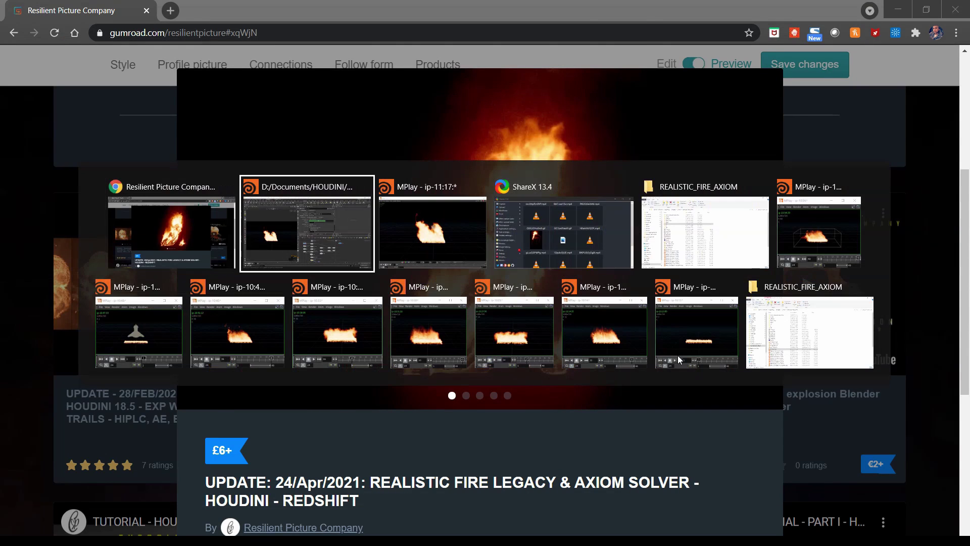
pyautogui.hotkey('alt', 'Tab')
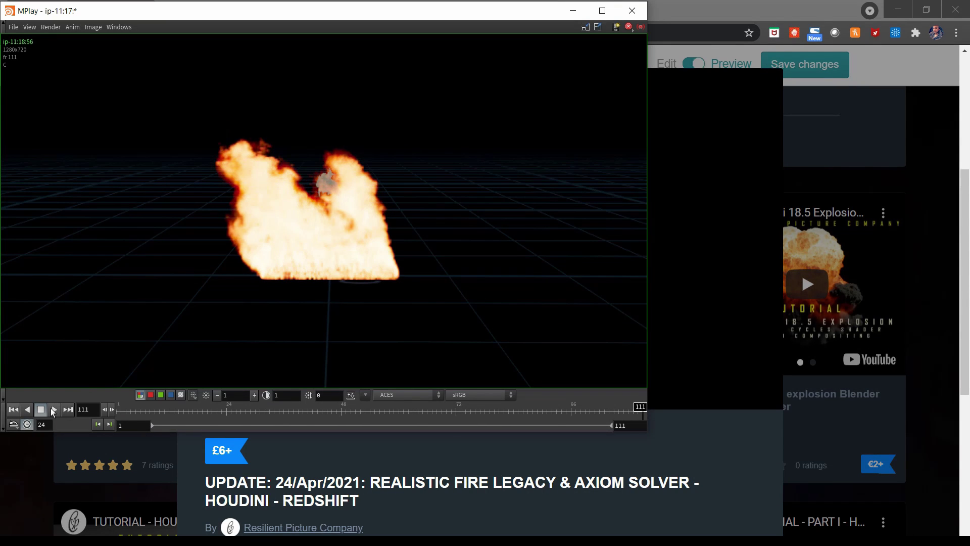
pyautogui.click(641, 27)
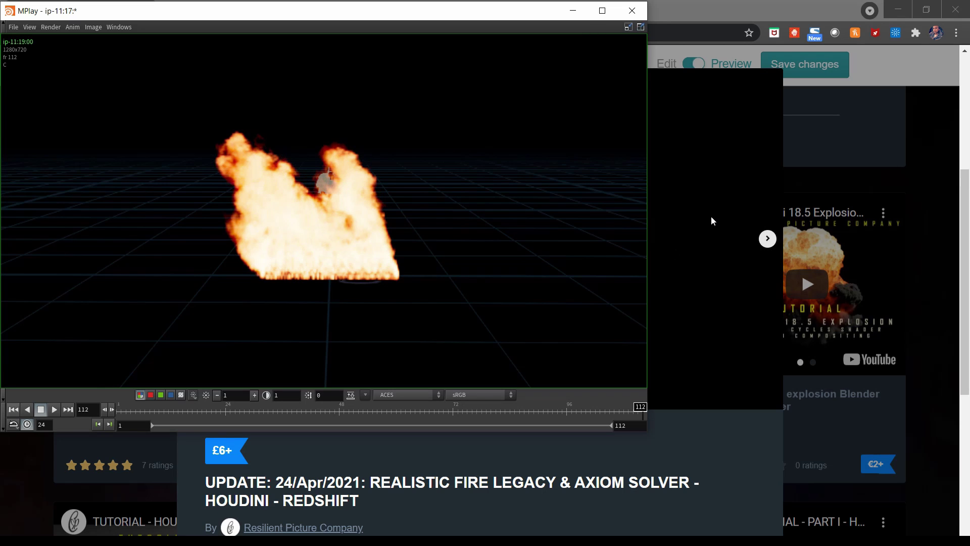
pyautogui.click(958, 7)
pyautogui.click(958, 7)
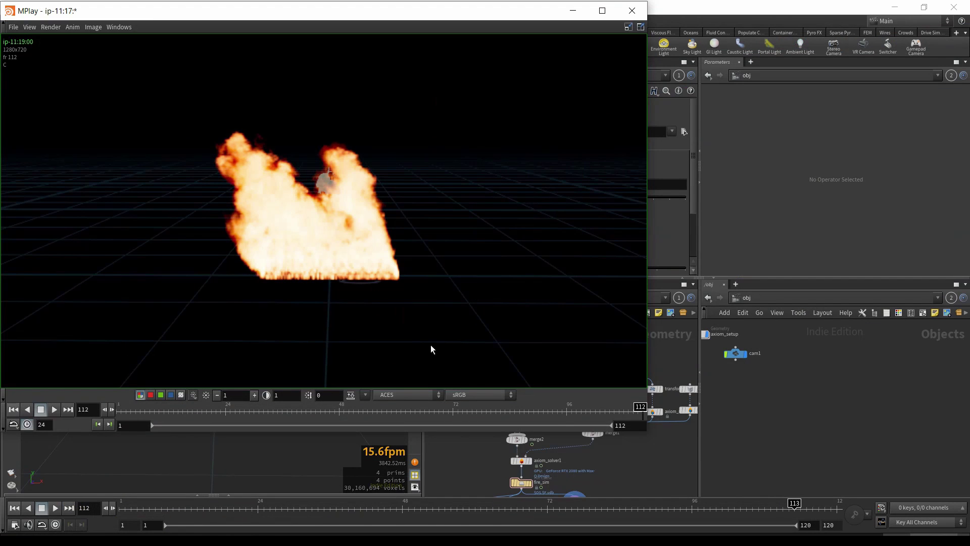
# - Review the captured fire flipbook by playing and scrubbing it, and inspect the settings of the axiom_sourceShape3 node
pyautogui.click(54, 410)
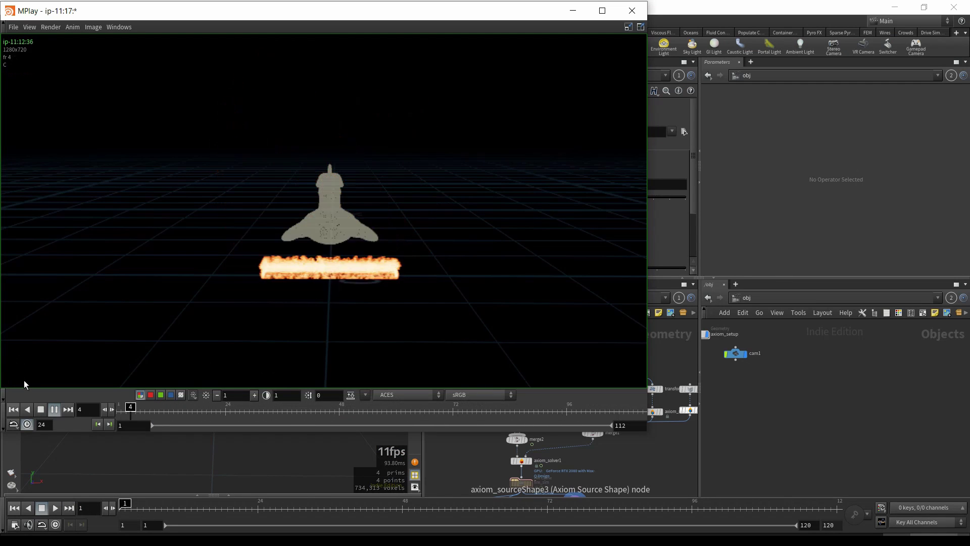
pyautogui.moveTo(221, 414)
pyautogui.mouseDown()
pyautogui.moveTo(638, 419)
pyautogui.moveTo(623, 420)
pyautogui.mouseUp()
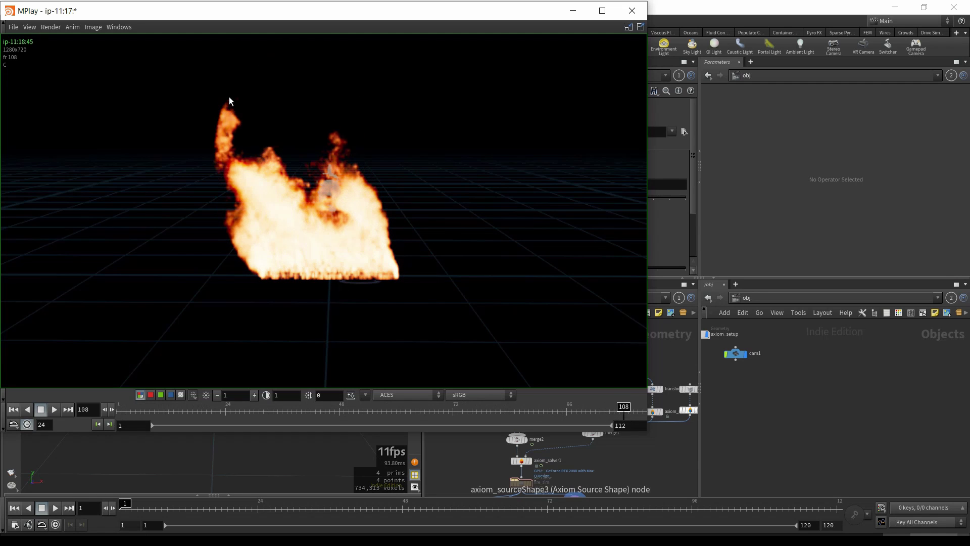
pyautogui.moveTo(663, 452); pyautogui.dragTo(609, 451, button='middle')
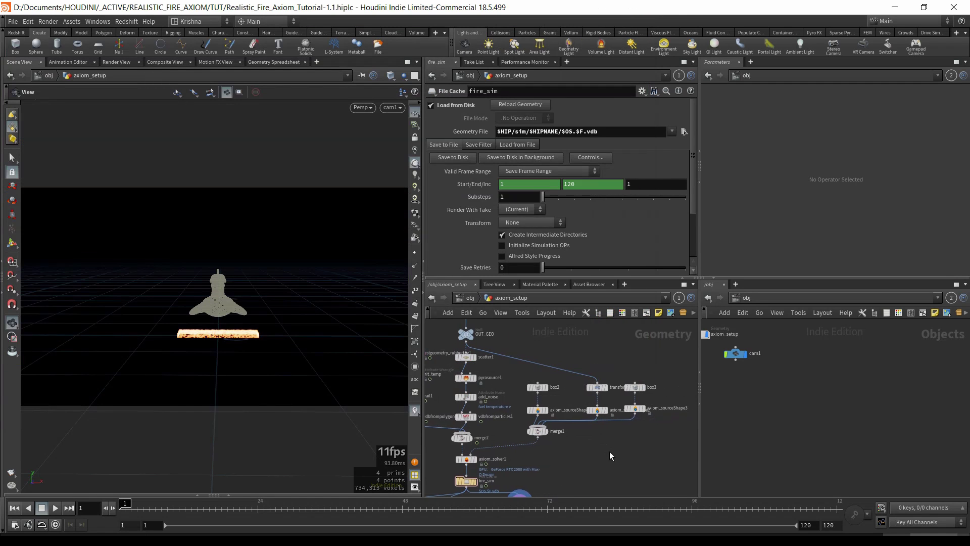
pyautogui.moveTo(659, 372); pyautogui.dragTo(636, 391)
pyautogui.moveTo(655, 425); pyautogui.dragTo(636, 407)
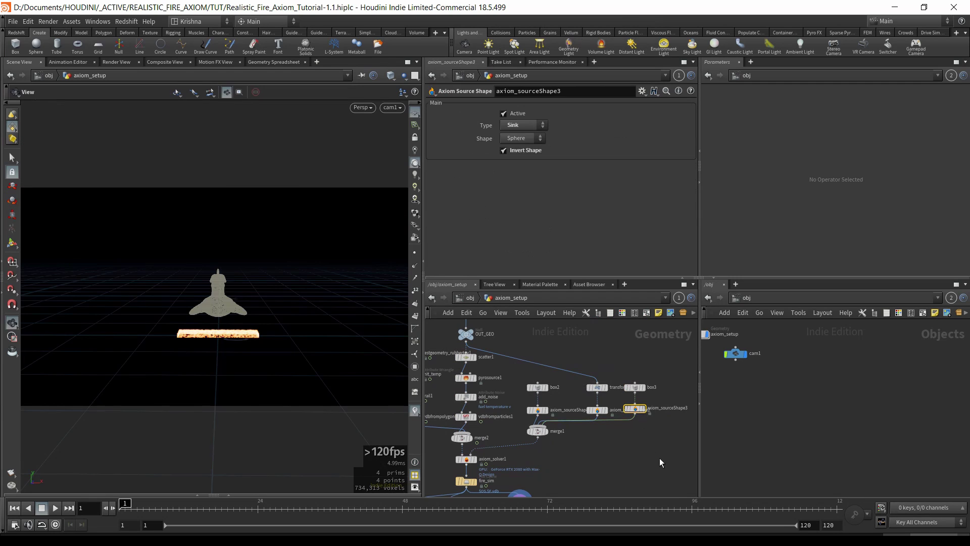
pyautogui.hotkey('alt', 'Tab')
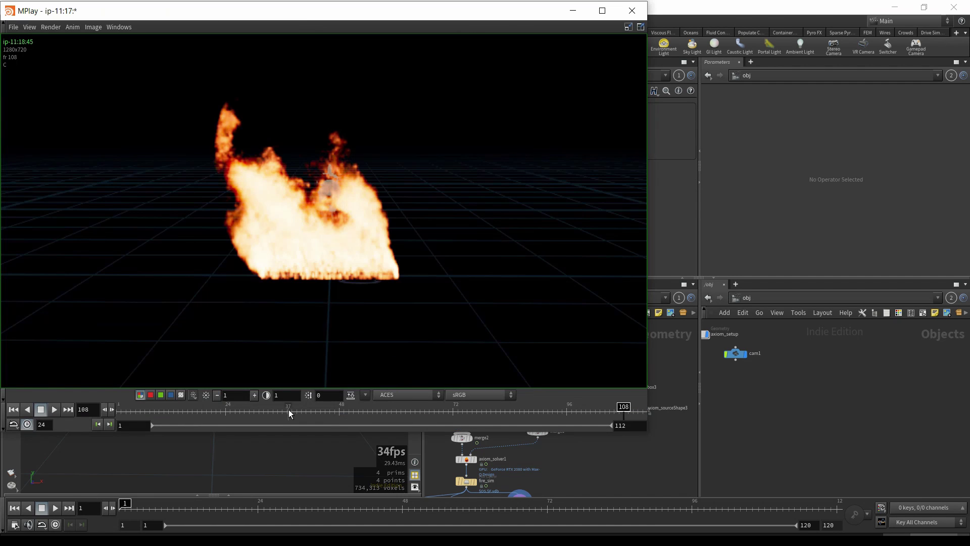
pyautogui.moveTo(291, 412); pyautogui.dragTo(617, 413)
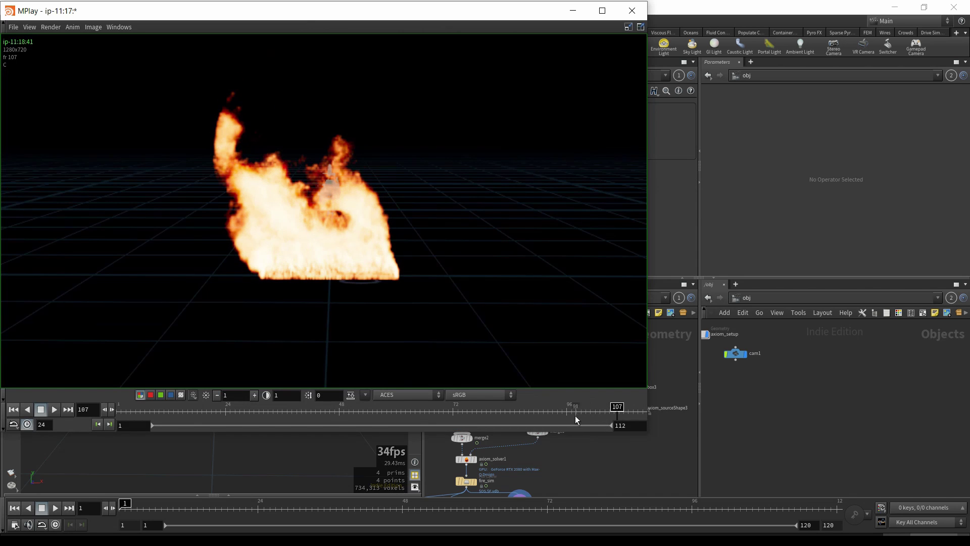
# - Display only the pyrobakevolume1 node in the axiom_setup network and show the parameters of the fire_sim file cache
pyautogui.click(590, 450)
pyautogui.scroll(-3, 522, 392)
pyautogui.moveTo(581, 416); pyautogui.dragTo(610, 416, button='middle')
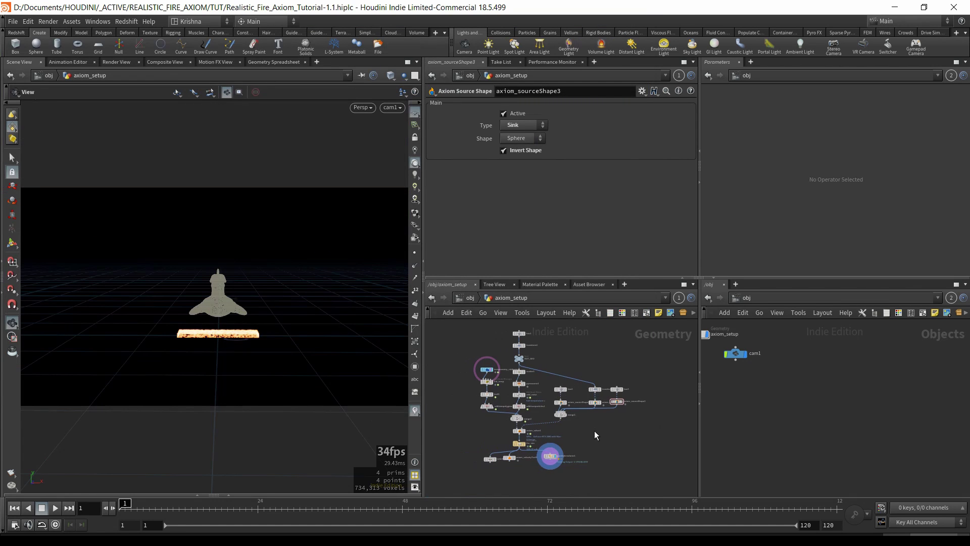
pyautogui.scroll(2, 550, 458)
pyautogui.click(560, 458)
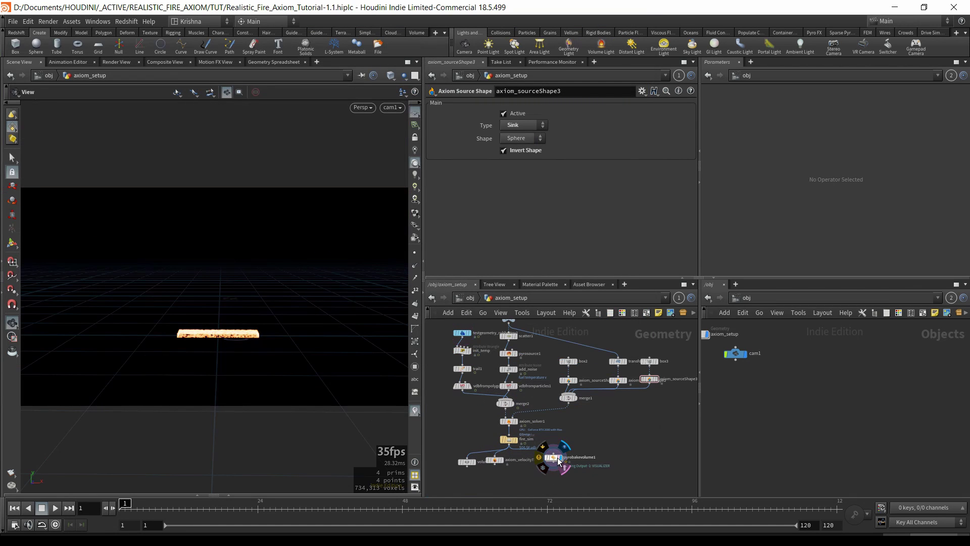
pyautogui.click(507, 440)
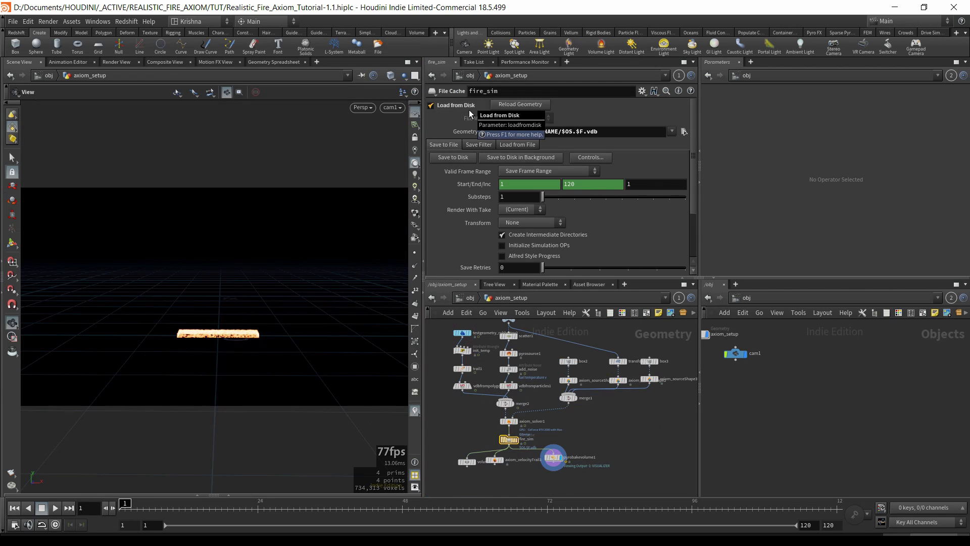
# - Create a Geometry object below axiom_setup at object level and name it rndr_rubber
pyautogui.moveTo(743, 395); pyautogui.dragTo(869, 417, button='middle')
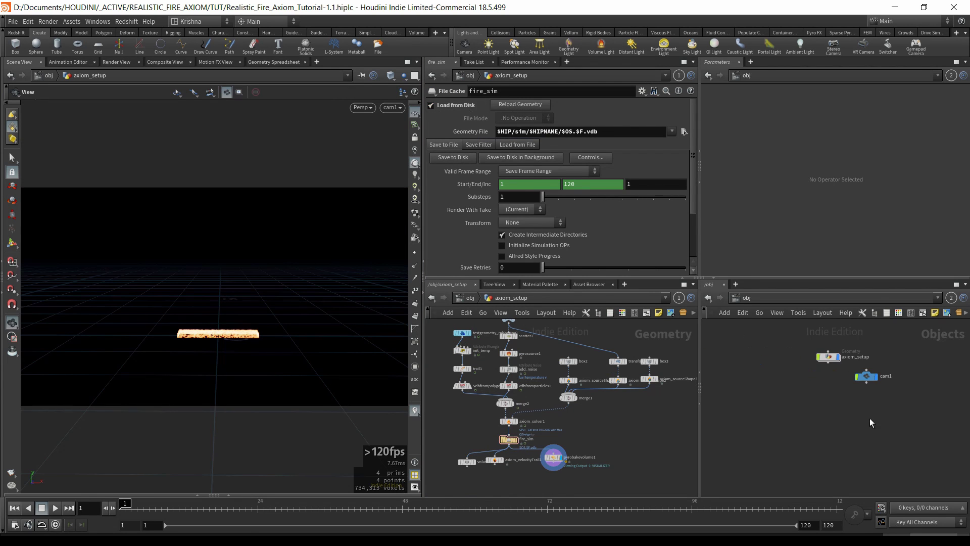
pyautogui.press('Tab')
pyautogui.write('geo')
pyautogui.press('Return')
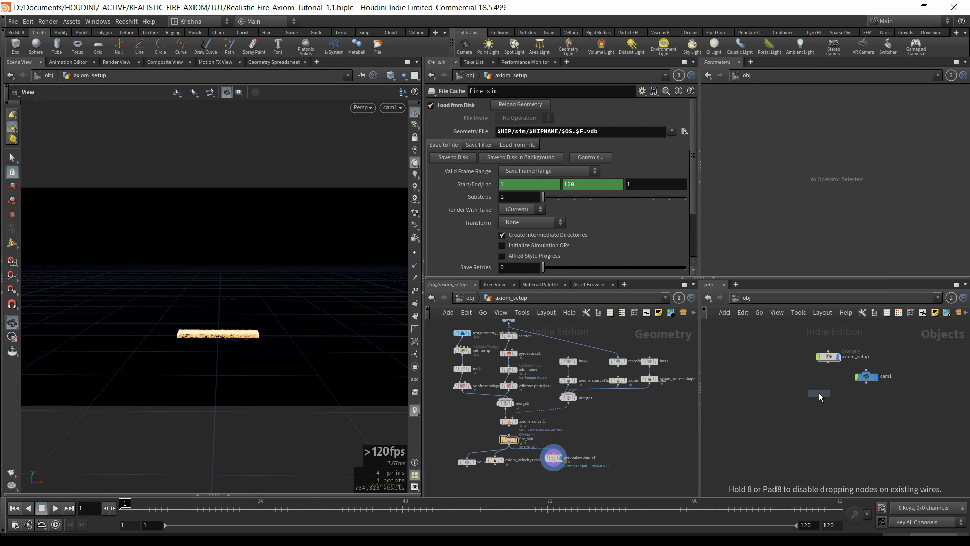
pyautogui.click(829, 383)
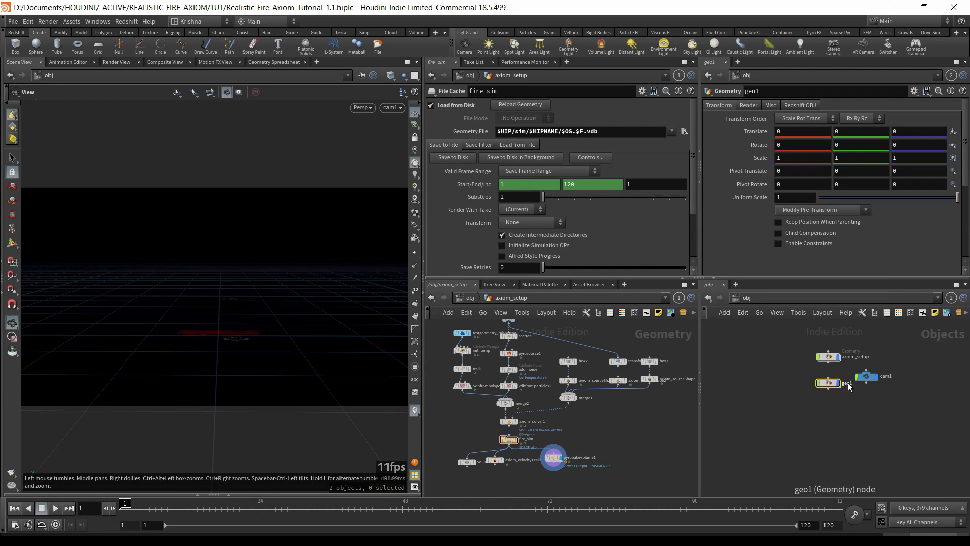
pyautogui.click(848, 384)
pyautogui.write('rndr_')
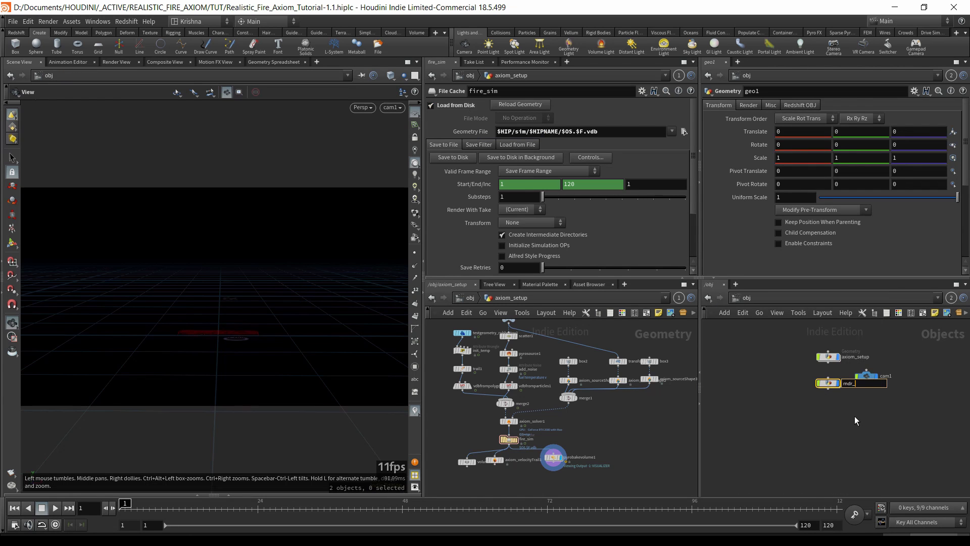
pyautogui.write('rubber')
pyautogui.press('Return')
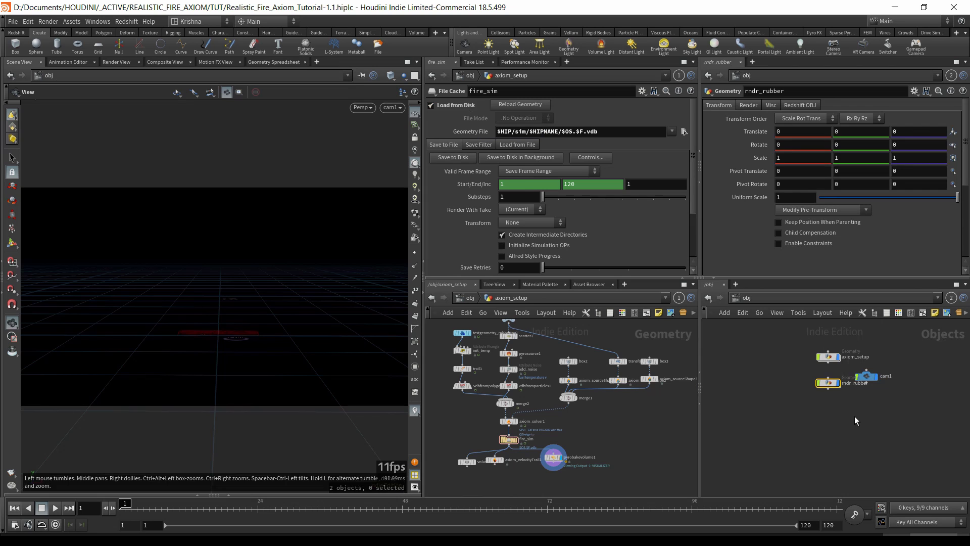
# - Move cam1 beside axiom_setup and rename the rndr_rubber object to rndr_rubtoy
pyautogui.moveTo(866, 376); pyautogui.dragTo(893, 356)
pyautogui.click(860, 383)
pyautogui.moveTo(859, 383); pyautogui.dragTo(875, 385)
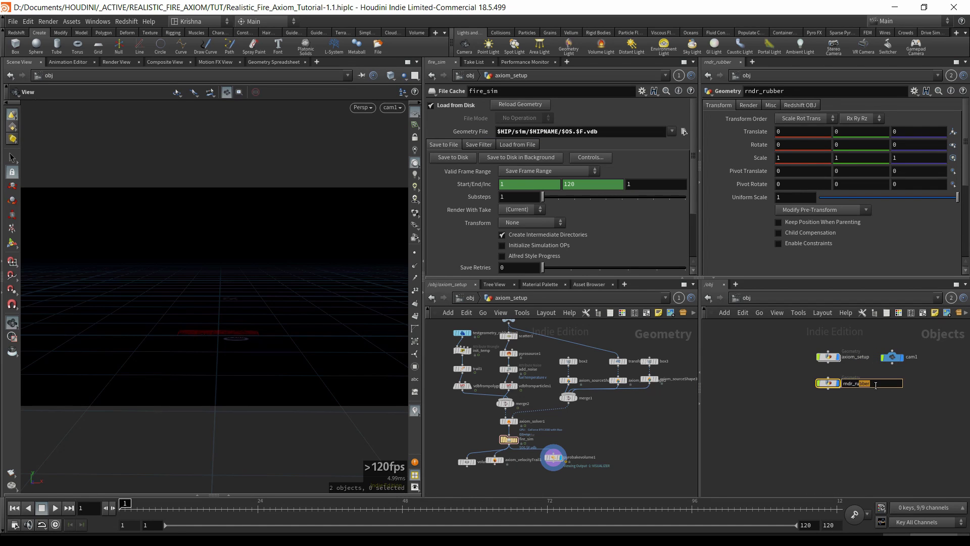
pyautogui.press('BackSpace')
pyautogui.press('Return')
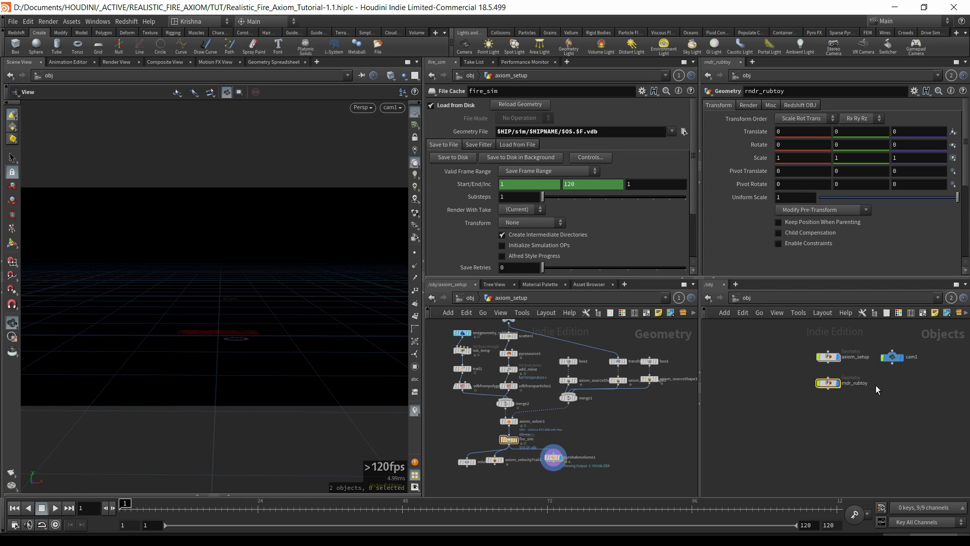
# - Add an Object Merge node inside the rndr_rubtoy object
pyautogui.doubleClick(828, 384)
pyautogui.press('Tab')
pyautogui.write('obj')
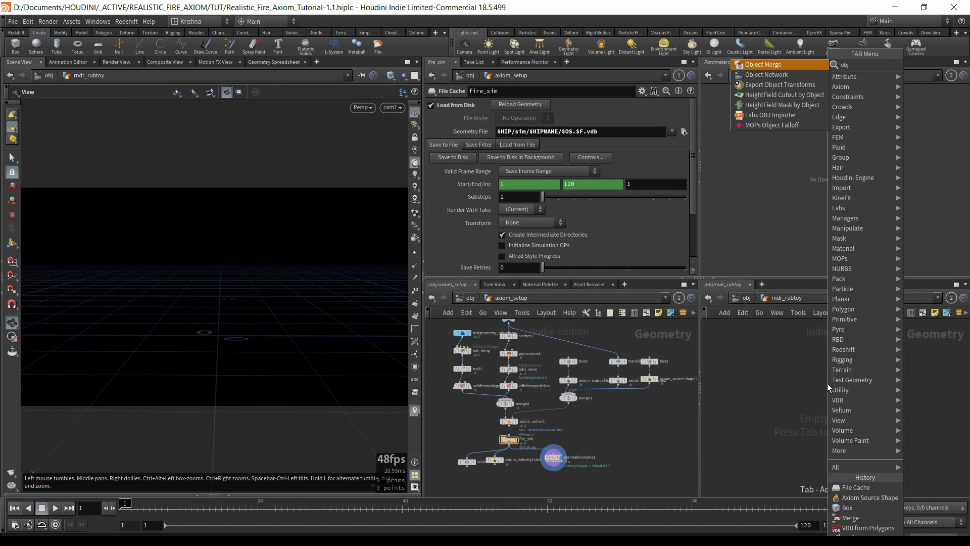
pyautogui.press('Return')
pyautogui.click(826, 383)
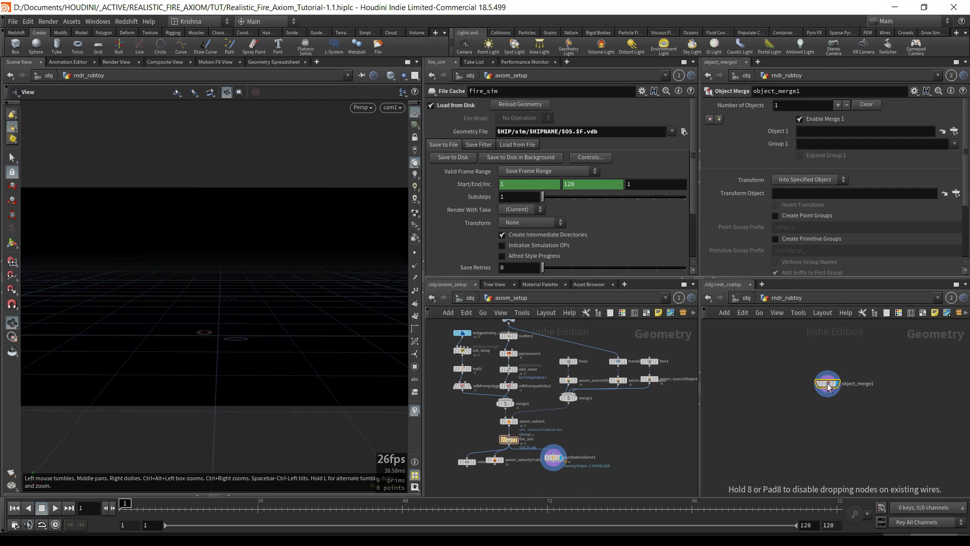
# - In axiom_setup, add a Null fed by the rubber toy test geometry and place it beside the init_temp branch
pyautogui.press('Tab')
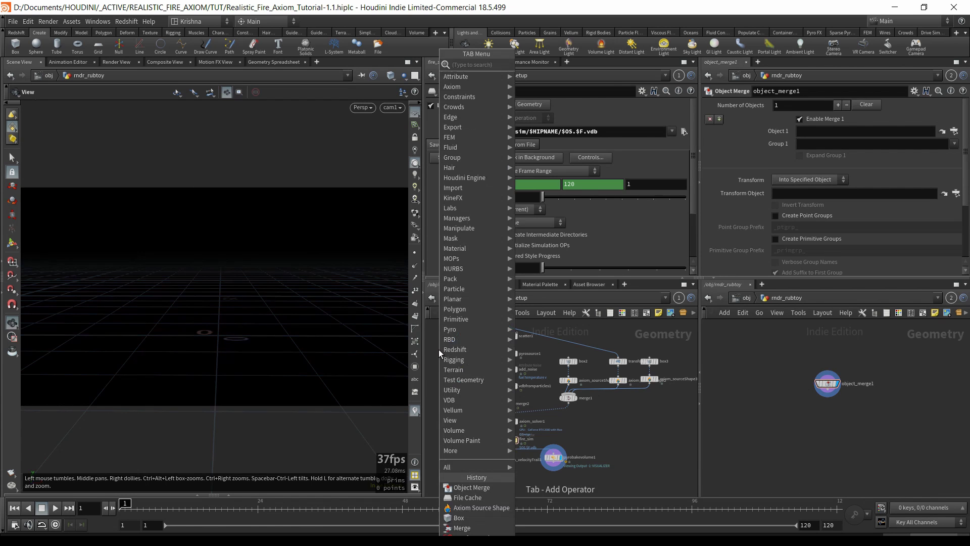
pyautogui.write('null')
pyautogui.press('Return')
pyautogui.click(439, 352)
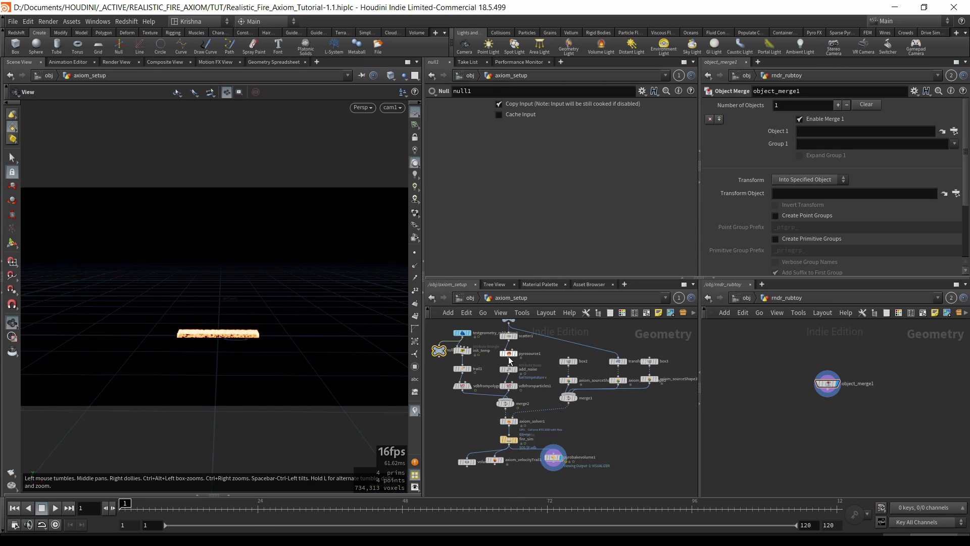
pyautogui.moveTo(441, 390); pyautogui.dragTo(494, 413, button='middle')
pyautogui.scroll(3, 481, 378)
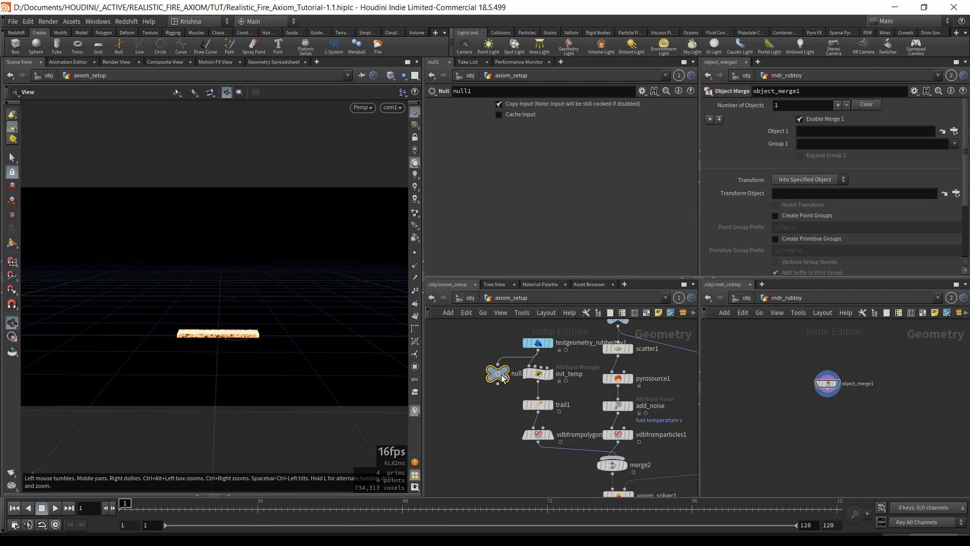
pyautogui.moveTo(497, 375); pyautogui.dragTo(463, 374)
# - Rename the rubber toy's Null node to OUT_RUBTOY
pyautogui.doubleClick(480, 375)
pyautogui.write('OU')
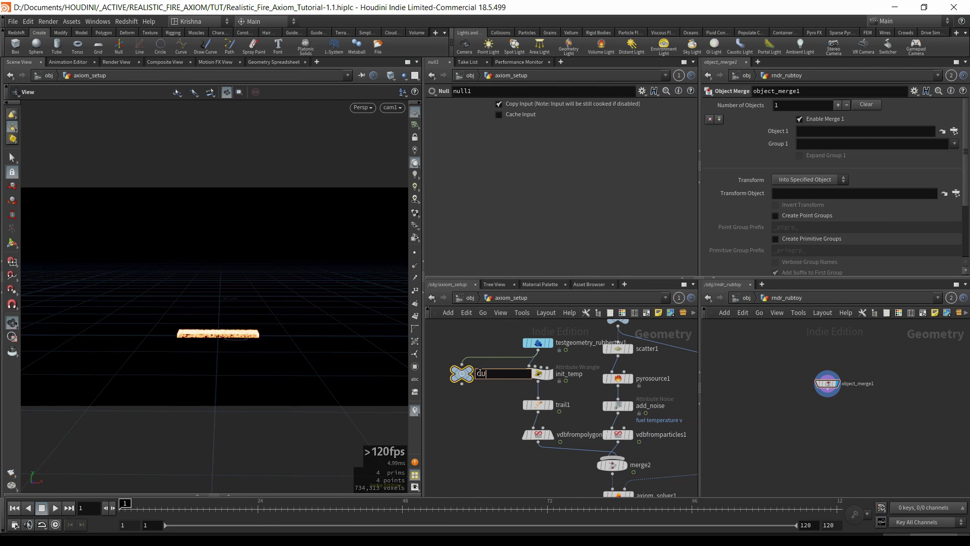
pyautogui.write('T_RUBTU')
pyautogui.write('O')
pyautogui.press('Return')
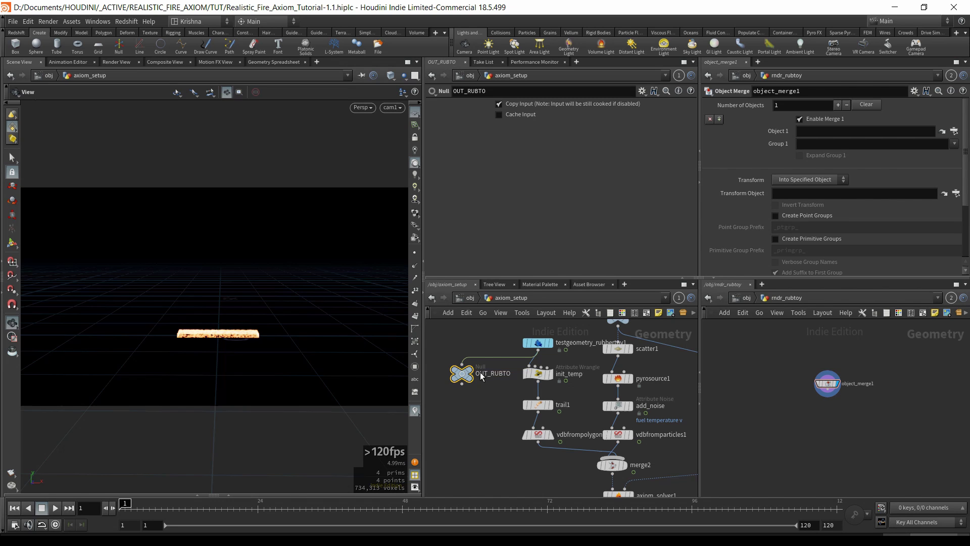
pyautogui.doubleClick(511, 374)
pyautogui.write('T')
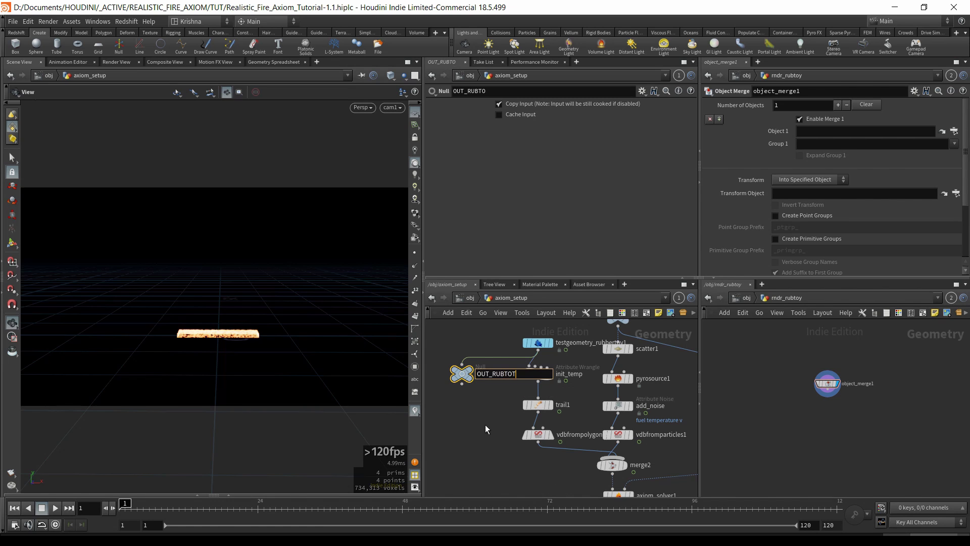
pyautogui.press('BackSpace')
pyautogui.write('Y')
pyautogui.press('Return')
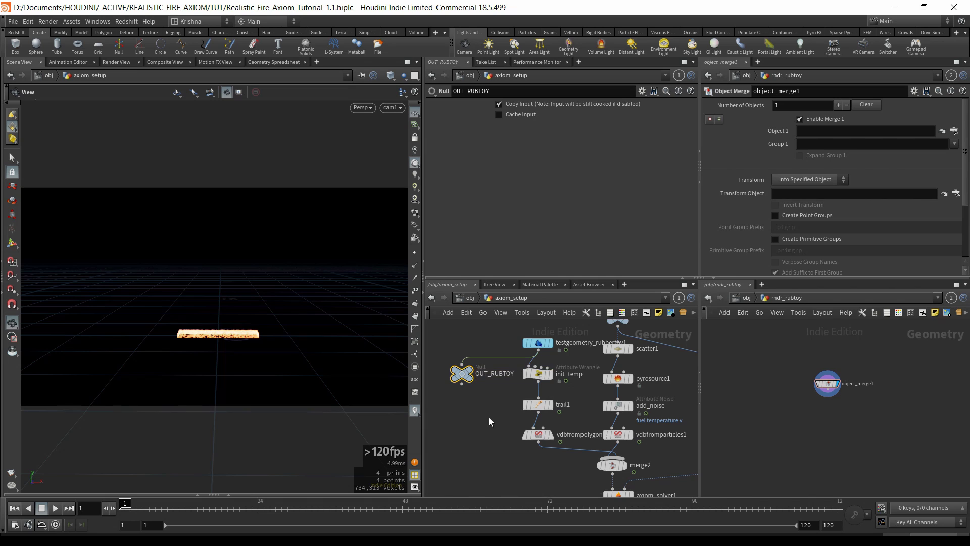
# - Reference OUT_RUBTOY as Object 1 of the object merge, set Transform to Into This Object, and return to object level
pyautogui.moveTo(453, 369); pyautogui.dragTo(814, 132)
pyautogui.click(803, 180)
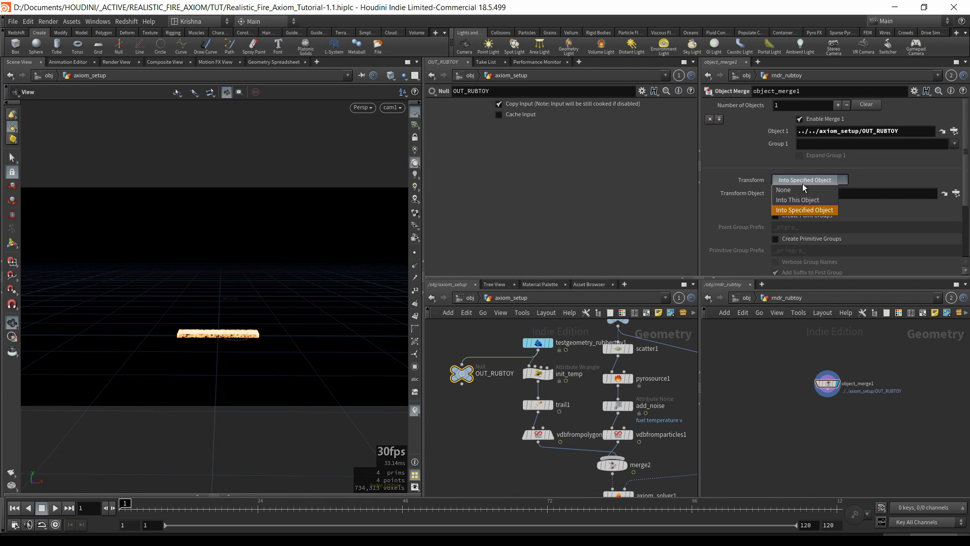
pyautogui.click(798, 199)
pyautogui.click(748, 299)
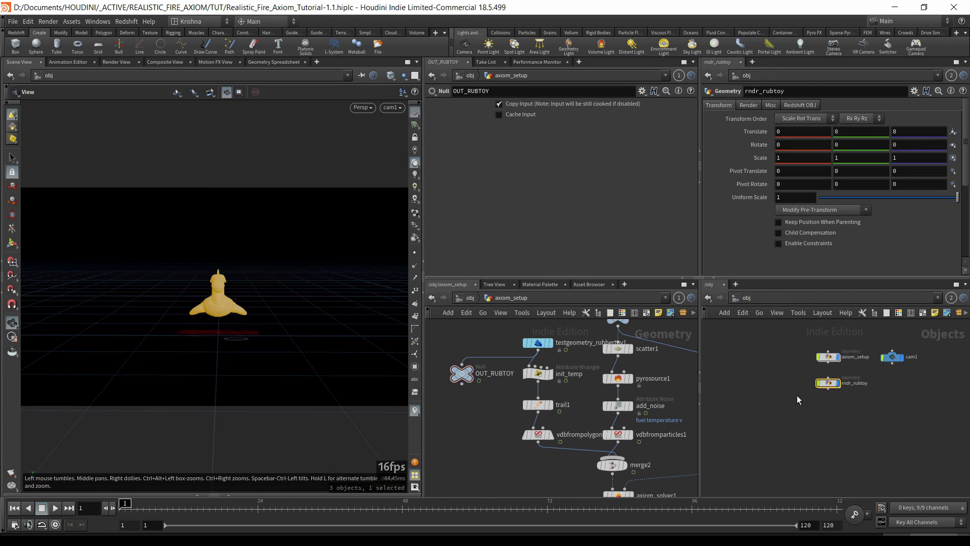
# - Create a Geometry object below rndr_rubtoy at object level
pyautogui.click(821, 436)
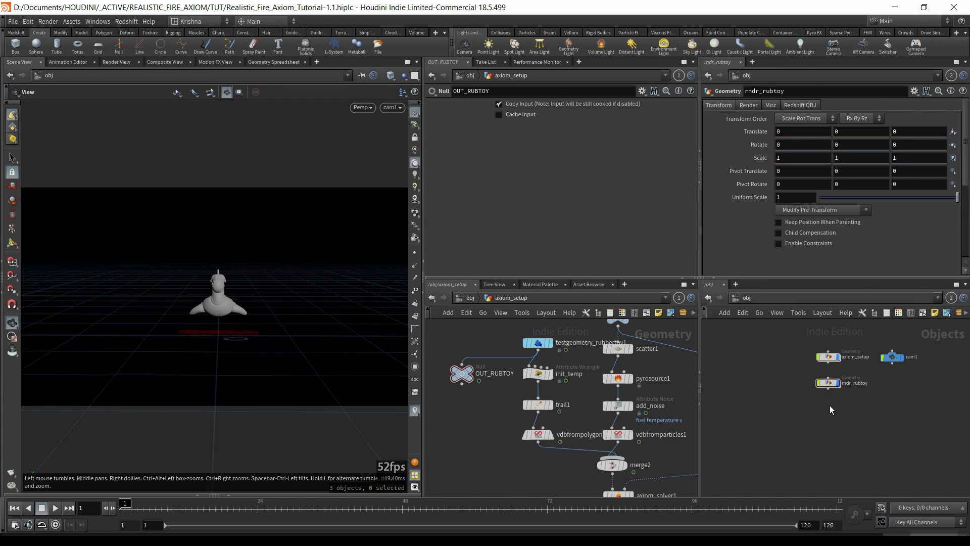
pyautogui.press('Tab')
pyautogui.write('geo')
pyautogui.press('Return')
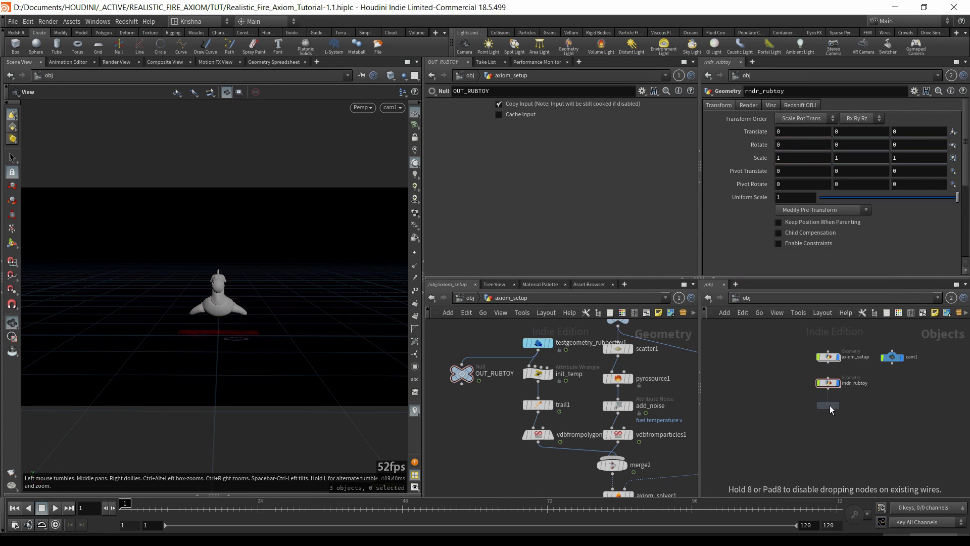
pyautogui.click(829, 405)
# - In axiom_setup, add a Null wired from the transform node below OUT_GEO and name it OUT_BOX
pyautogui.scroll(-3, 643, 380)
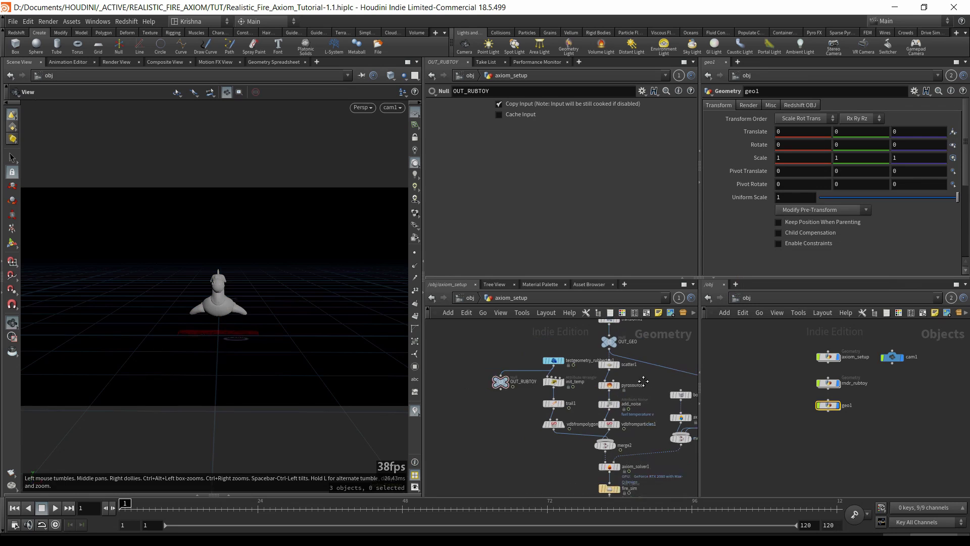
pyautogui.moveTo(643, 381); pyautogui.dragTo(566, 409, button='middle')
pyautogui.moveTo(625, 375); pyautogui.dragTo(567, 360, button='middle')
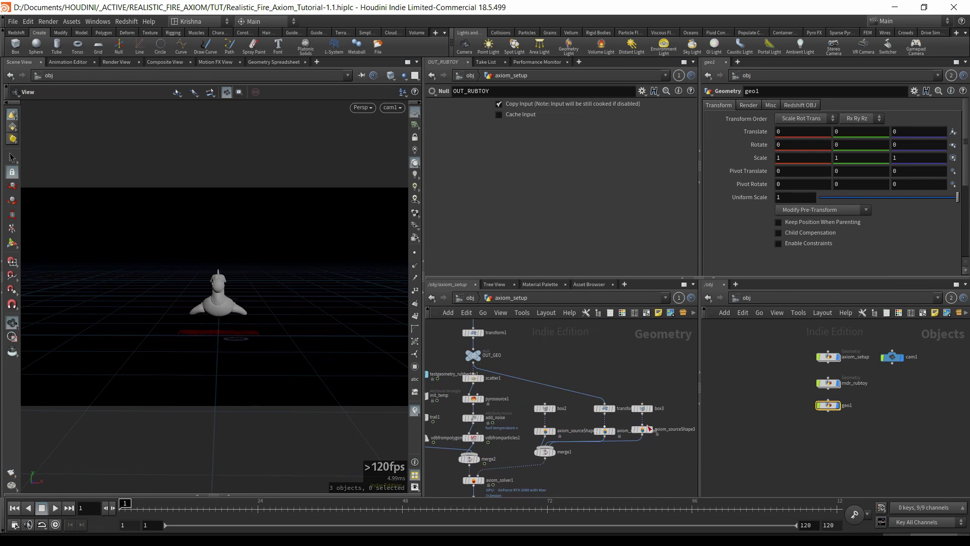
pyautogui.press('Tab')
pyautogui.write('null')
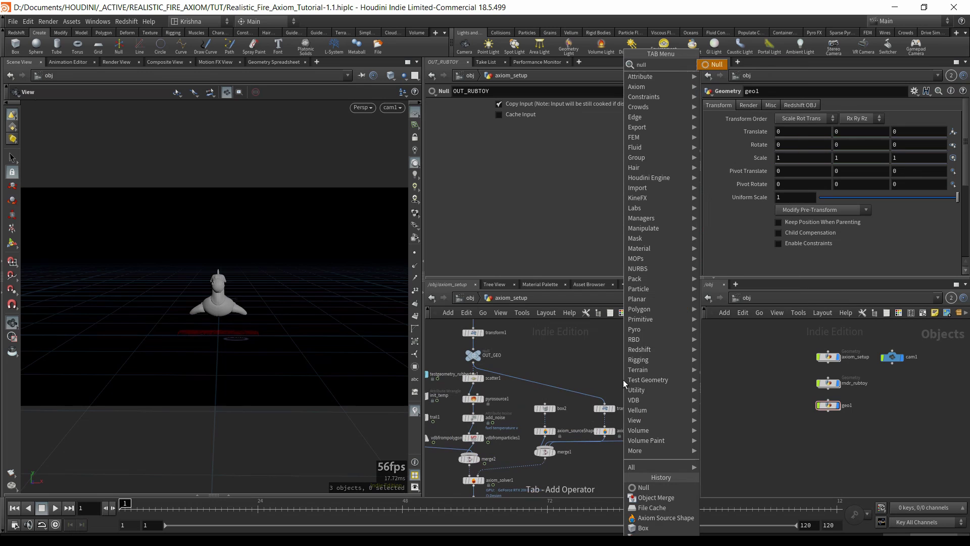
pyautogui.press('Return')
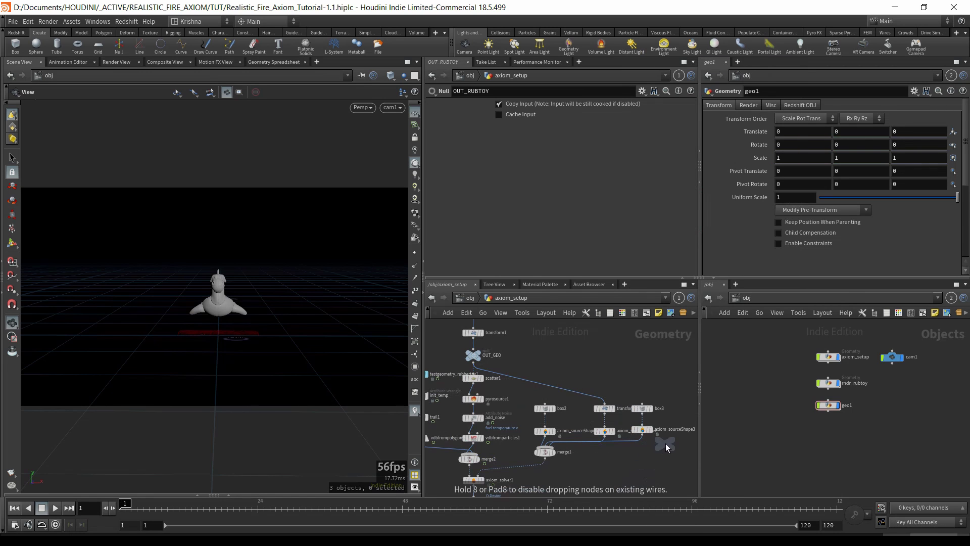
pyautogui.click(626, 464)
pyautogui.click(625, 458)
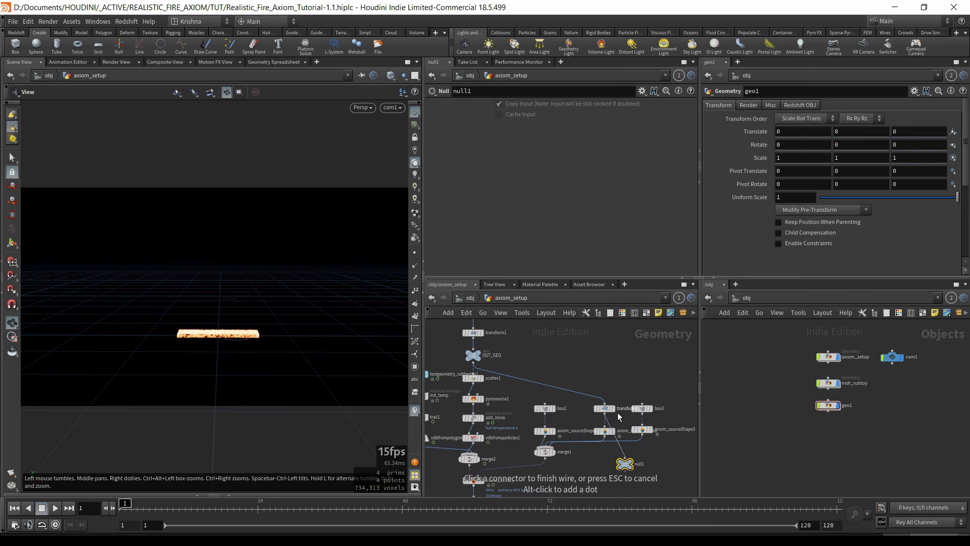
pyautogui.click(606, 413)
pyautogui.doubleClick(640, 465)
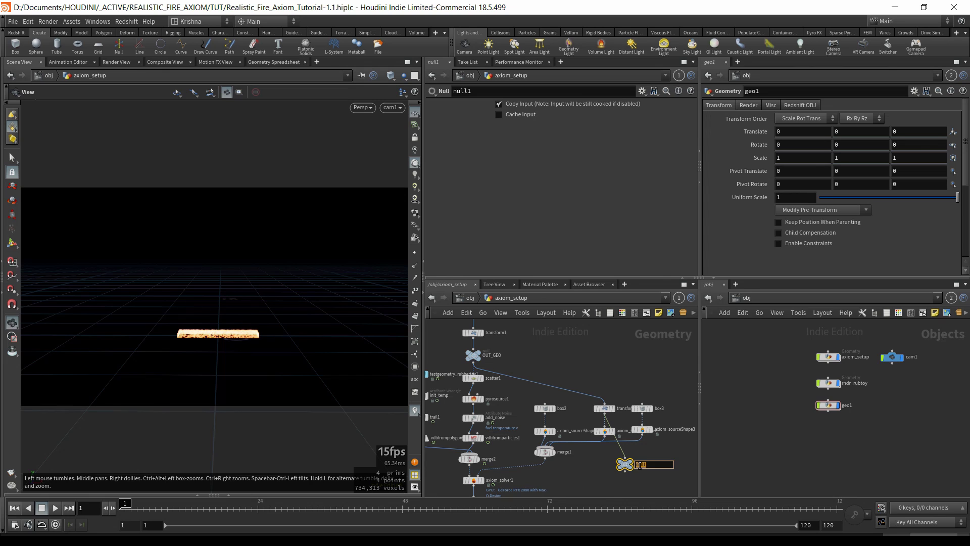
pyautogui.write('OUT_BOX')
pyautogui.press('Return')
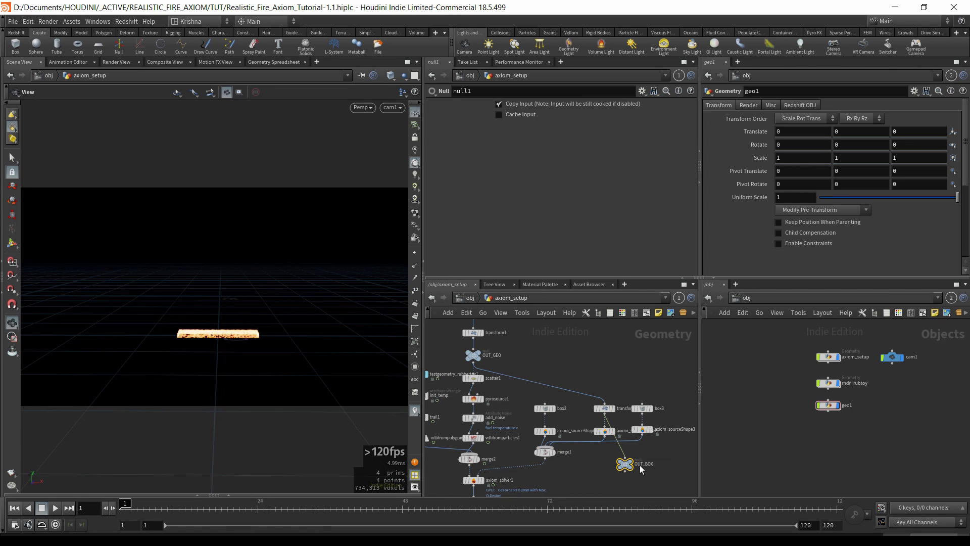
# - Replace the empty geo1 object with a copy of rndr_rubtoy and name the copy rndr_box
pyautogui.doubleClick(827, 405)
pyautogui.click(752, 298)
pyautogui.moveTo(803, 403); pyautogui.dragTo(888, 407)
pyautogui.press('Delete')
pyautogui.click(855, 406)
pyautogui.write('box')
pyautogui.press('Return')
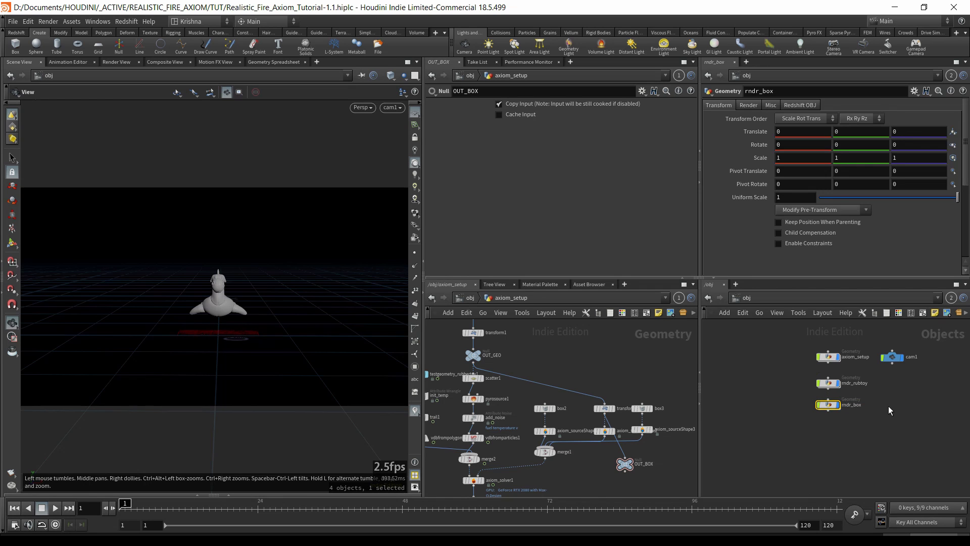
# - Set Object 1 of the object merge inside rndr_box to OUT_BOX and return to object level
pyautogui.doubleClick(829, 406)
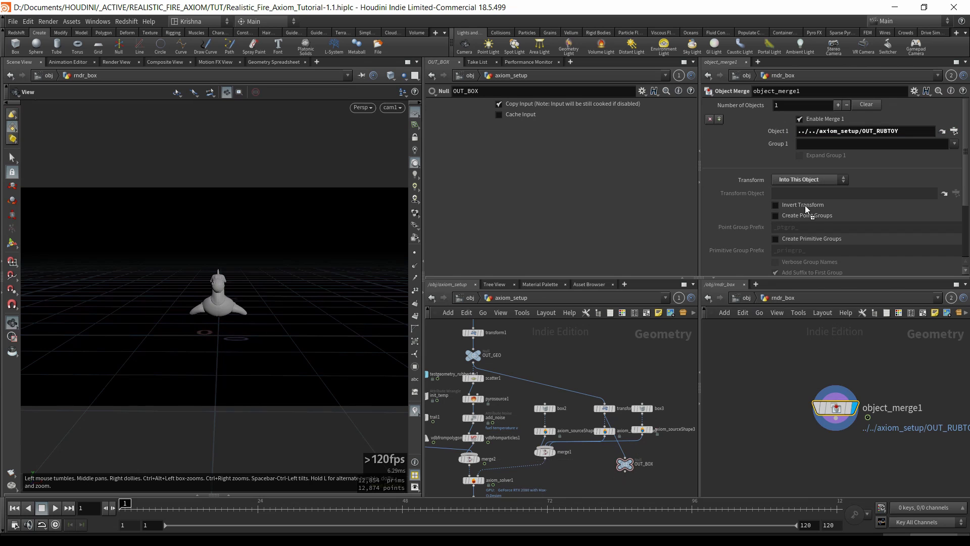
pyautogui.moveTo(805, 205); pyautogui.dragTo(851, 132)
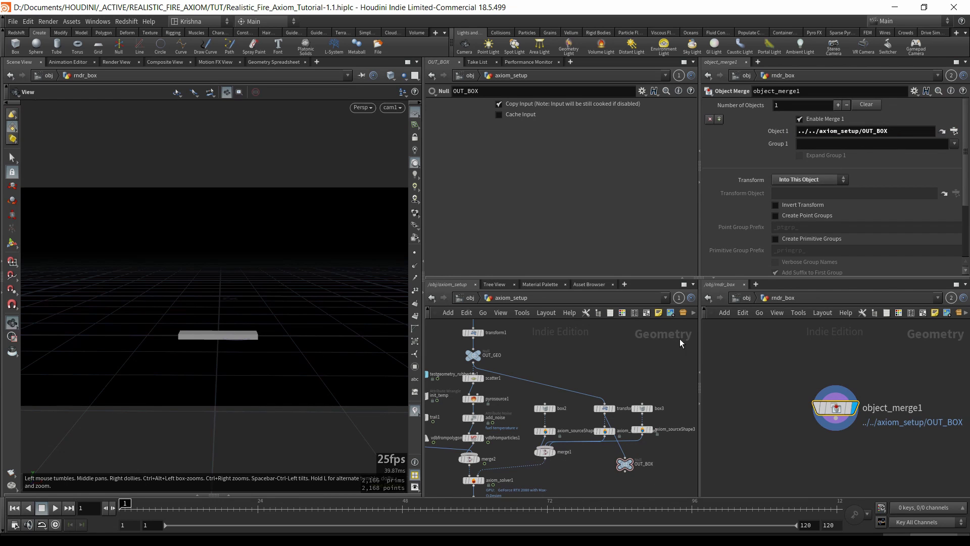
pyautogui.click(745, 298)
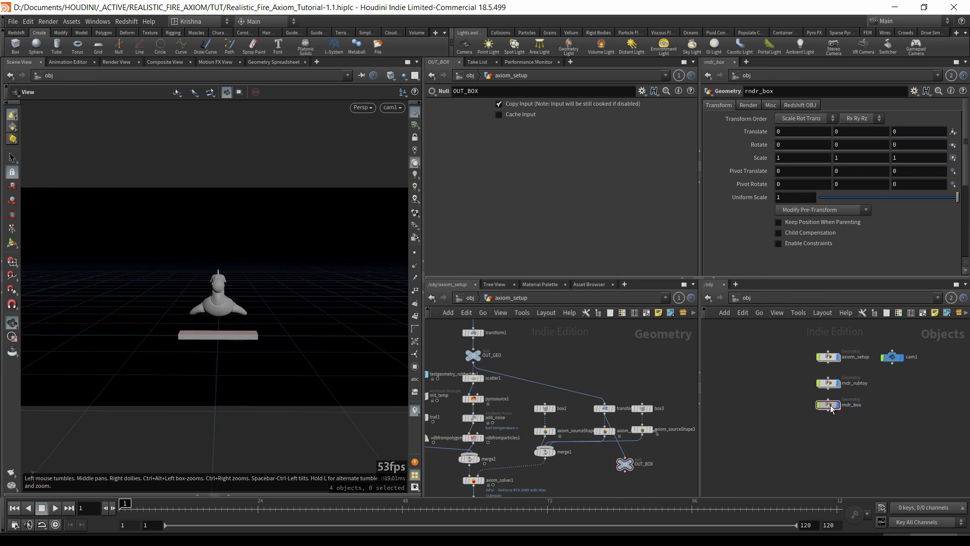
# - Shift rndr_box down slightly and add a Grid object below it
pyautogui.moveTo(829, 405); pyautogui.dragTo(830, 410)
pyautogui.press('Tab')
pyautogui.write('g')
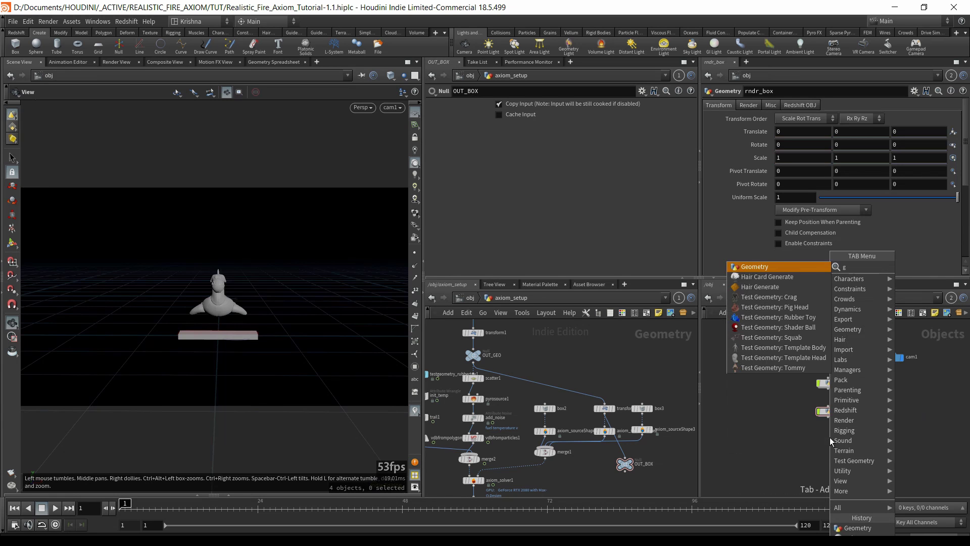
pyautogui.write('e')
pyautogui.press('BackSpace')
pyautogui.write('rid')
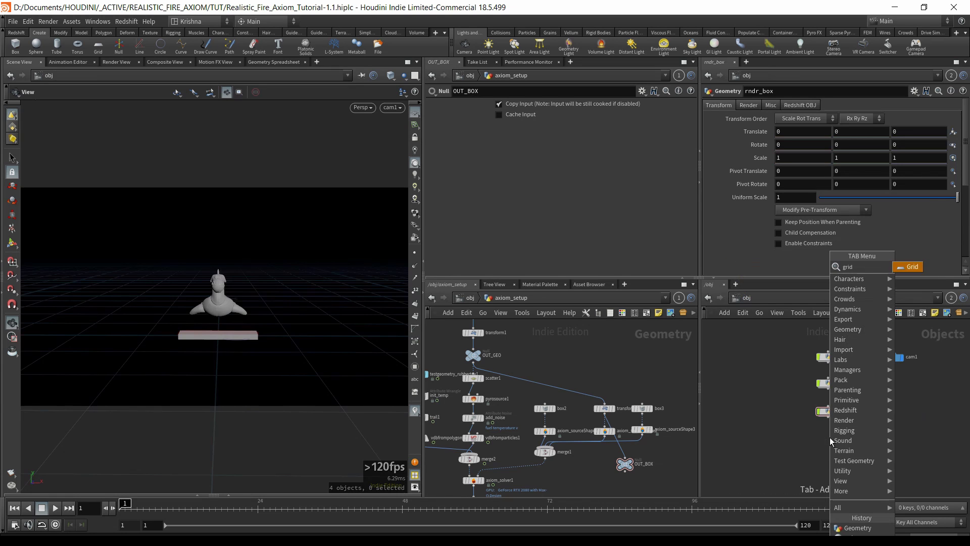
pyautogui.press('Return')
pyautogui.click(831, 441)
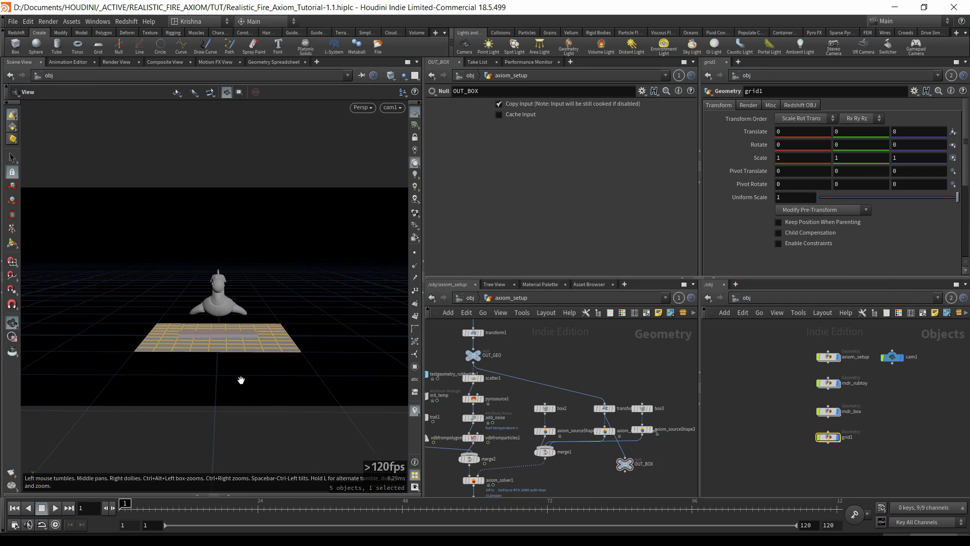
# - Set the size of the grid inside grid1 to 30 by 30 and look through cam1
pyautogui.doubleClick(828, 437)
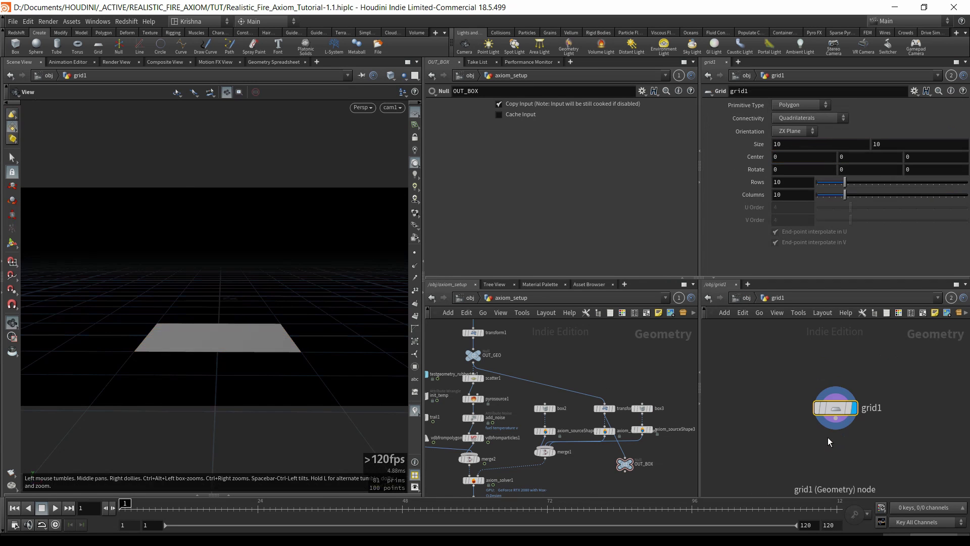
pyautogui.moveTo(251, 365); pyautogui.dragTo(246, 405)
pyautogui.press('Return')
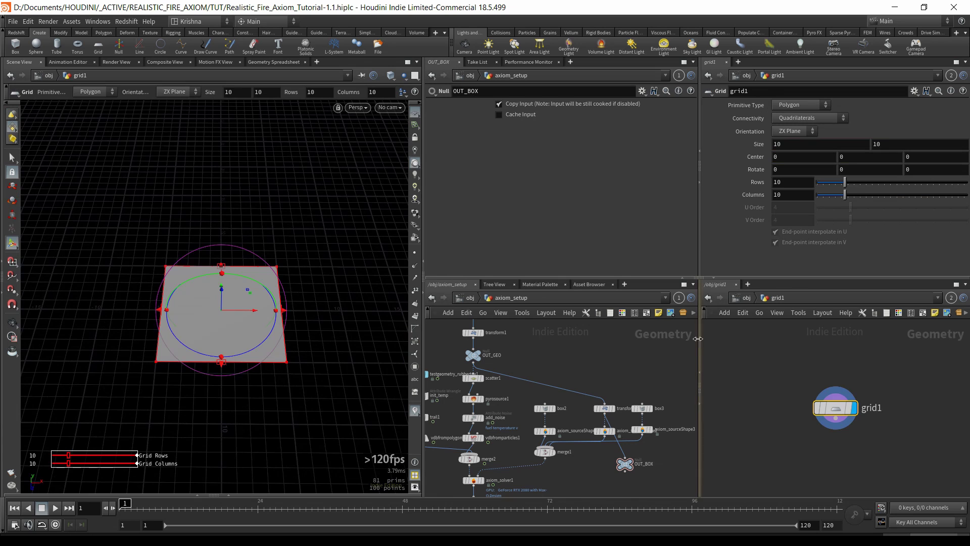
pyautogui.moveTo(749, 146); pyautogui.dragTo(849, 120, button='middle')
pyautogui.click(390, 107)
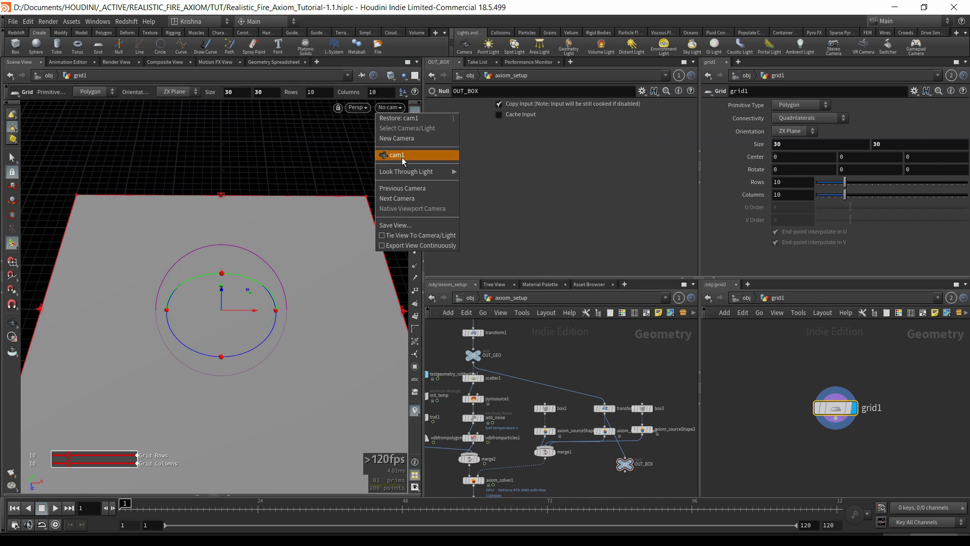
pyautogui.click(397, 155)
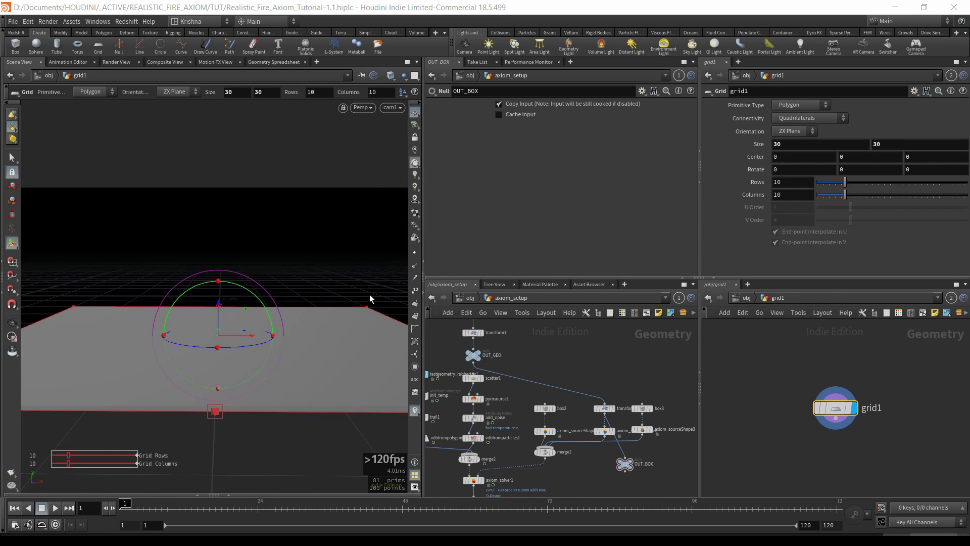
# - Widen the grid by setting its first size value to 48
pyautogui.moveTo(813, 146); pyautogui.dragTo(878, 124, button='middle')
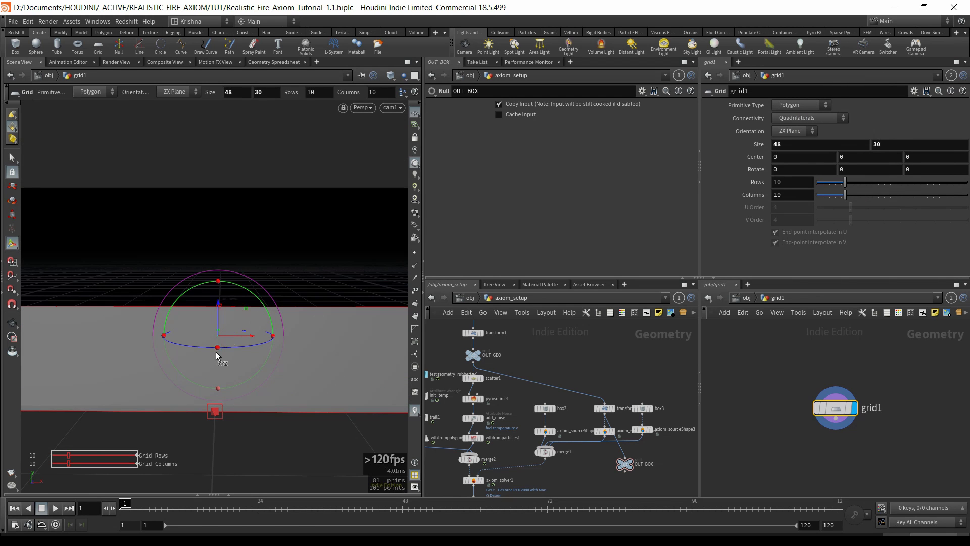
pyautogui.keyDown('alt'); pyautogui.moveTo(218, 325); pyautogui.dragTo(216, 382); pyautogui.keyUp('alt')
pyautogui.scroll(-5, 216, 381)
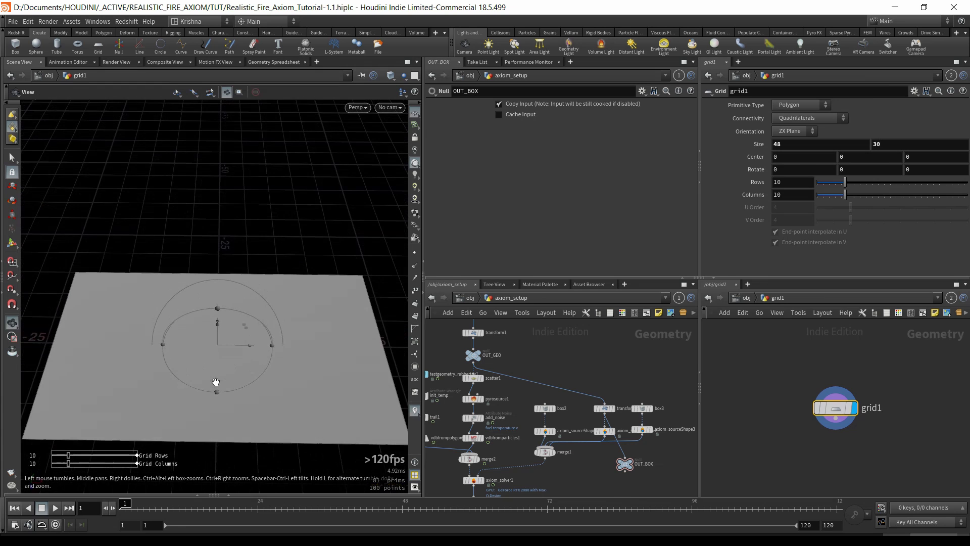
# - Raise the back row of the grid's points straight up to form a backdrop wall and look through cam1
pyautogui.keyDown('alt'); pyautogui.moveTo(219, 347); pyautogui.dragTo(218, 371); pyautogui.keyUp('alt')
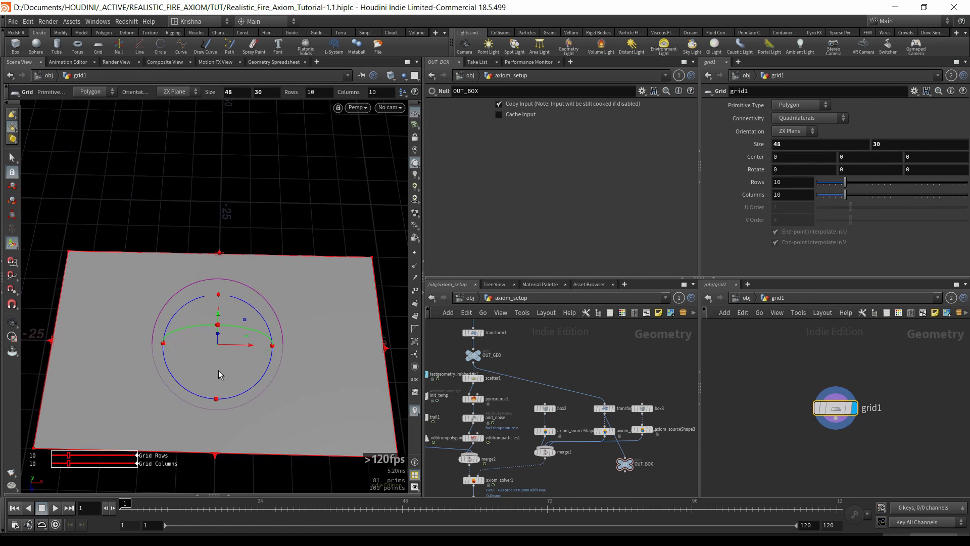
pyautogui.press('s')
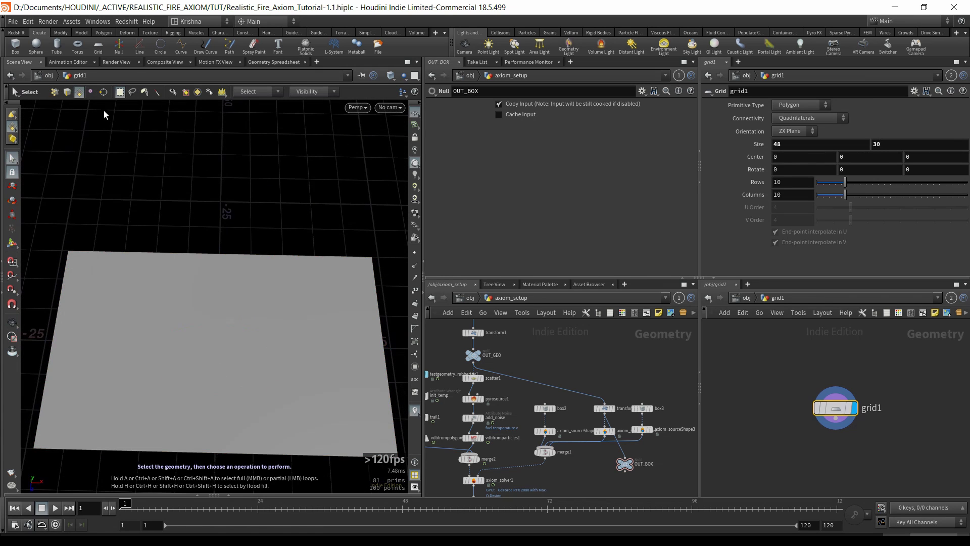
pyautogui.click(53, 92)
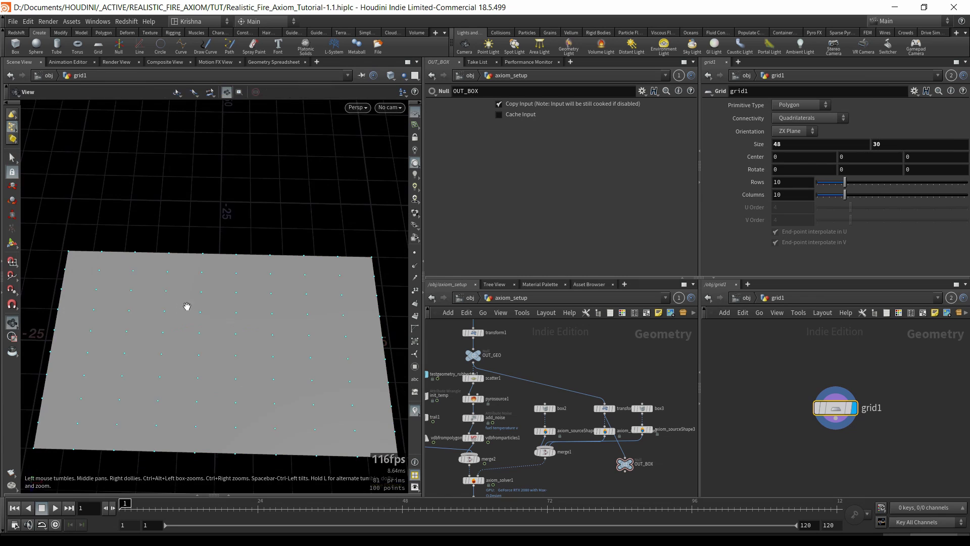
pyautogui.keyDown('alt'); pyautogui.moveTo(187, 306); pyautogui.dragTo(185, 330); pyautogui.keyUp('alt')
pyautogui.moveTo(49, 212); pyautogui.dragTo(394, 262)
pyautogui.keyDown('alt'); pyautogui.moveTo(314, 325); pyautogui.dragTo(272, 298); pyautogui.keyUp('alt')
pyautogui.press('t')
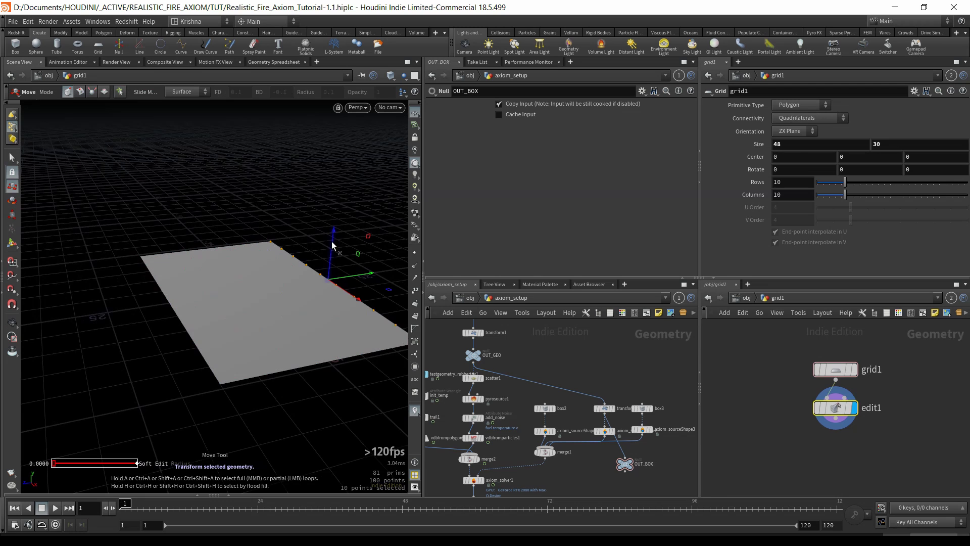
pyautogui.moveTo(332, 242); pyautogui.dragTo(337, 113)
pyautogui.click(390, 108)
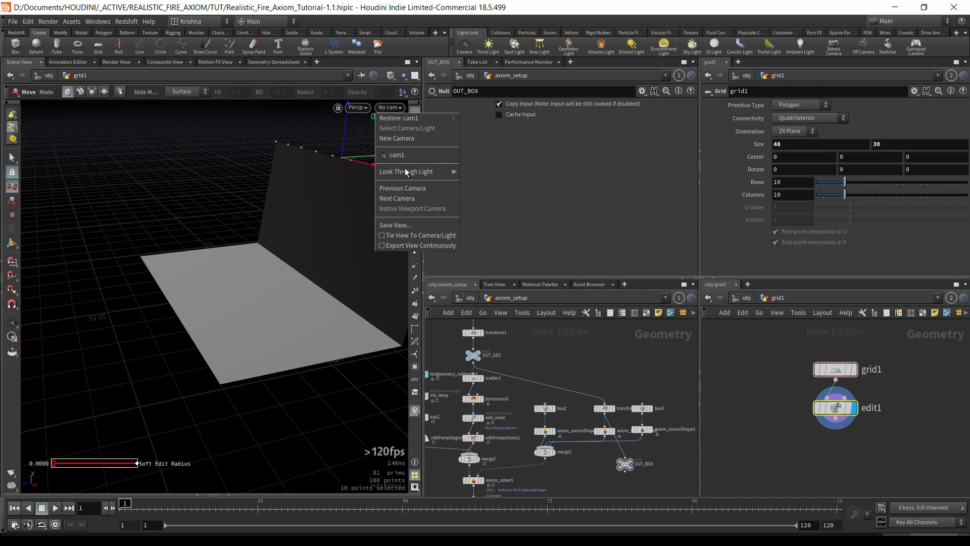
pyautogui.click(397, 154)
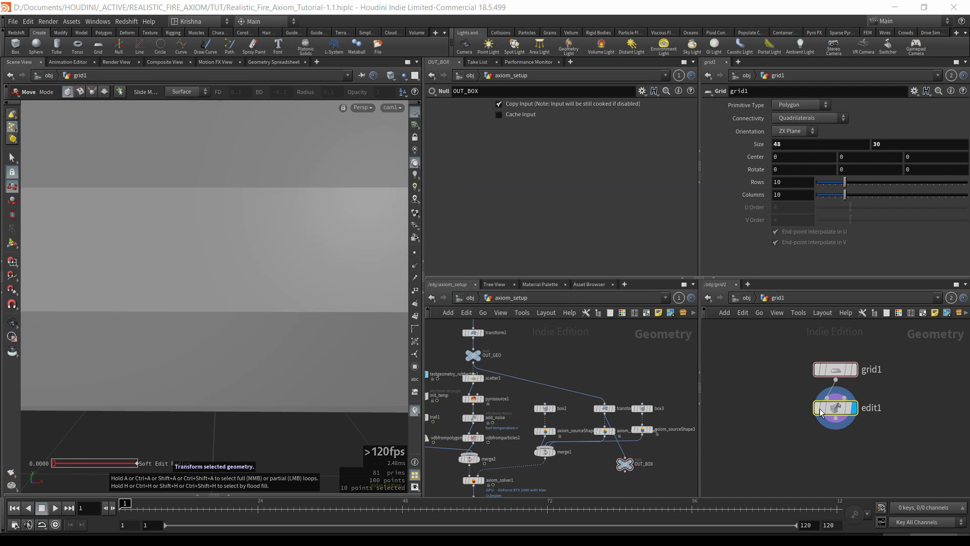
# - Set the primitive type of the grid1 node to NURBS
pyautogui.moveTo(757, 387); pyautogui.dragTo(884, 342)
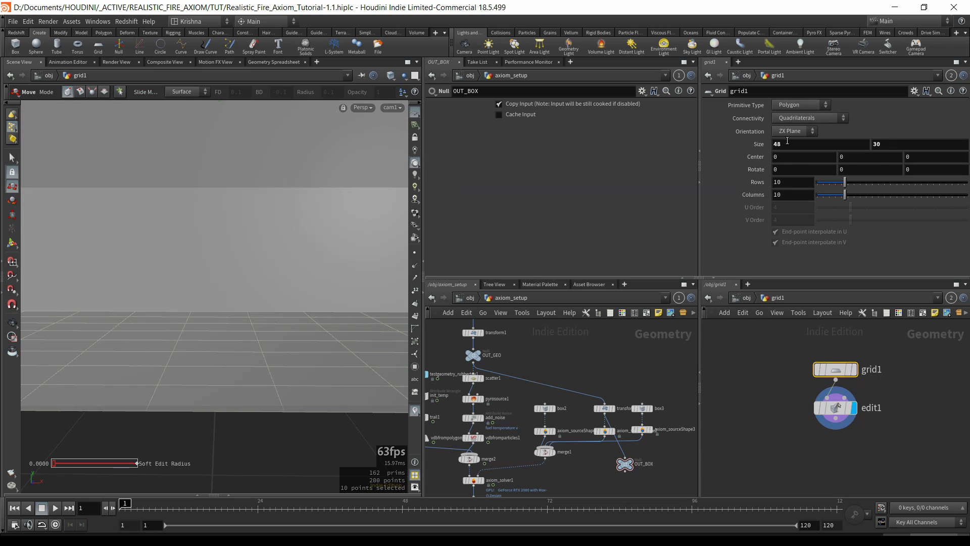
pyautogui.click(799, 106)
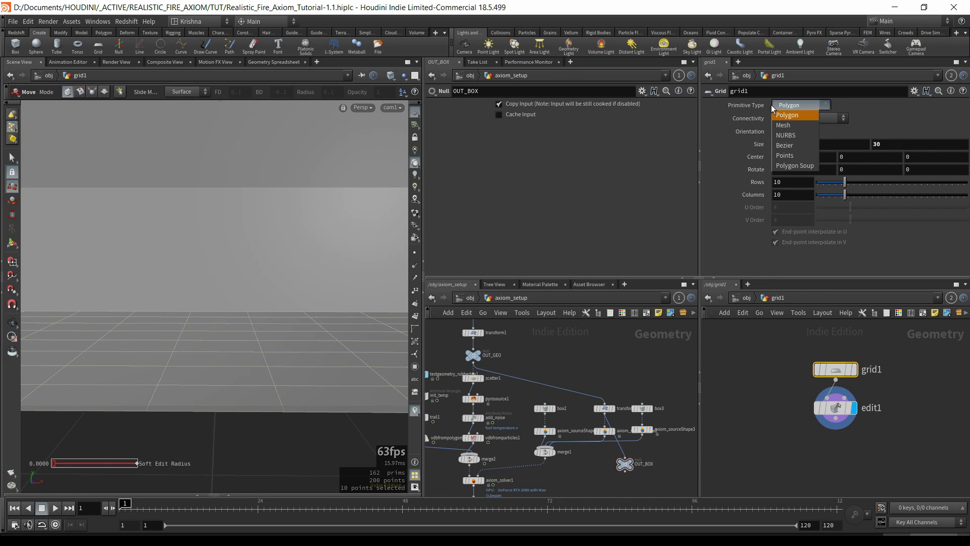
pyautogui.click(793, 139)
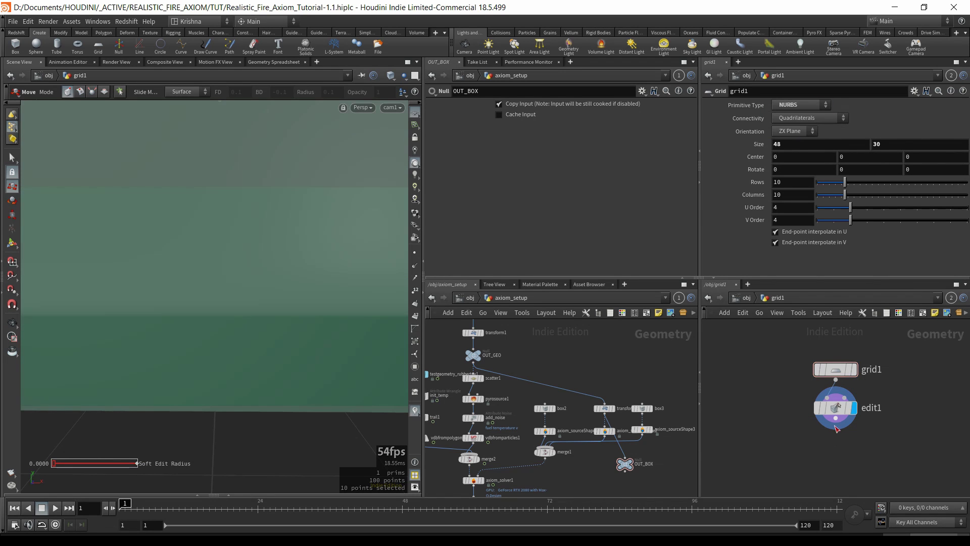
# - Append a displayed Convert node after edit1 and return to object level
pyautogui.press('Tab')
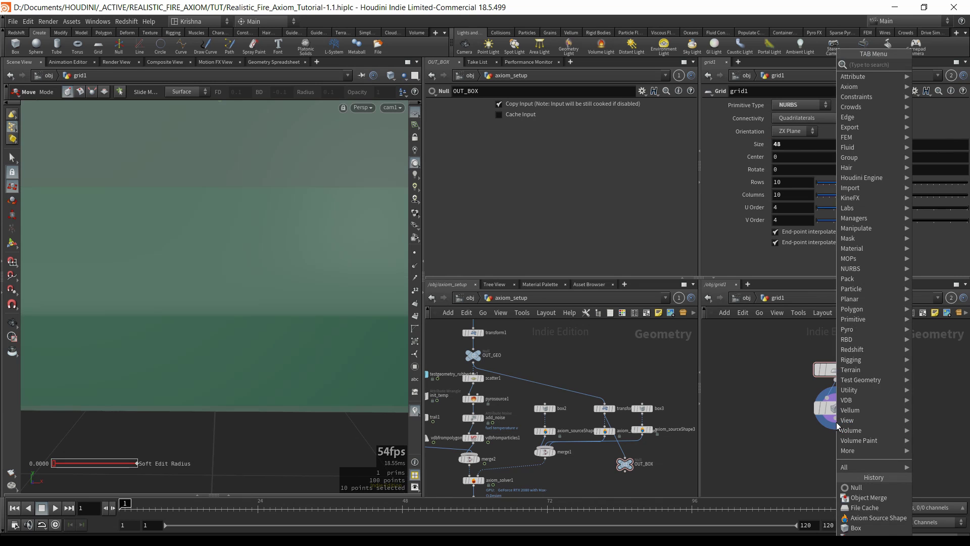
pyautogui.write('convert')
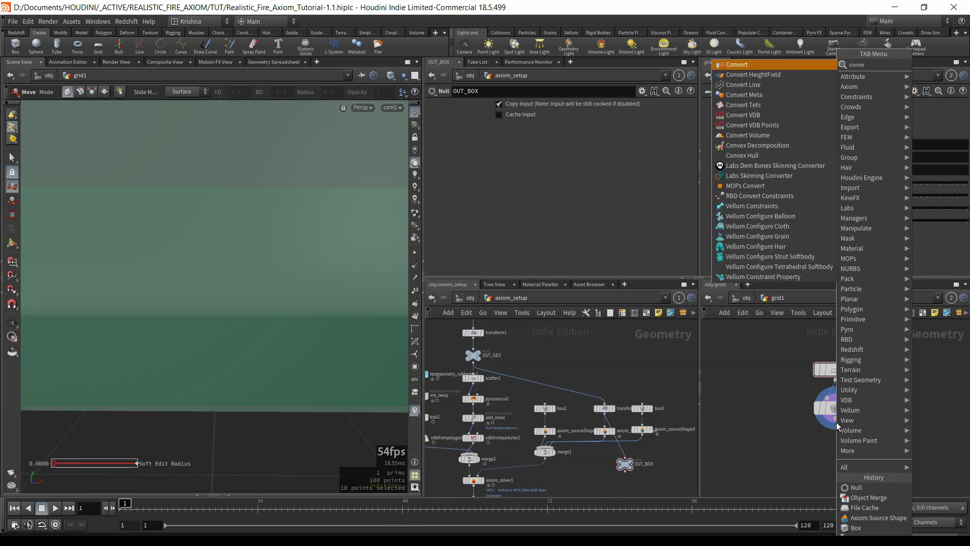
pyautogui.press('Return')
pyautogui.press('Return')
pyautogui.click(837, 425)
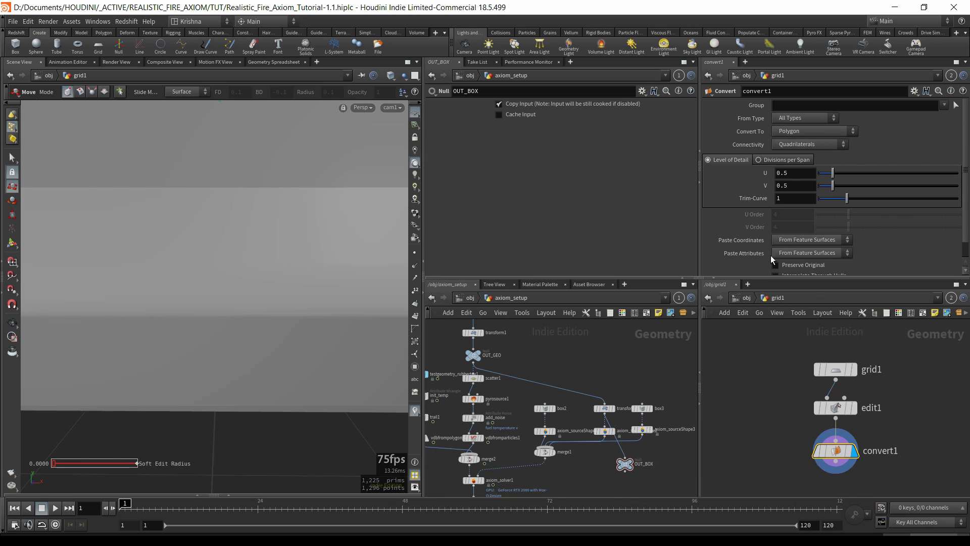
pyautogui.press('u')
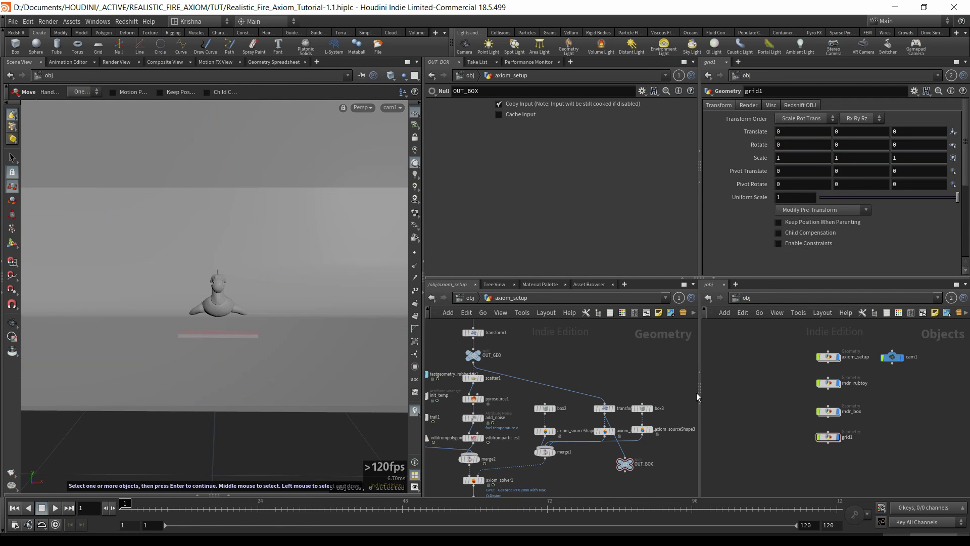
# - Create Redshift ROP and Redshift IPR nodes in the out network and select Redshift_ROP1
pyautogui.click(747, 299)
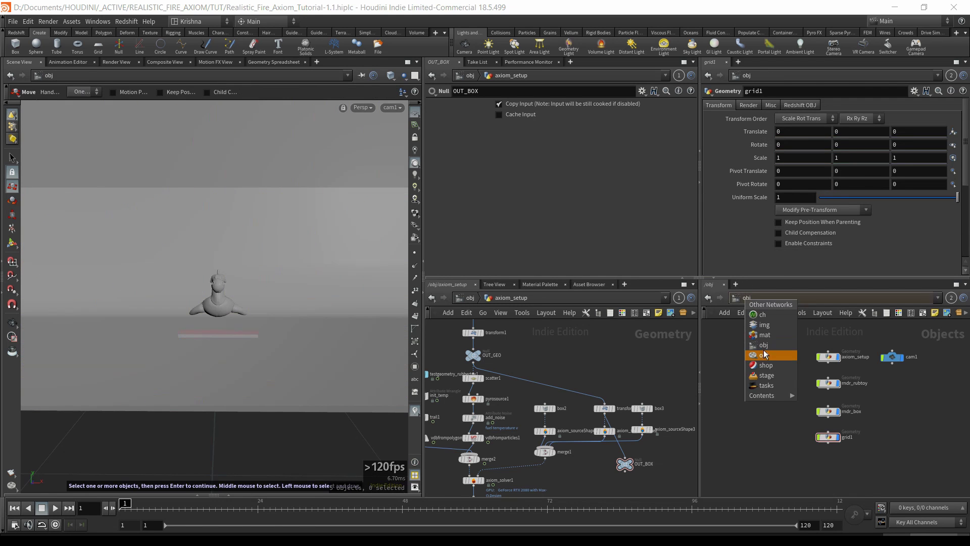
pyautogui.click(758, 350)
pyautogui.click(17, 34)
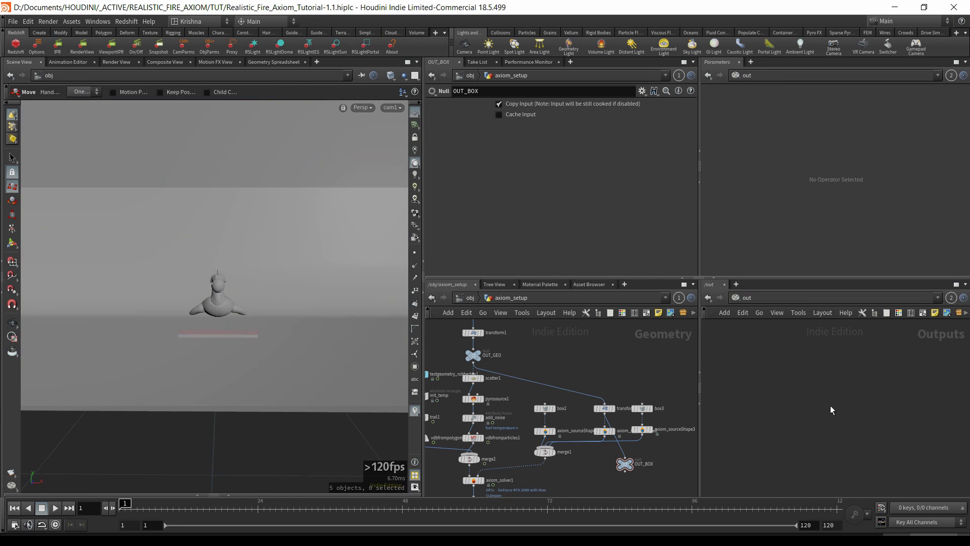
pyautogui.press('h')
pyautogui.click(859, 429)
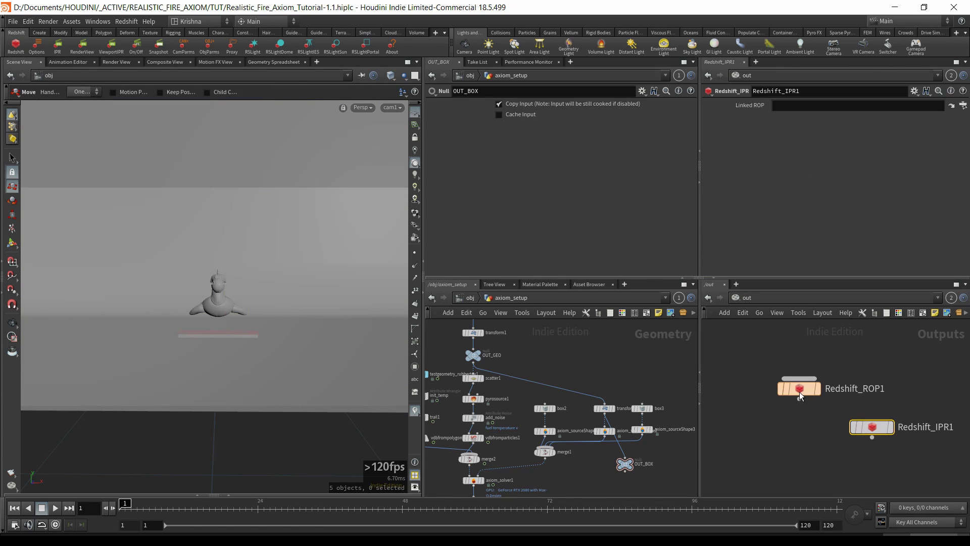
pyautogui.click(817, 384)
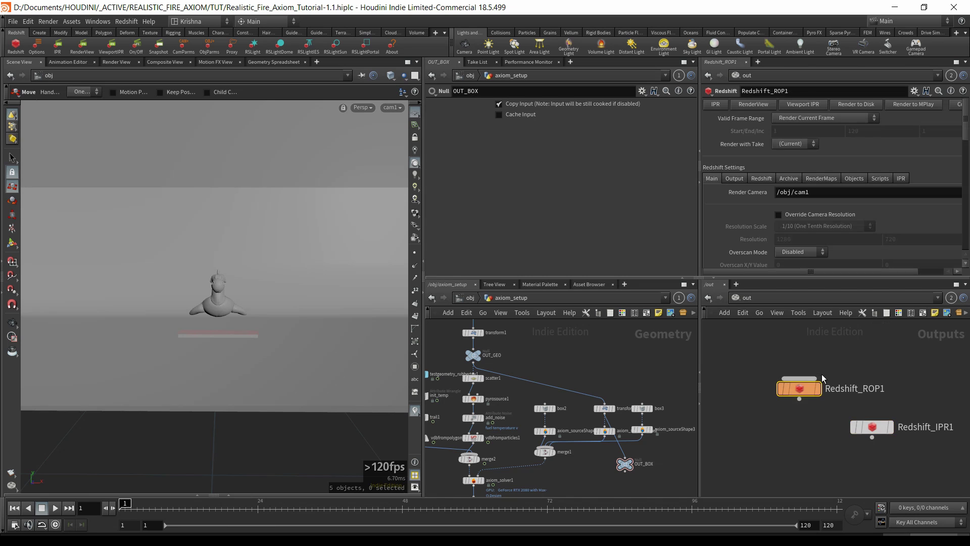
# - Delete the flames Pyro Shader from the mat network
pyautogui.click(746, 299)
pyautogui.click(758, 337)
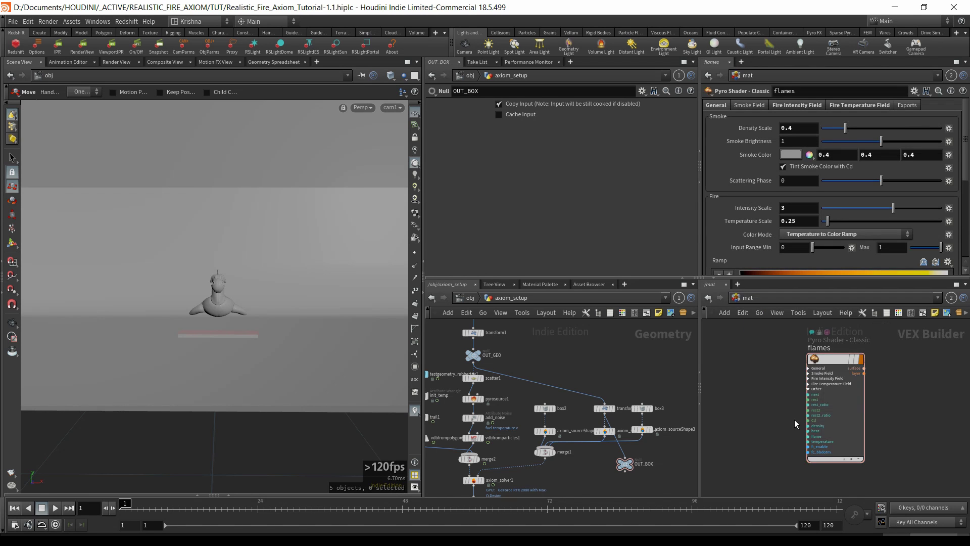
pyautogui.moveTo(794, 420); pyautogui.dragTo(879, 384)
pyautogui.press('Delete')
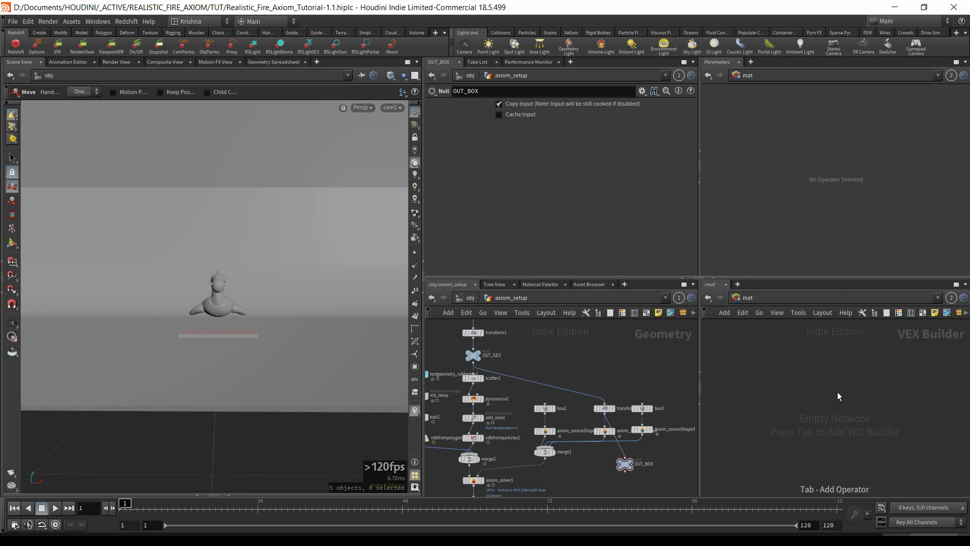
# - Add an RS Material Builder to the mat network and name it rs_fire
pyautogui.press('Tab')
pyautogui.write('rs mate')
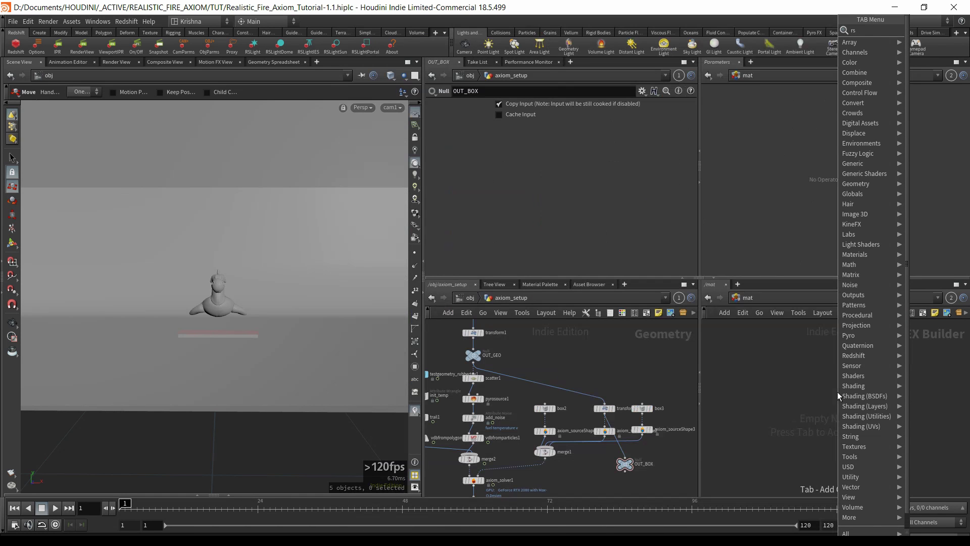
pyautogui.press('Down')
pyautogui.press('Down')
pyautogui.press('Return')
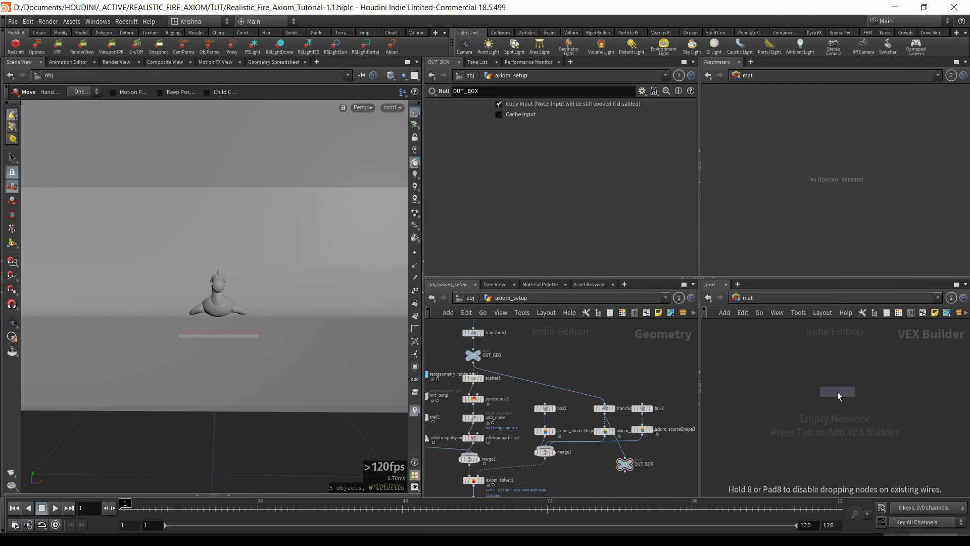
pyautogui.click(838, 392)
pyautogui.doubleClick(820, 379)
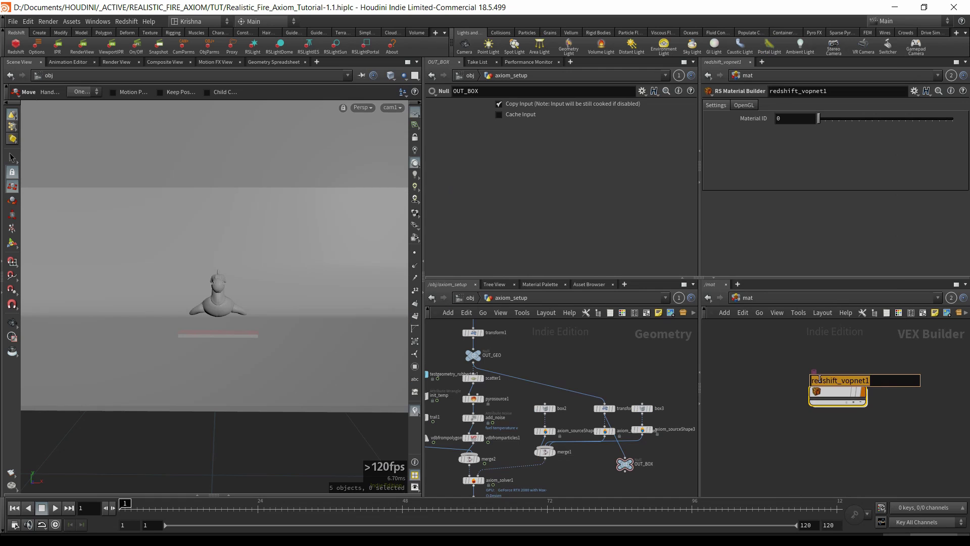
pyautogui.write('rs_f')
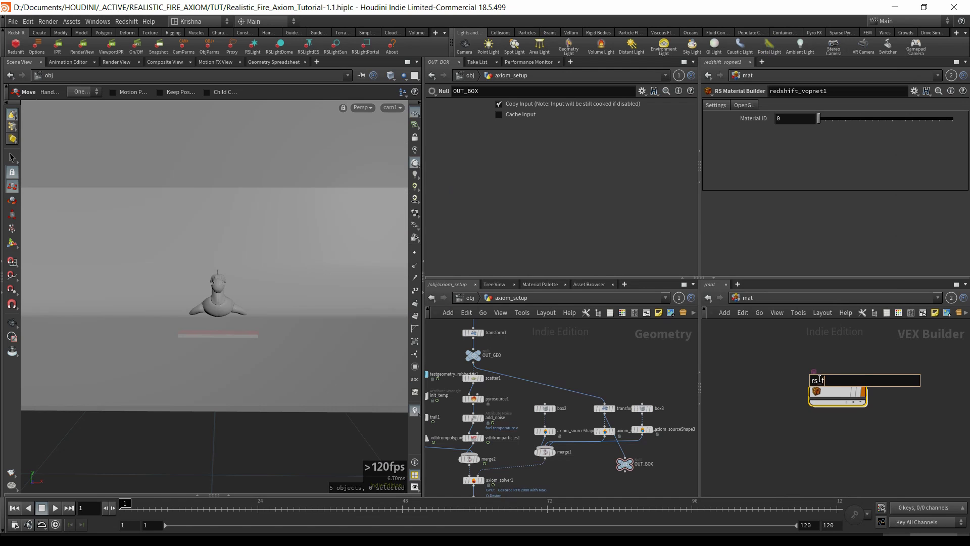
pyautogui.write('ire')
pyautogui.press('Return')
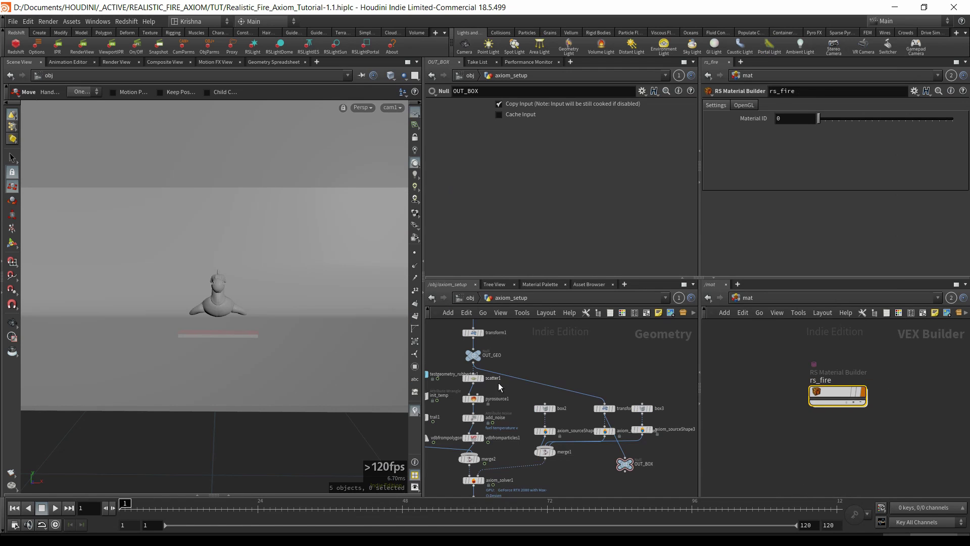
# - Show the object network beside the mat network and duplicate rndr_rubtoy directly below the original
pyautogui.click(466, 300)
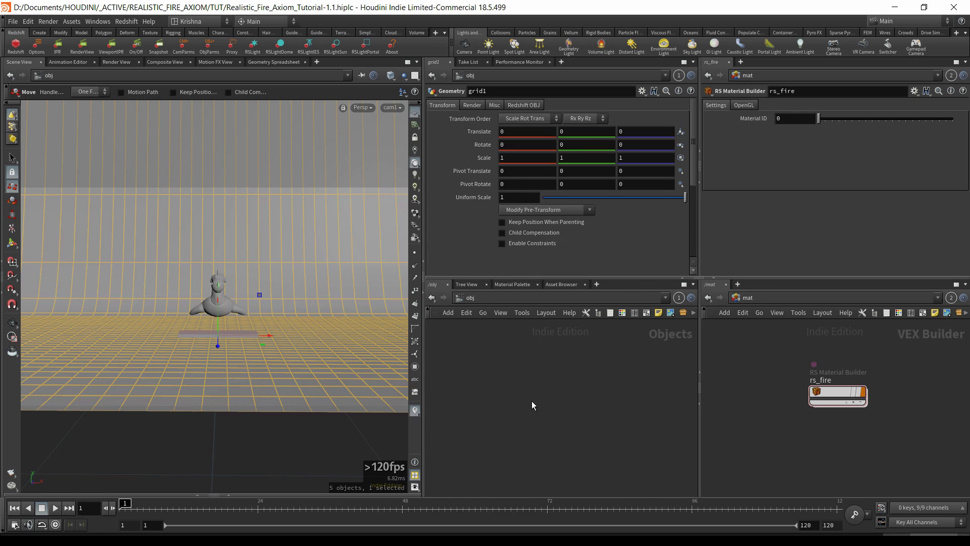
pyautogui.press('h')
pyautogui.click(532, 355)
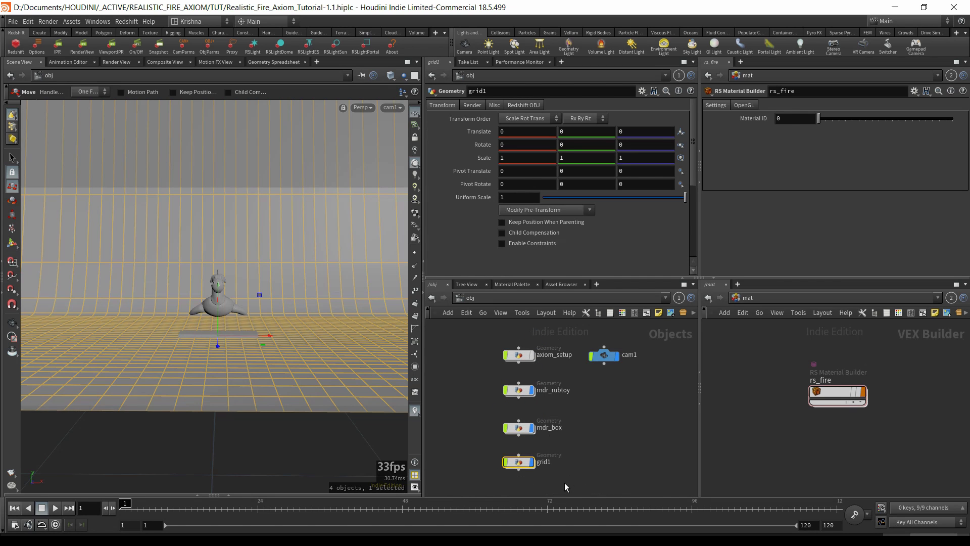
pyautogui.moveTo(565, 483); pyautogui.dragTo(567, 461, button='middle')
pyautogui.click(526, 368)
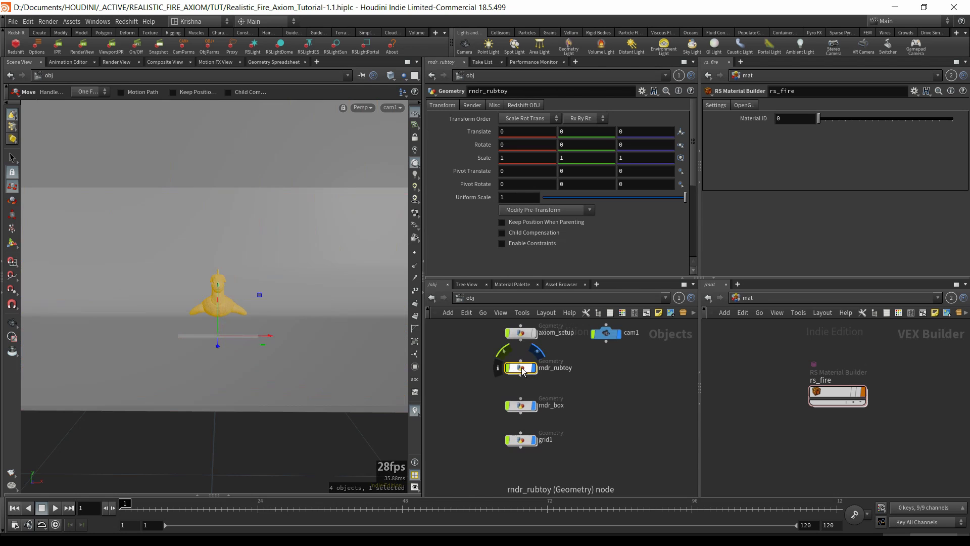
pyautogui.keyDown('alt'); pyautogui.moveTo(522, 368); pyautogui.dragTo(522, 388); pyautogui.keyUp('alt')
# - Space the rubber toy, its duplicate, the box and the grid objects evenly in a column
pyautogui.moveTo(581, 446); pyautogui.dragTo(511, 397)
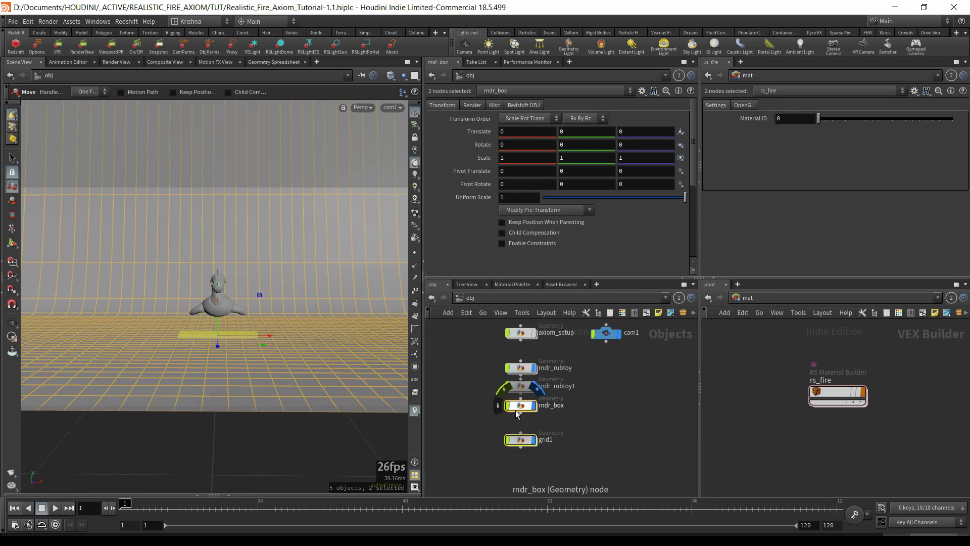
pyautogui.moveTo(478, 354); pyautogui.dragTo(539, 449)
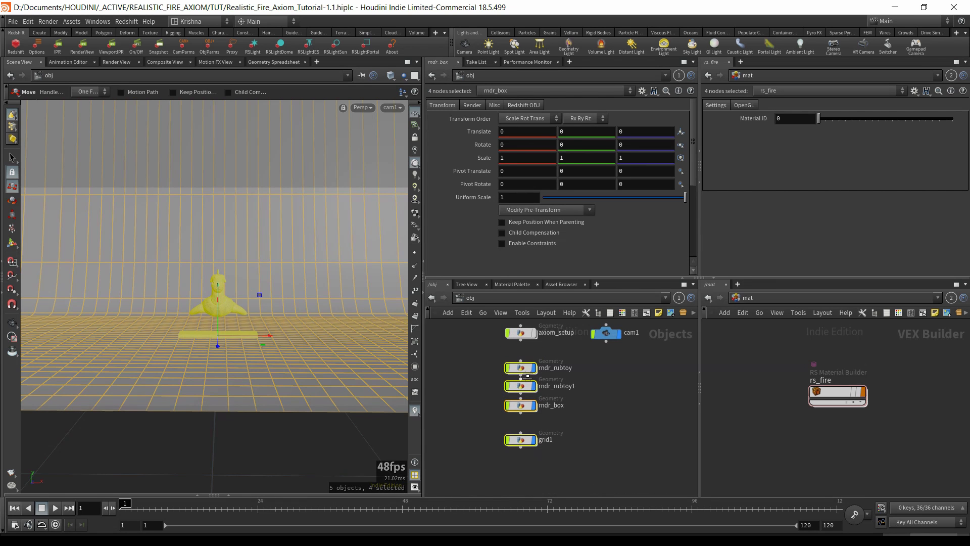
pyautogui.moveTo(524, 371); pyautogui.dragTo(520, 457)
pyautogui.click(574, 432)
pyautogui.moveTo(481, 355); pyautogui.dragTo(550, 467)
pyautogui.moveTo(521, 354); pyautogui.dragTo(523, 367)
pyautogui.click(543, 377)
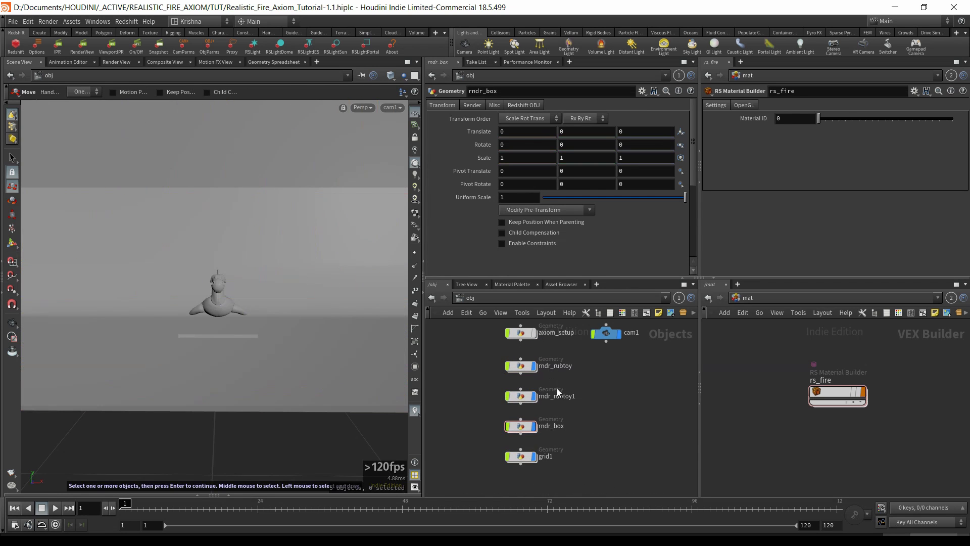
# - Rename the duplicated rubber toy object as rndr_fire
pyautogui.click(553, 396)
pyautogui.moveTo(552, 396); pyautogui.dragTo(602, 396)
pyautogui.write('_')
pyautogui.press('Return')
# - Add a Null inside axiom_setup and wire it to the output of the node directly below axiom_solver1
pyautogui.click(747, 299)
pyautogui.click(761, 345)
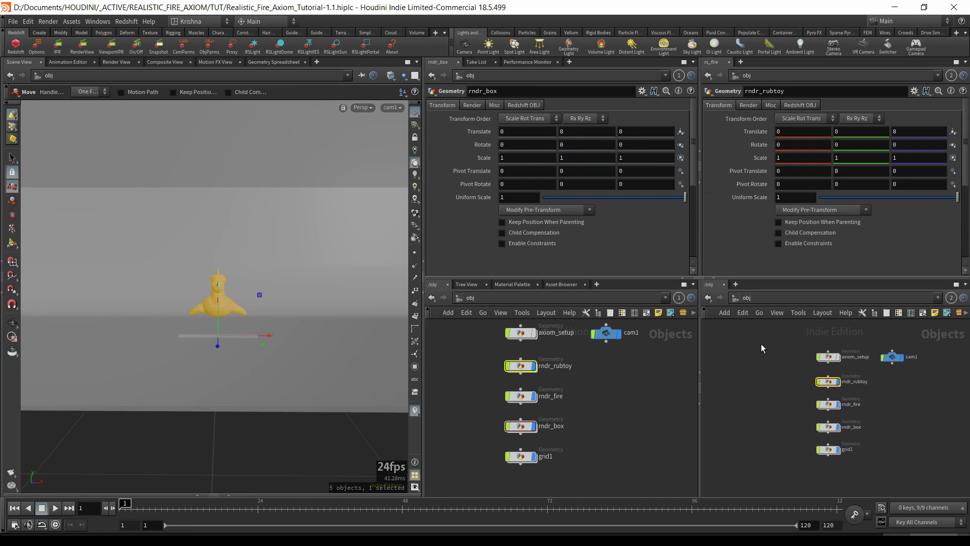
pyautogui.doubleClick(829, 357)
pyautogui.moveTo(865, 461); pyautogui.dragTo(865, 430, button='middle')
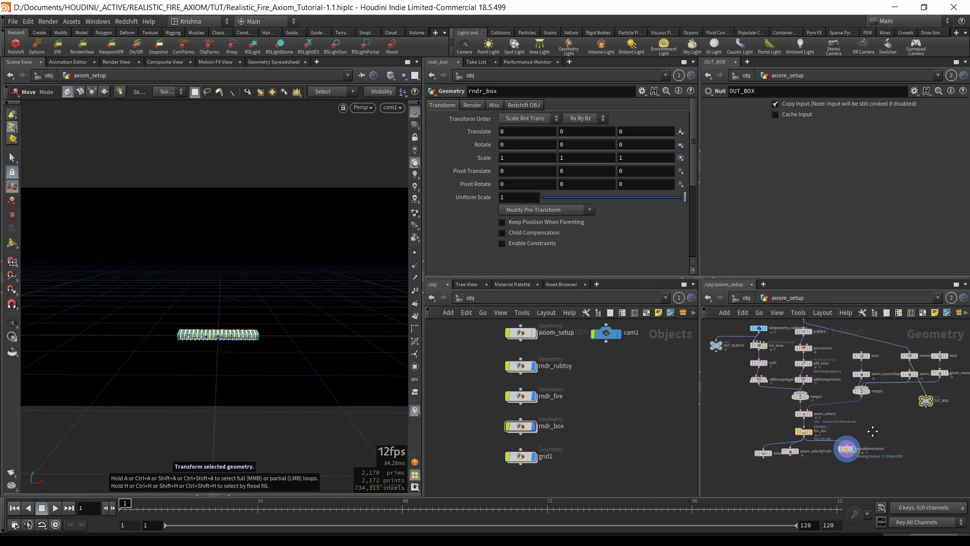
pyautogui.click(895, 444)
pyautogui.press('Tab')
pyautogui.write('null')
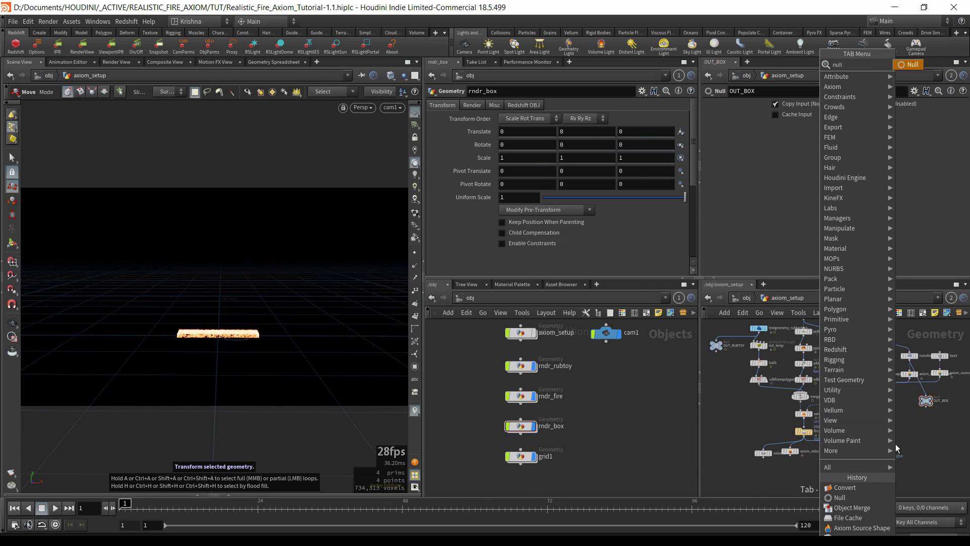
pyautogui.press('Return')
pyautogui.click(894, 443)
pyautogui.click(894, 438)
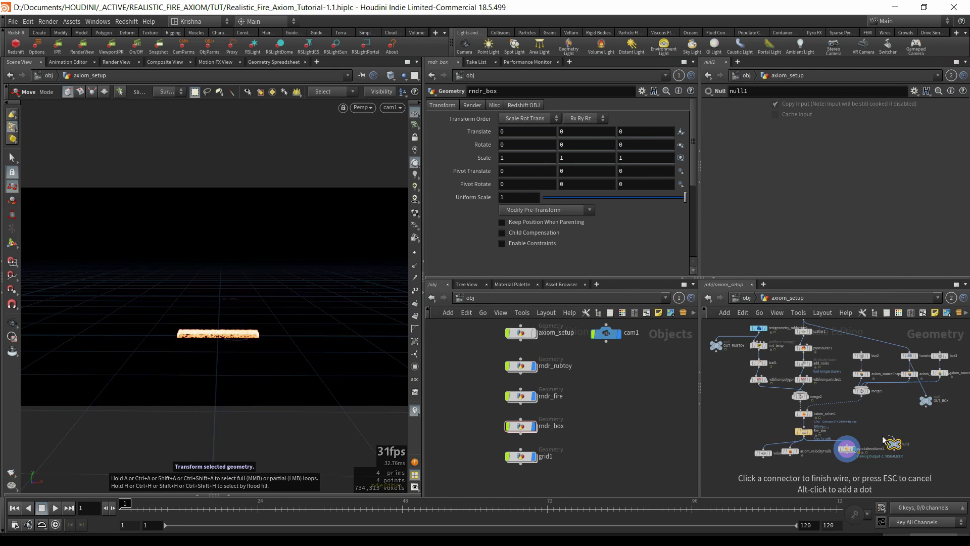
pyautogui.click(819, 434)
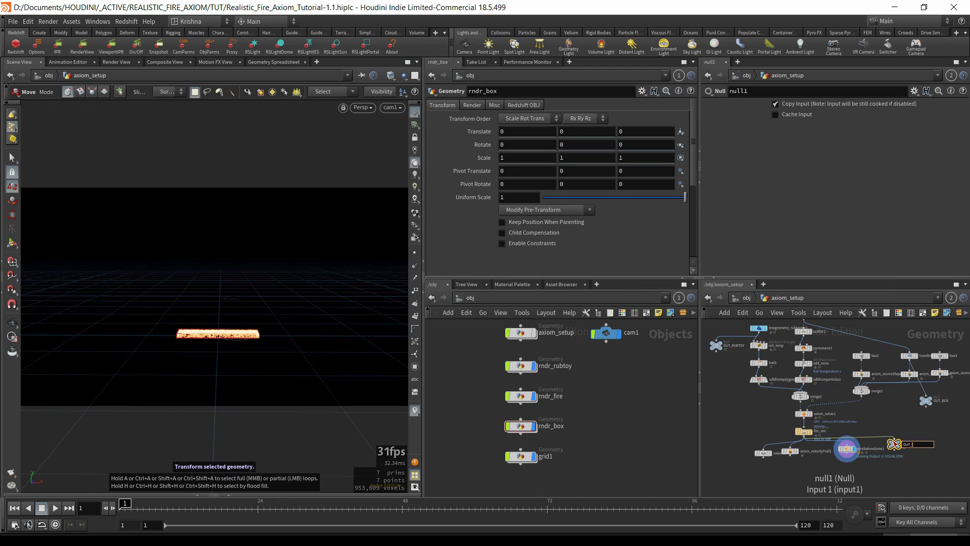
# - Name the new Null OUT_FIRE and set it as the source of the Object Merge inside rndr_fire
pyautogui.press('Return')
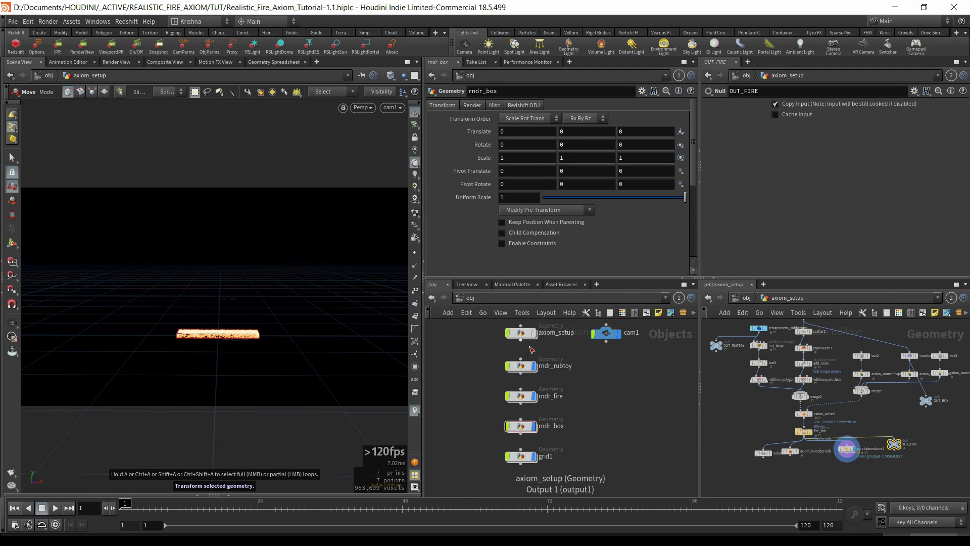
pyautogui.doubleClick(526, 397)
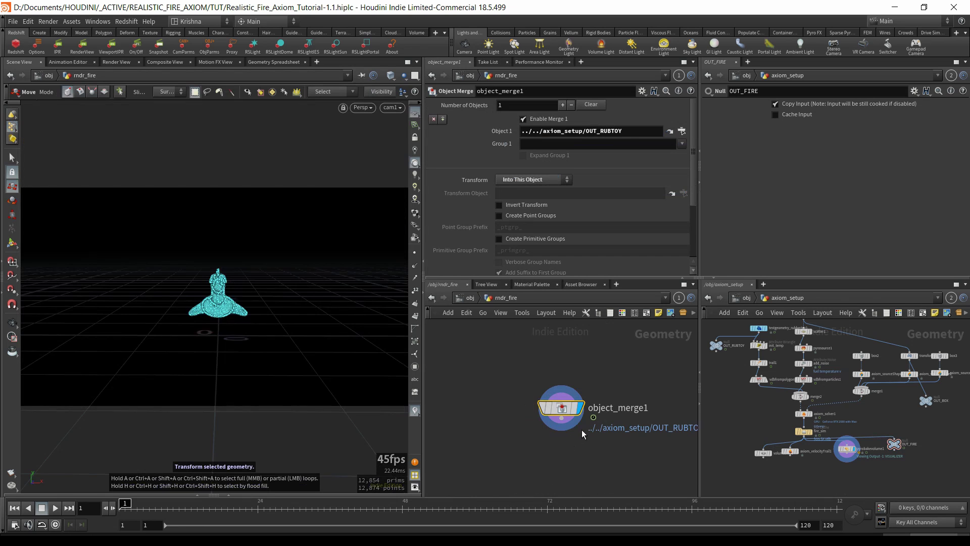
pyautogui.moveTo(893, 443); pyautogui.dragTo(551, 134)
# - Append a Material node below the Object Merge in rndr_fire and assign it the rs_fire material
pyautogui.press('Tab')
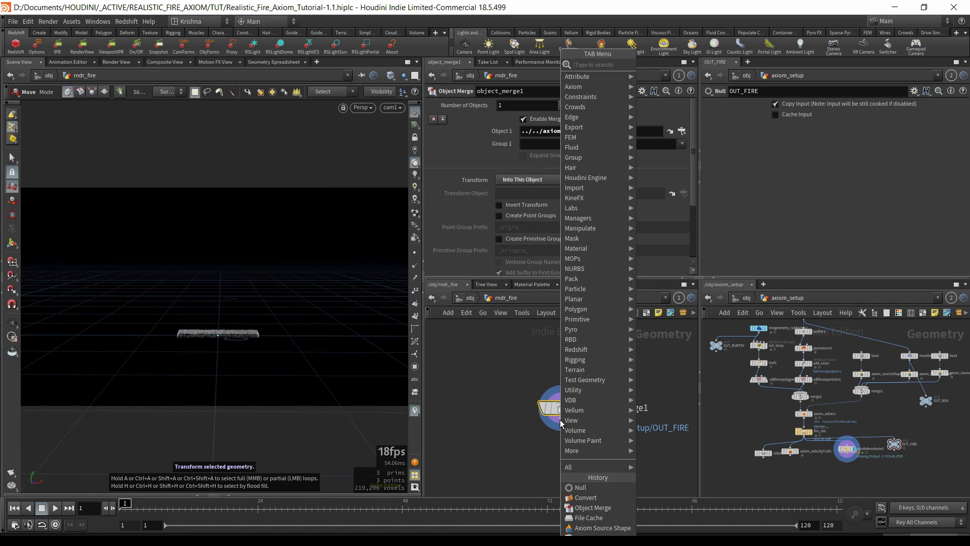
pyautogui.write('materi')
pyautogui.press('Return')
pyautogui.press('Return')
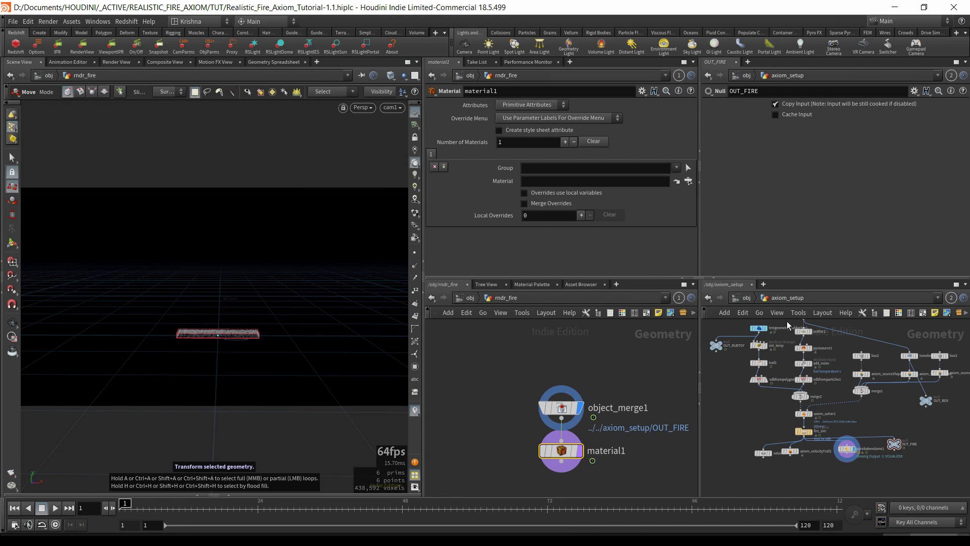
pyautogui.click(747, 298)
pyautogui.click(747, 298)
pyautogui.click(762, 332)
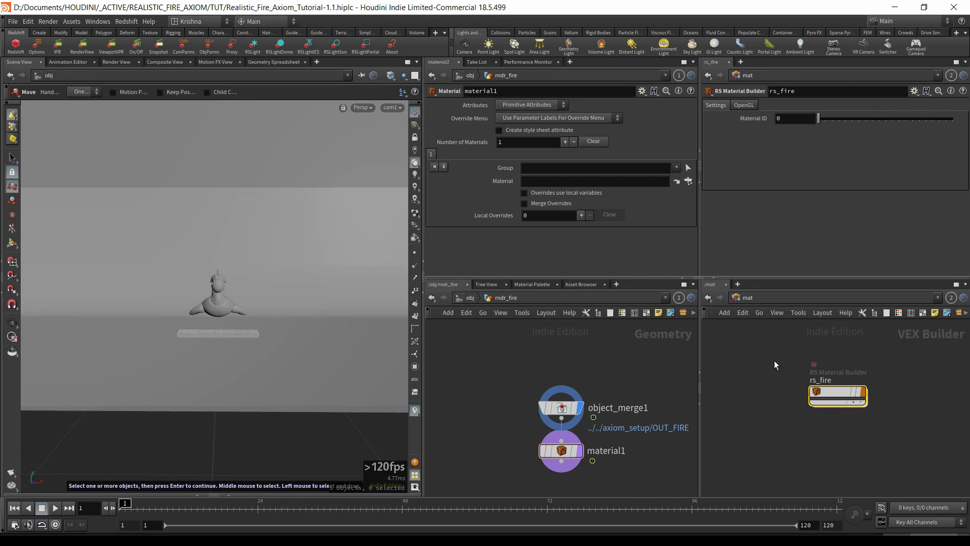
pyautogui.moveTo(825, 396); pyautogui.dragTo(533, 185)
# - Set Geometry Velocity Blur to Velocity Blur on the rndr_rubtoy and rndr_fire objects together
pyautogui.click(472, 299)
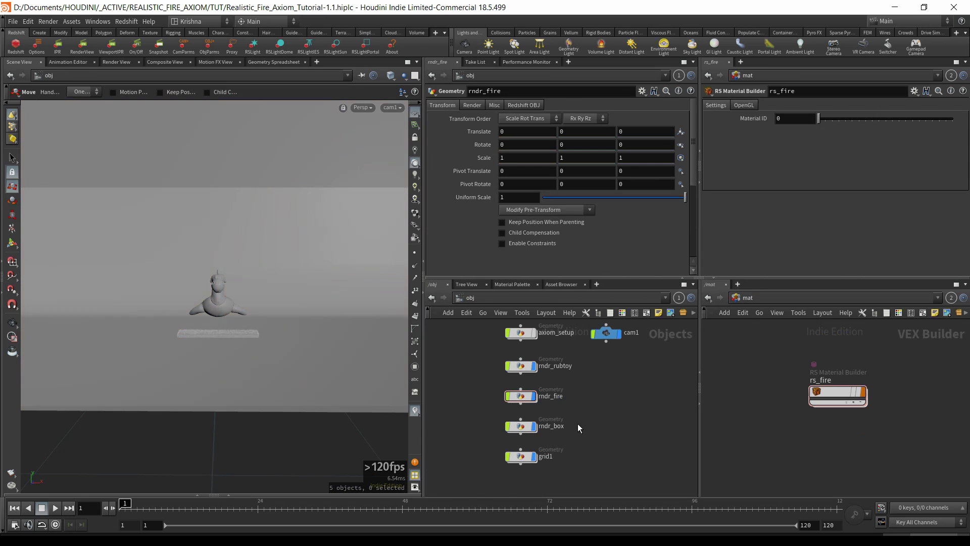
pyautogui.scroll(-1, 589, 419)
pyautogui.moveTo(619, 396); pyautogui.dragTo(607, 409, button='middle')
pyautogui.moveTo(606, 399); pyautogui.dragTo(586, 329)
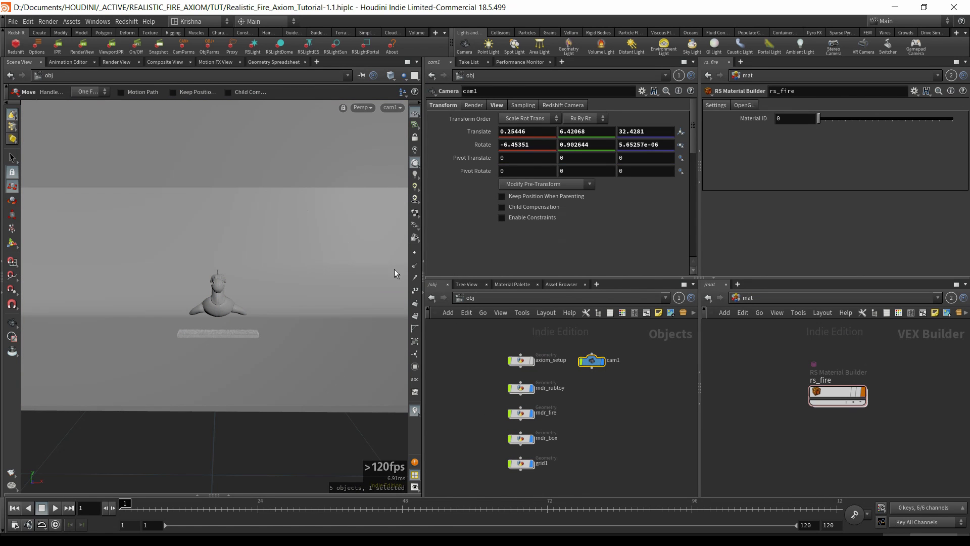
pyautogui.moveTo(509, 390); pyautogui.dragTo(529, 425)
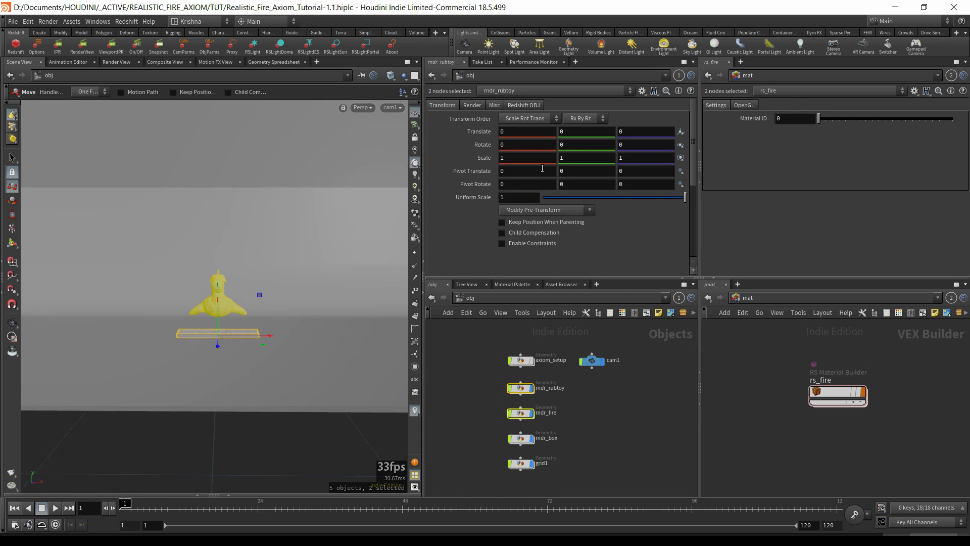
pyautogui.click(478, 108)
pyautogui.click(477, 182)
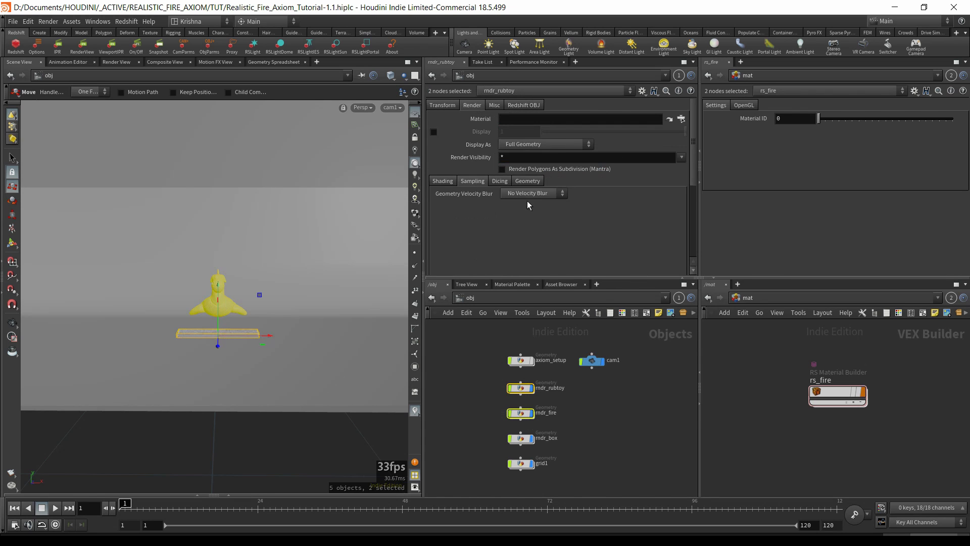
pyautogui.click(532, 194)
pyautogui.click(525, 213)
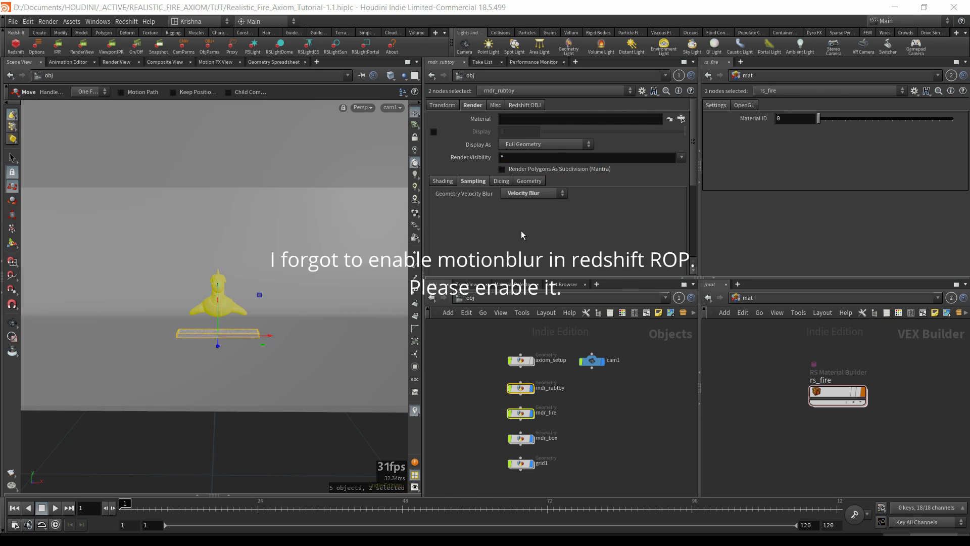
pyautogui.click(593, 430)
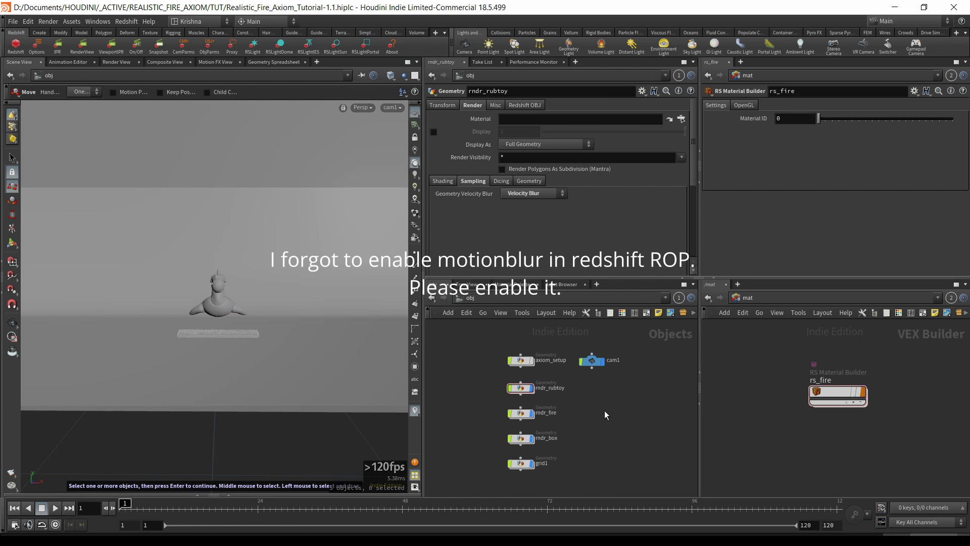
# - Inspect the node info of the Material node in rndr_fire and the Object Merge in rndr_rubtoy for velocity data
pyautogui.doubleClick(520, 413)
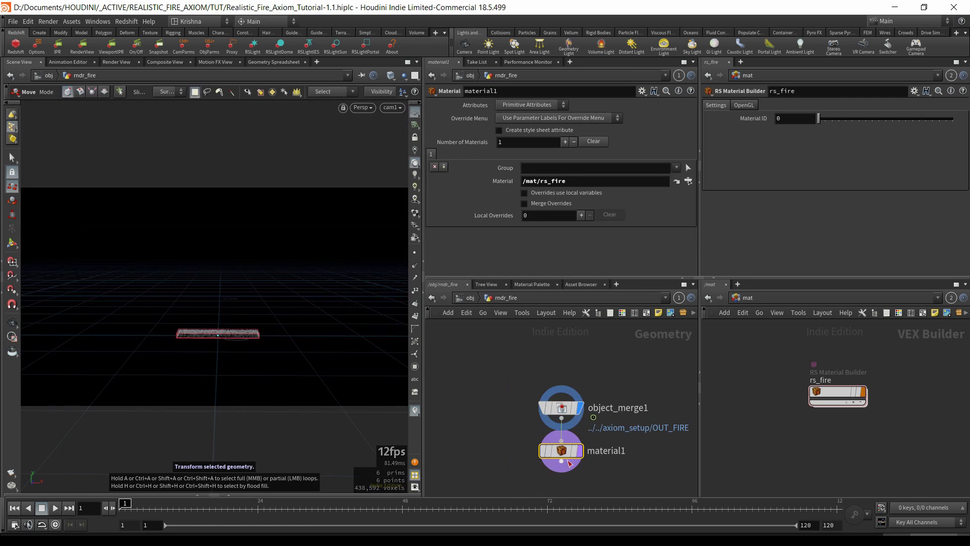
pyautogui.click(529, 449)
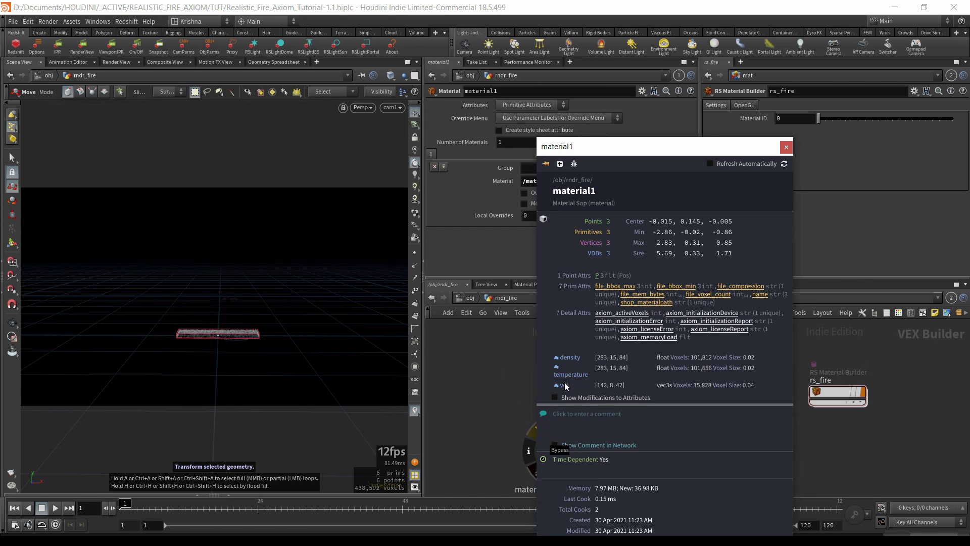
pyautogui.click(502, 395)
pyautogui.click(468, 298)
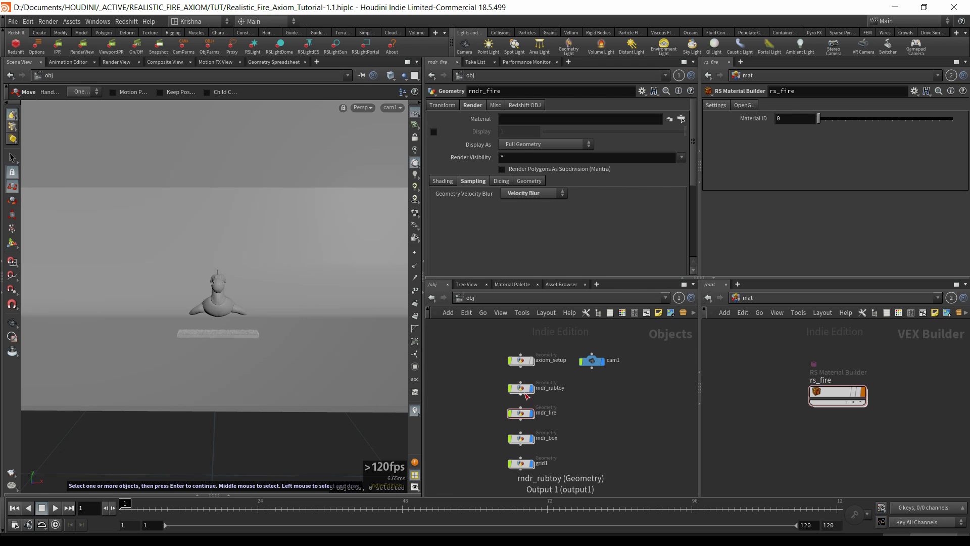
pyautogui.doubleClick(526, 392)
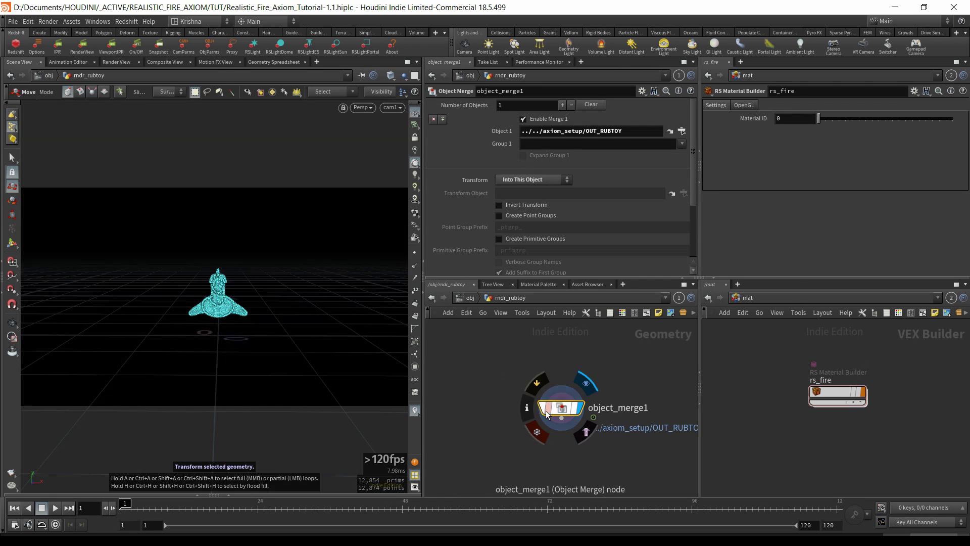
pyautogui.click(531, 409)
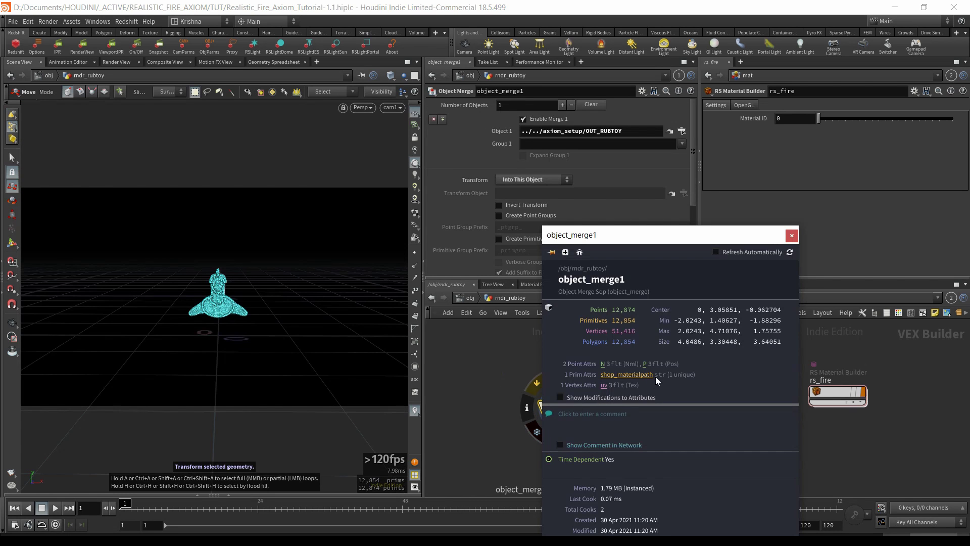
pyautogui.click(469, 299)
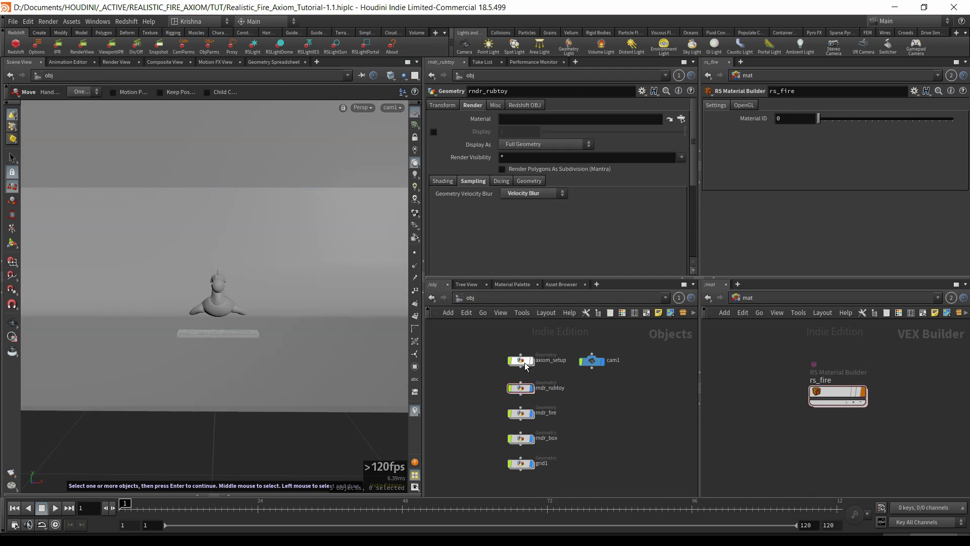
# - Inside axiom_setup, rewire OUT_RUBTOY to take its input from the trail1 node, and return to the object level
pyautogui.doubleClick(519, 361)
pyautogui.moveTo(588, 365); pyautogui.dragTo(611, 366, button='middle')
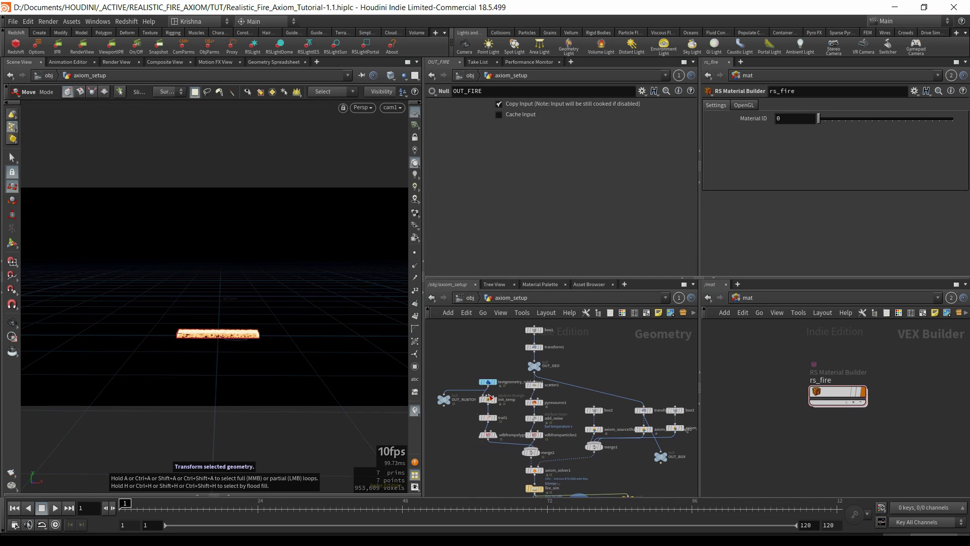
pyautogui.scroll(1, 490, 399)
pyautogui.scroll(1, 470, 445)
pyautogui.click(486, 424)
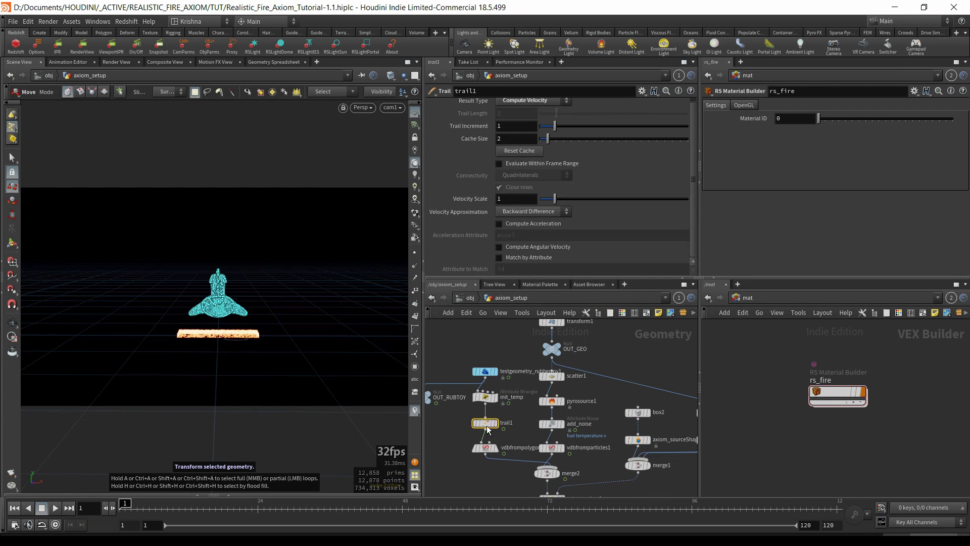
pyautogui.moveTo(453, 438); pyautogui.dragTo(491, 430, button='middle')
pyautogui.moveTo(463, 390); pyautogui.dragTo(523, 421)
pyautogui.click(470, 298)
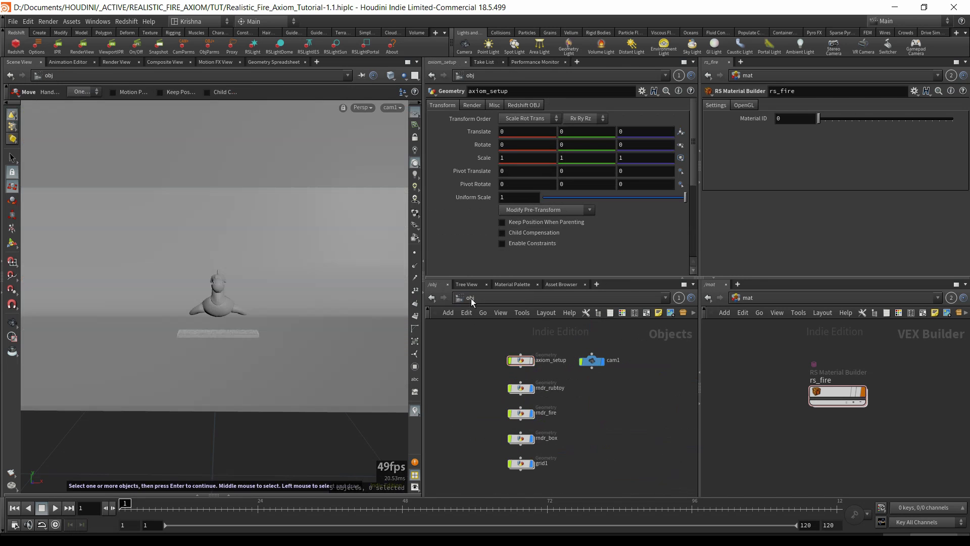
# - Check the point attributes of the Object Merge inside rndr_rubtoy for velocity
pyautogui.doubleClick(525, 390)
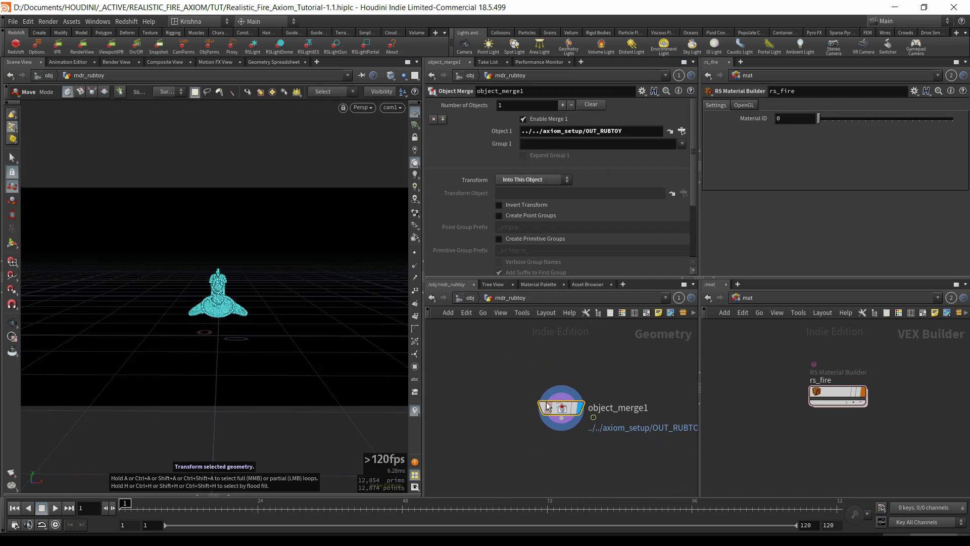
pyautogui.click(527, 407)
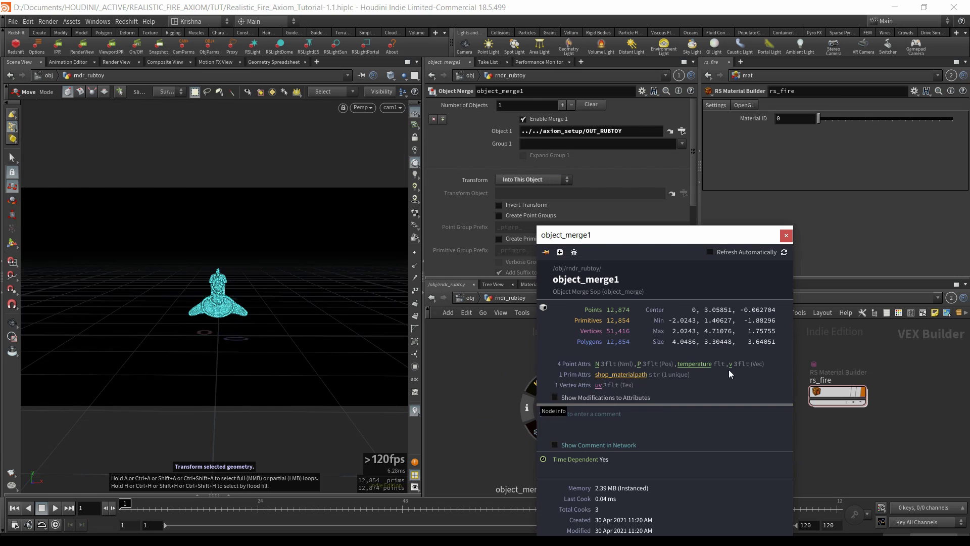
pyautogui.click(479, 368)
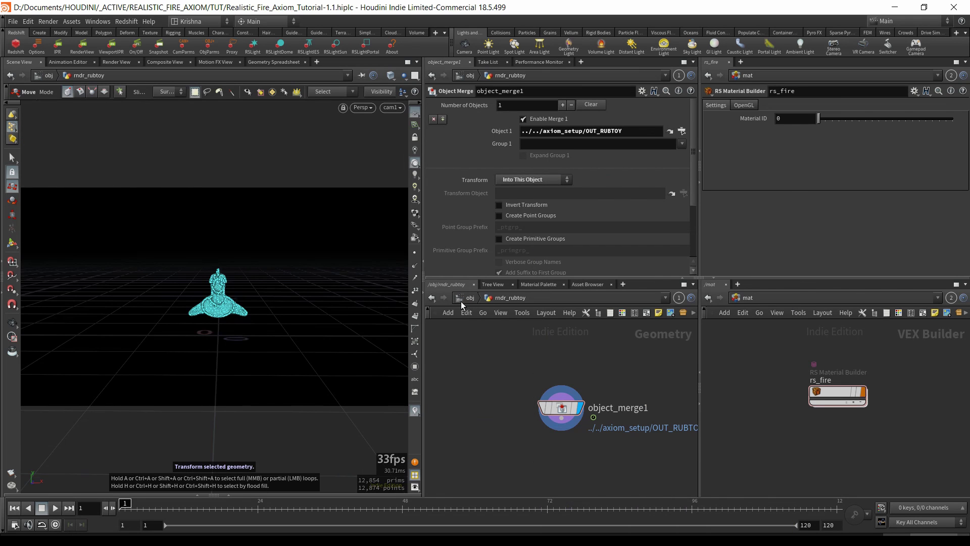
pyautogui.click(460, 298)
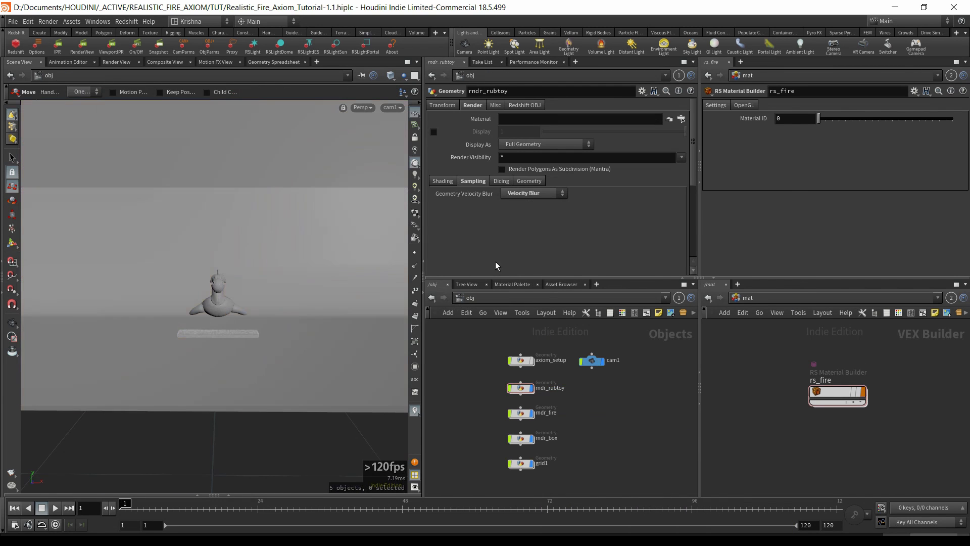
pyautogui.click(434, 297)
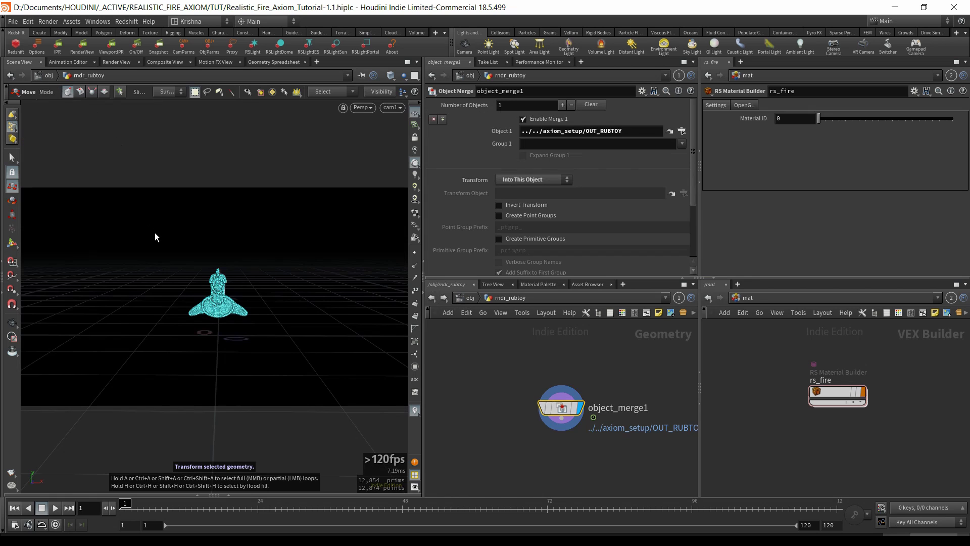
pyautogui.press('Escape')
pyautogui.click(469, 297)
pyautogui.click(473, 405)
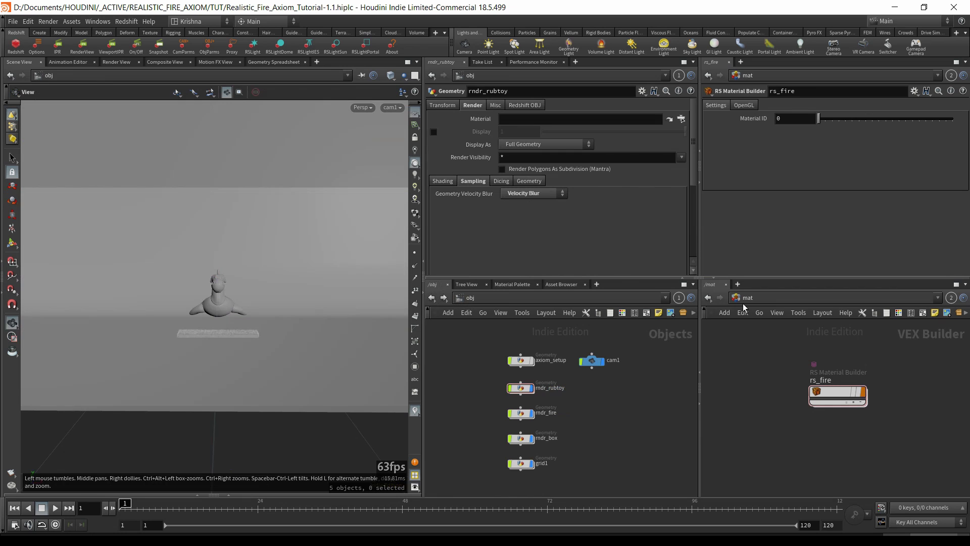
pyautogui.press('Tab')
pyautogui.write('r')
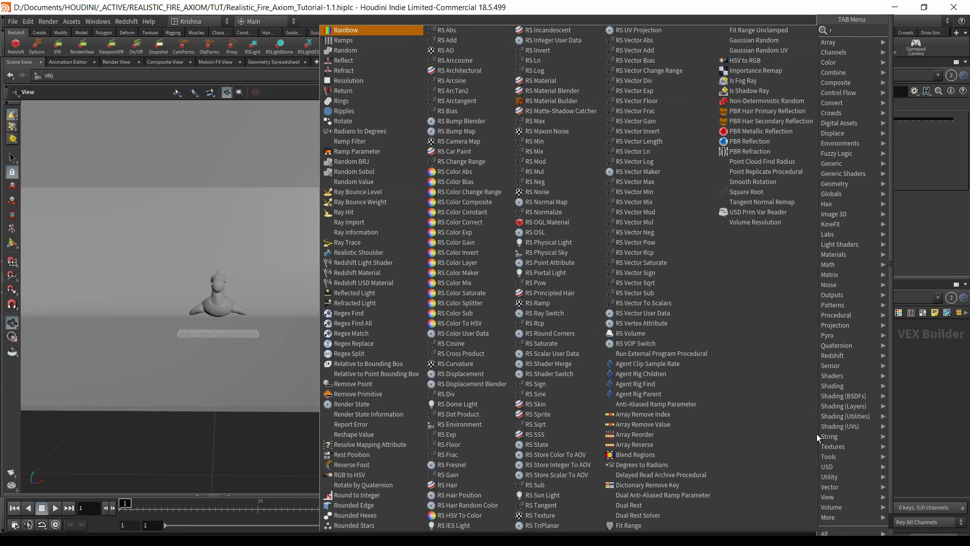
pyautogui.press('Escape')
pyautogui.press('Escape')
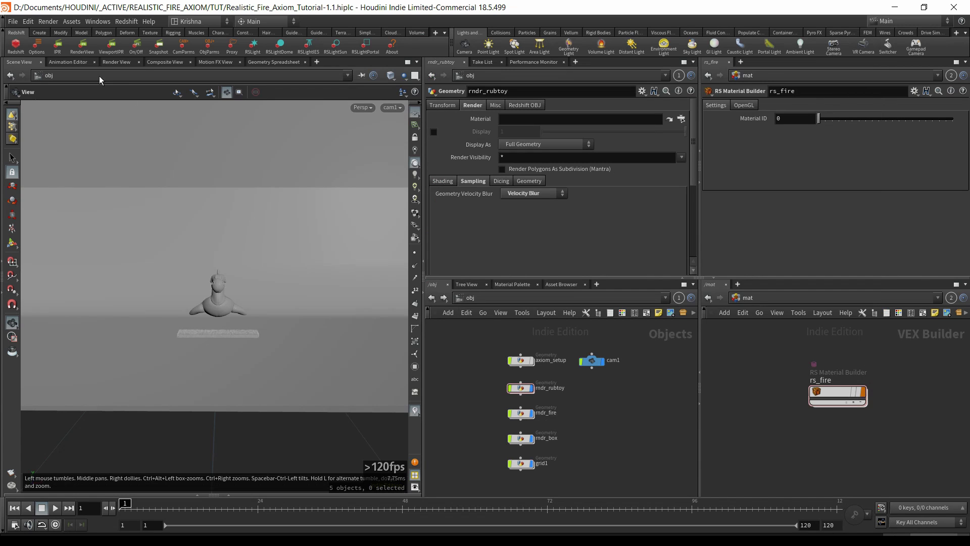
# - Render frame 48 in the Redshift Render View, move that window clear of the networks and dismiss the Redshift Feedback Display
pyautogui.click(401, 508)
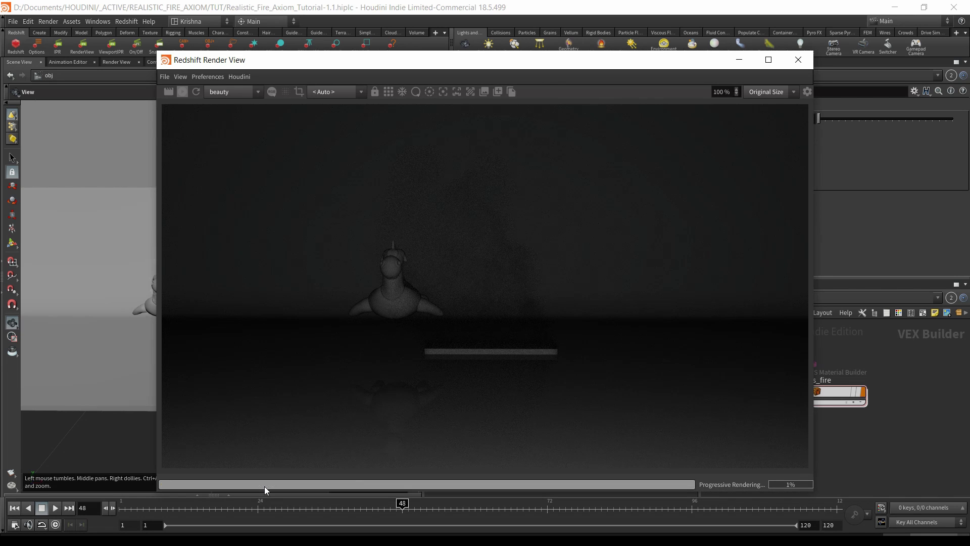
pyautogui.rightClick(265, 486)
pyautogui.moveTo(157, 52); pyautogui.dragTo(331, 164)
pyautogui.moveTo(497, 178); pyautogui.dragTo(193, 50)
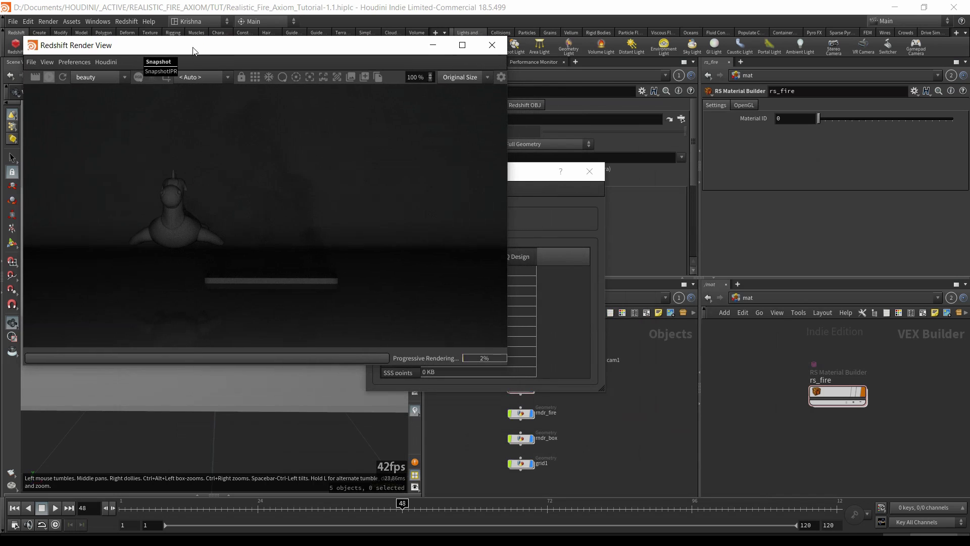
pyautogui.moveTo(519, 190); pyautogui.dragTo(687, 208)
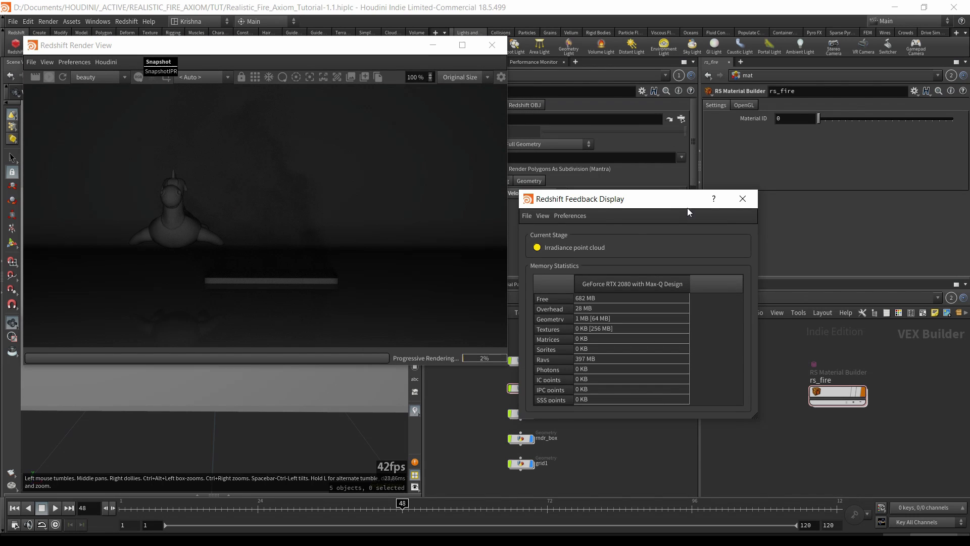
pyautogui.click(741, 197)
pyautogui.moveTo(139, 54); pyautogui.dragTo(122, 52)
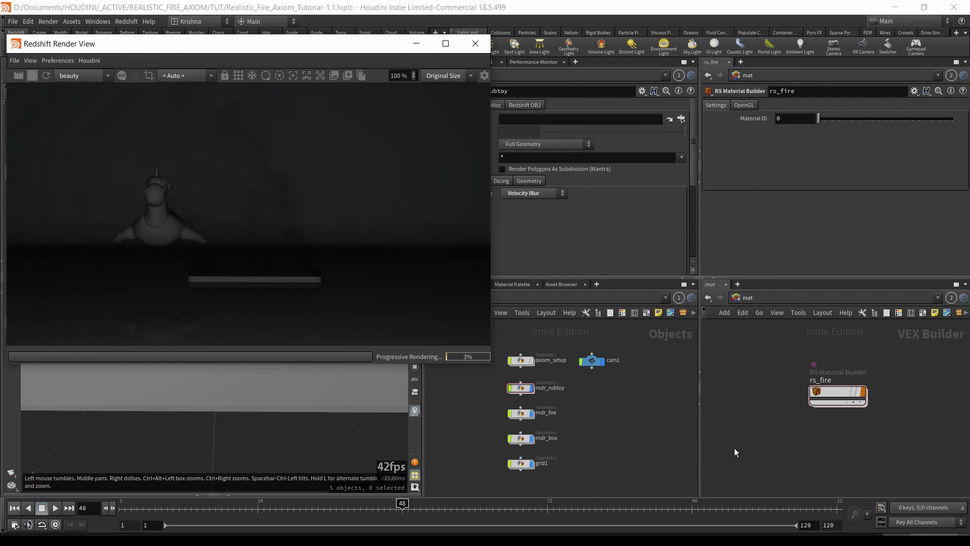
# - Show the out network in place of mat and inspect the node info of Redshift_ROP1 for warnings
pyautogui.click(740, 301)
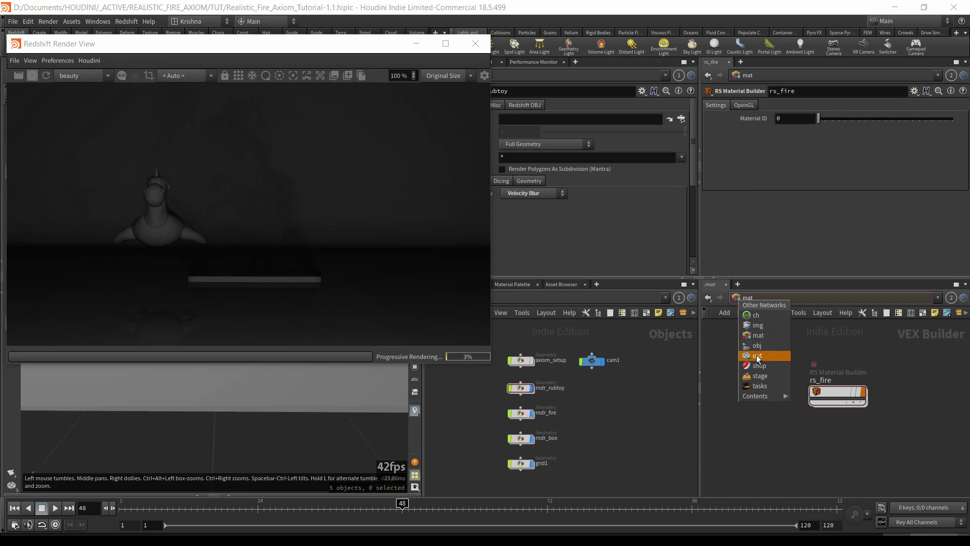
pyautogui.click(756, 355)
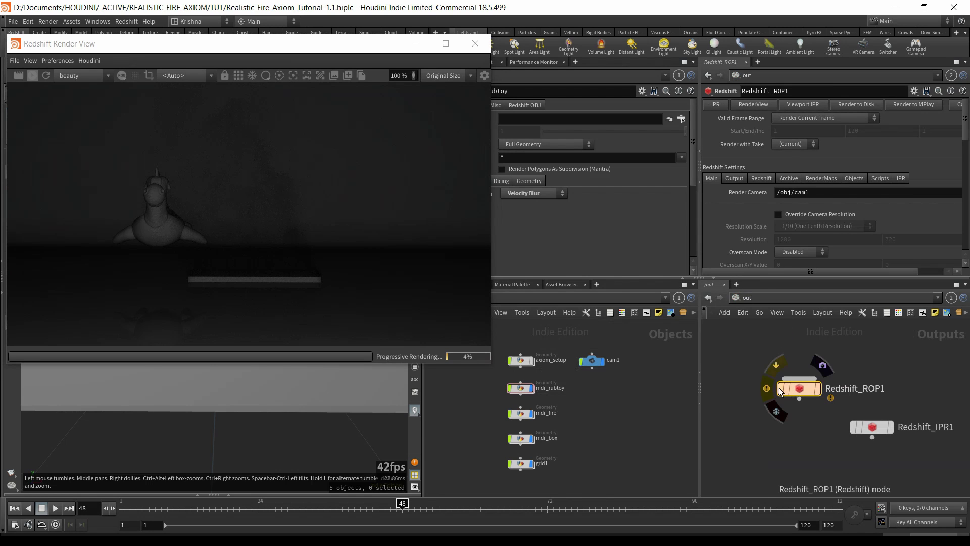
pyautogui.click(773, 387)
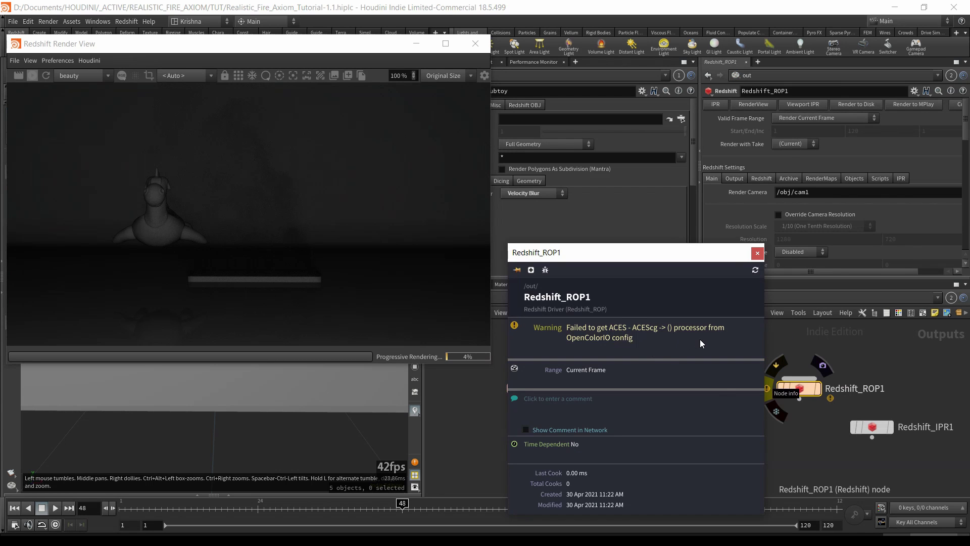
# - On Redshift_ROP1, set the primary GI engine to Brute Force and the secondary GI engine to Irradiance Point Cloud
pyautogui.click(793, 451)
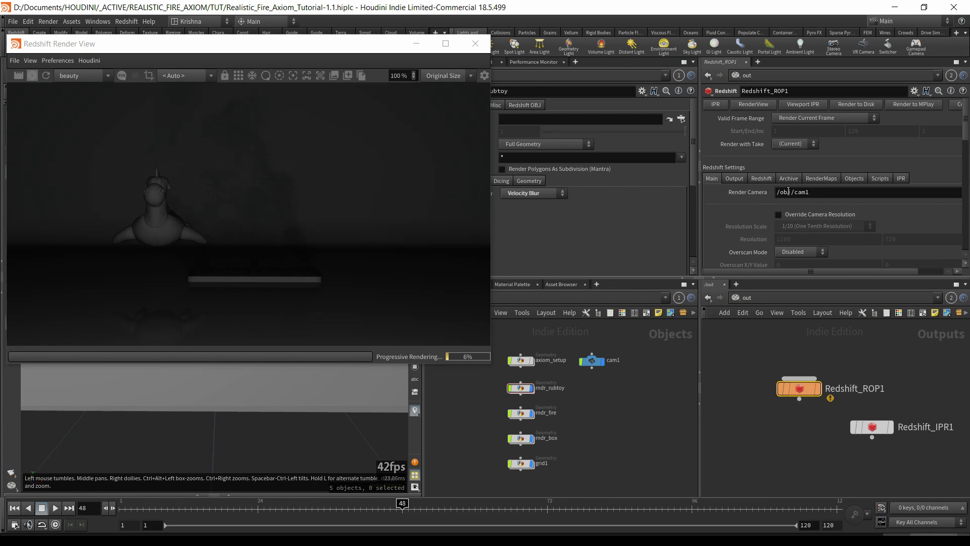
pyautogui.click(738, 180)
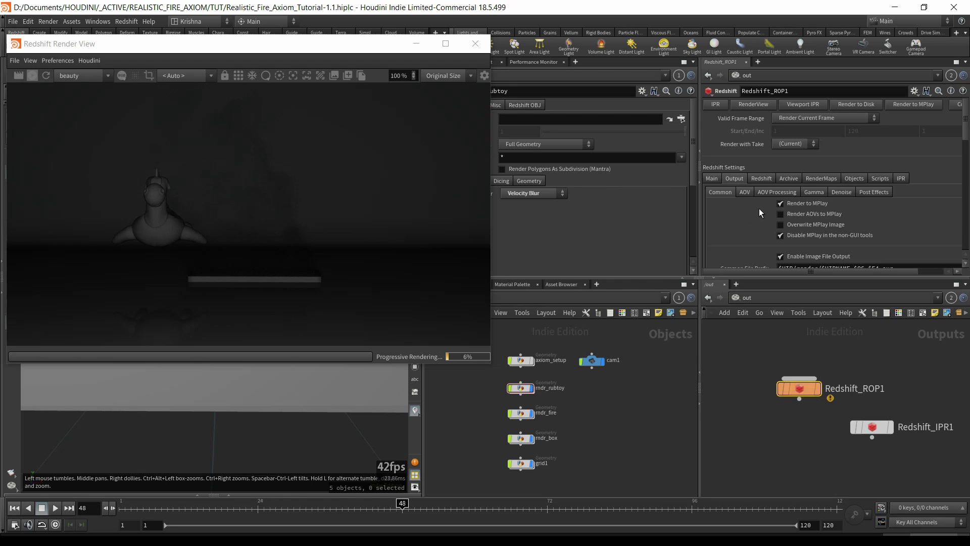
pyautogui.scroll(-1, 758, 209)
pyautogui.click(761, 155)
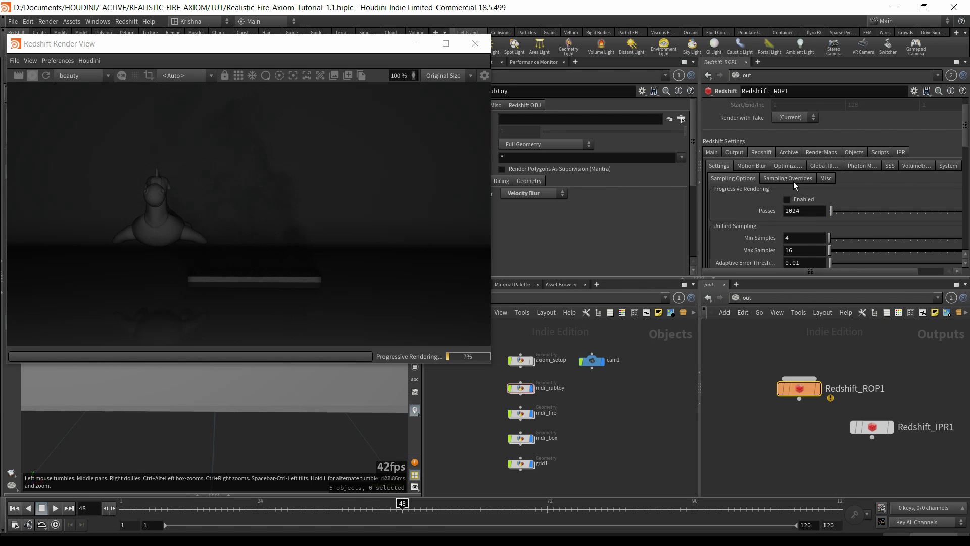
pyautogui.click(823, 167)
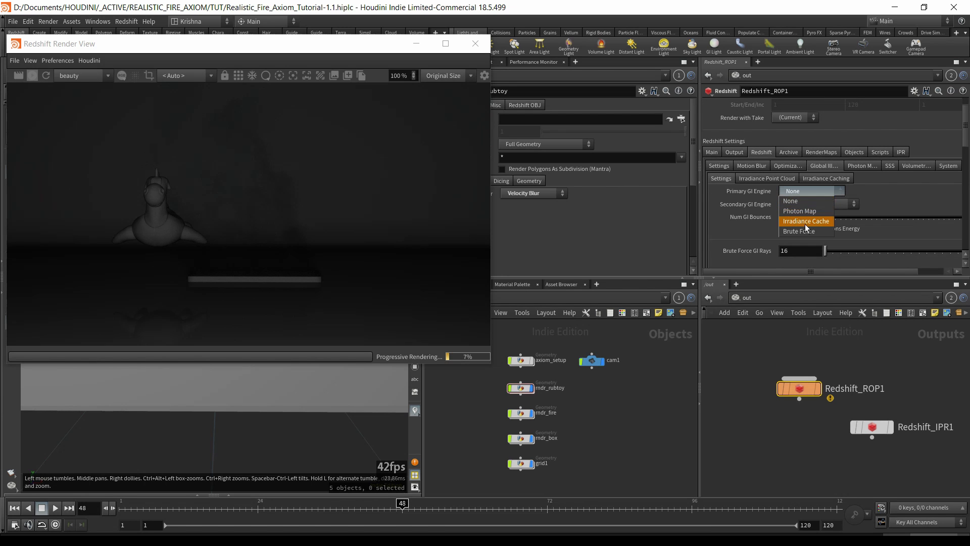
pyautogui.click(798, 231)
pyautogui.click(821, 205)
pyautogui.click(820, 232)
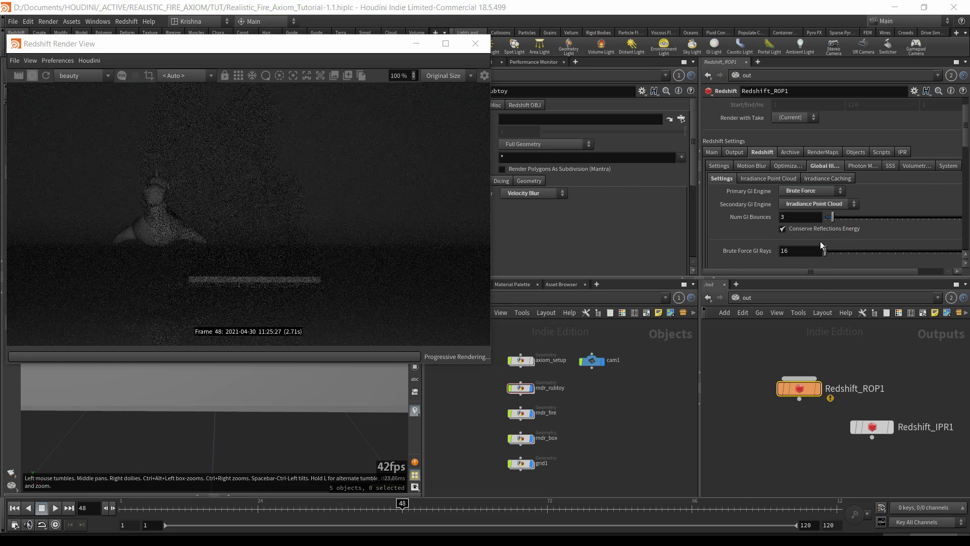
# - Save the scene file
pyautogui.click(13, 21)
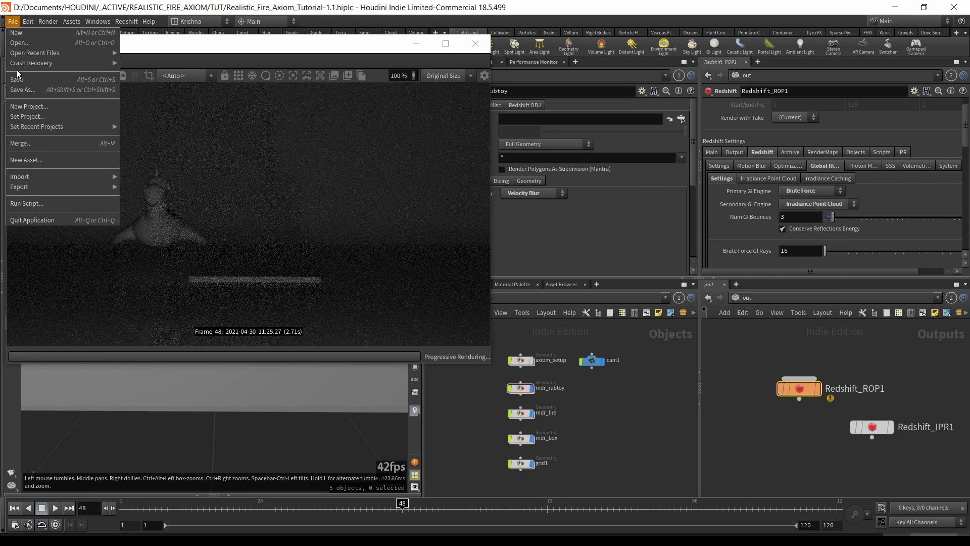
pyautogui.click(17, 79)
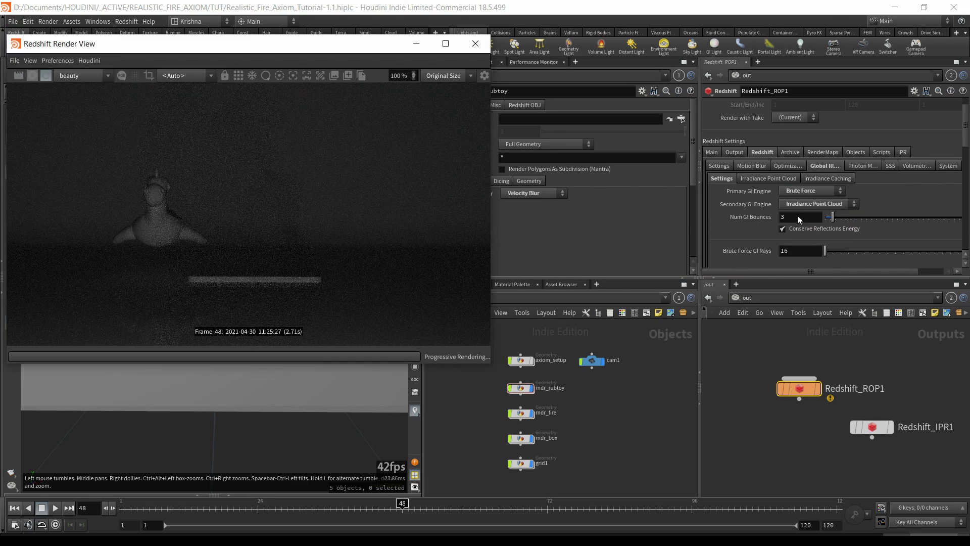
pyautogui.scroll(1, 729, 216)
pyautogui.click(649, 391)
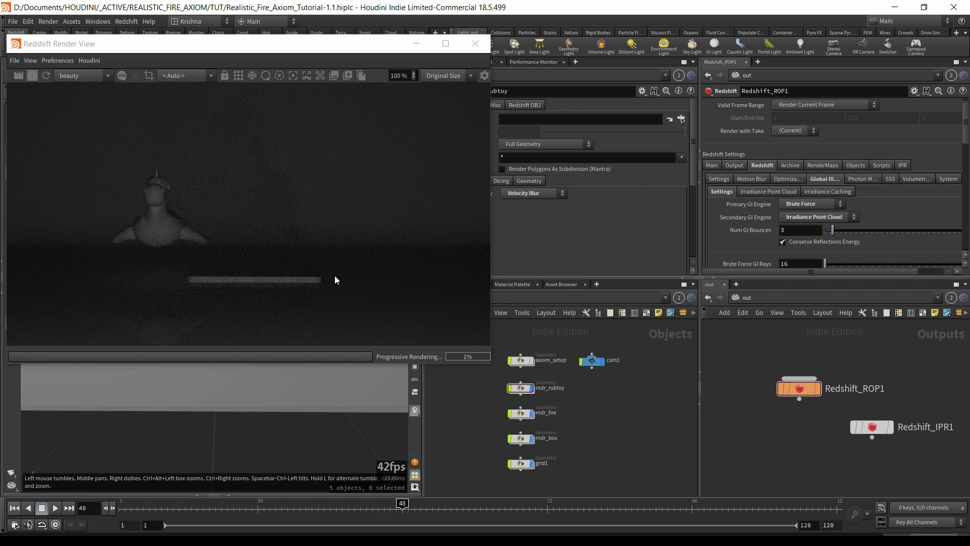
# - Show the mat network in place of out and add an RS Material Builder named rs_metal below rs_fire
pyautogui.click(744, 300)
pyautogui.click(768, 336)
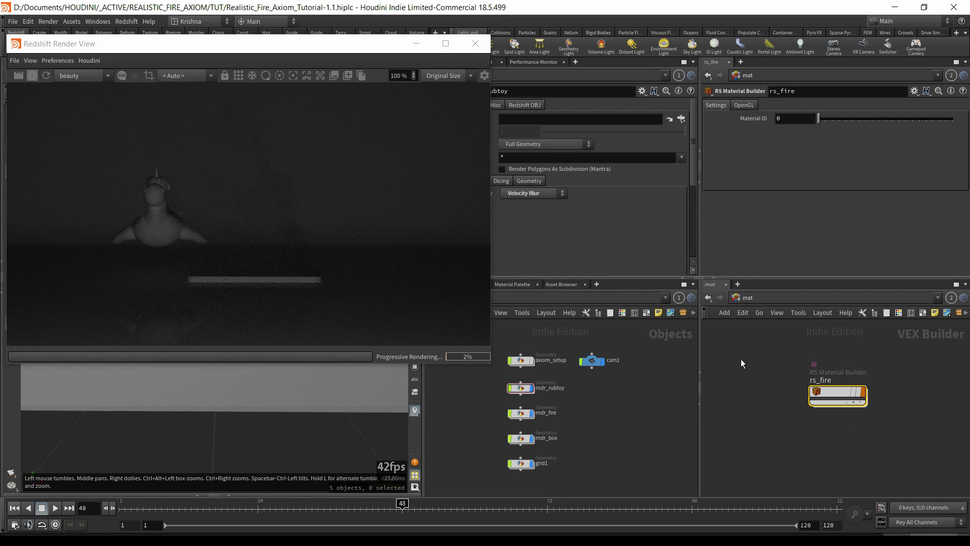
pyautogui.moveTo(833, 390); pyautogui.dragTo(832, 372)
pyautogui.click(838, 440)
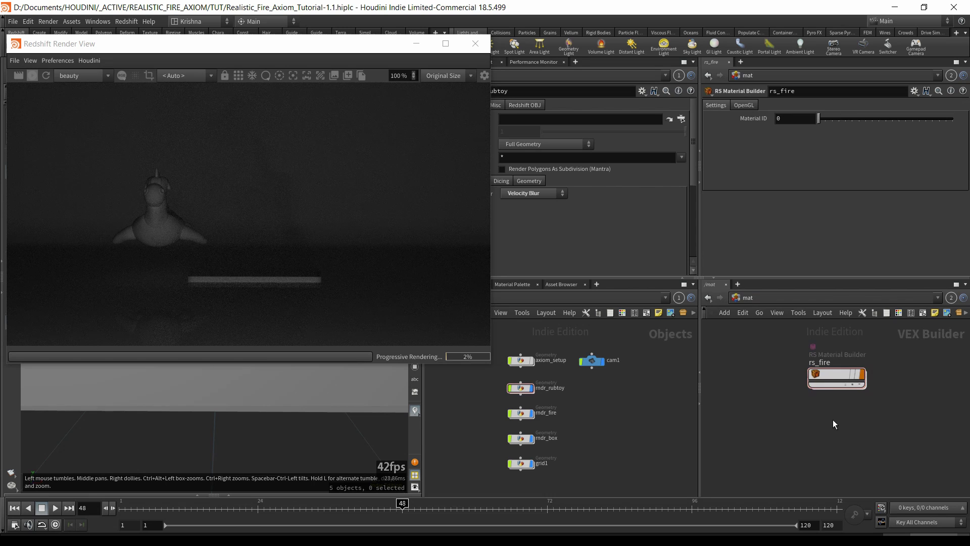
pyautogui.press('Tab')
pyautogui.write('rs mat')
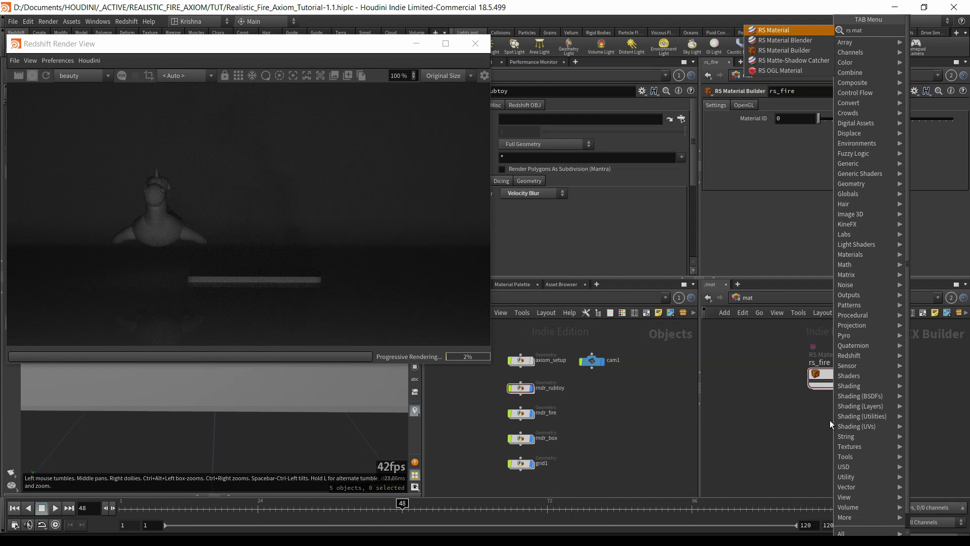
pyautogui.click(812, 51)
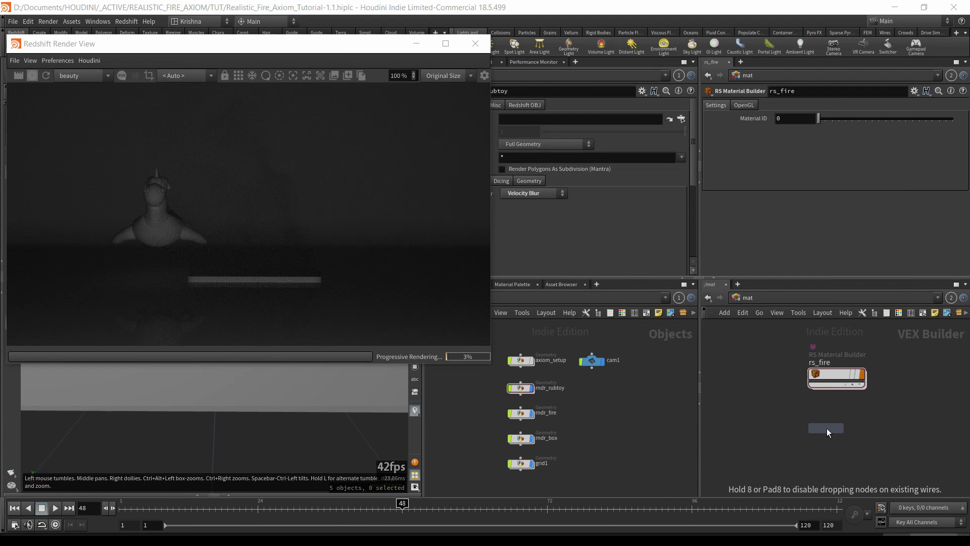
pyautogui.click(826, 428)
pyautogui.doubleClick(828, 416)
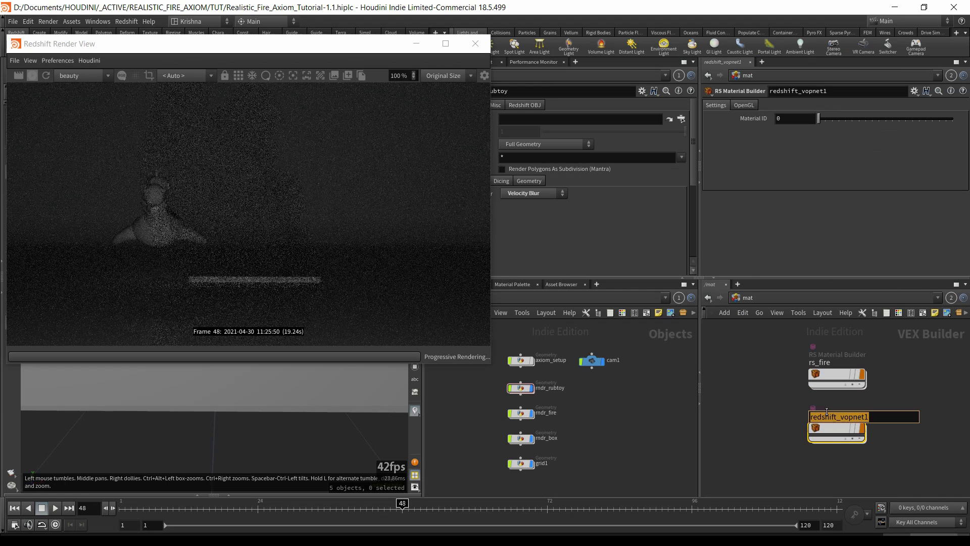
pyautogui.write('rs_metal')
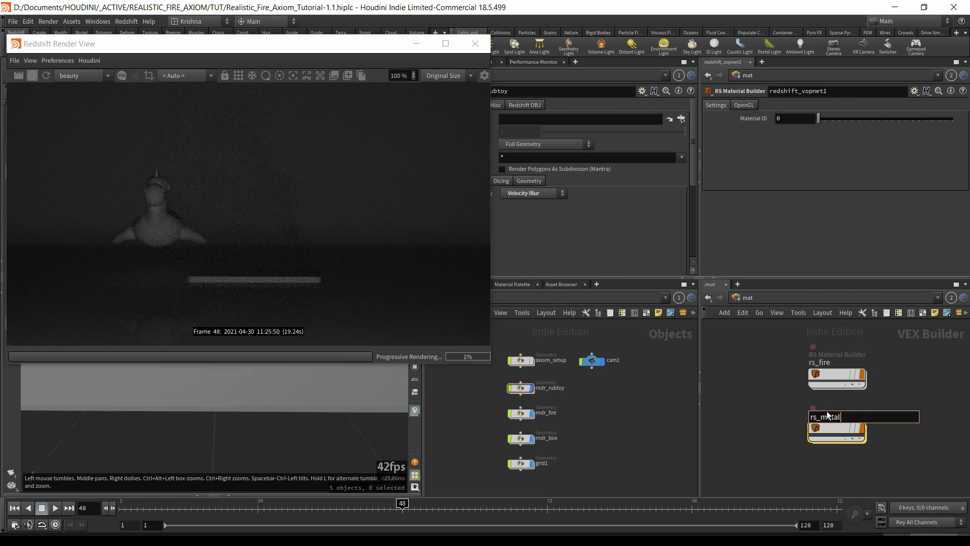
pyautogui.press('Return')
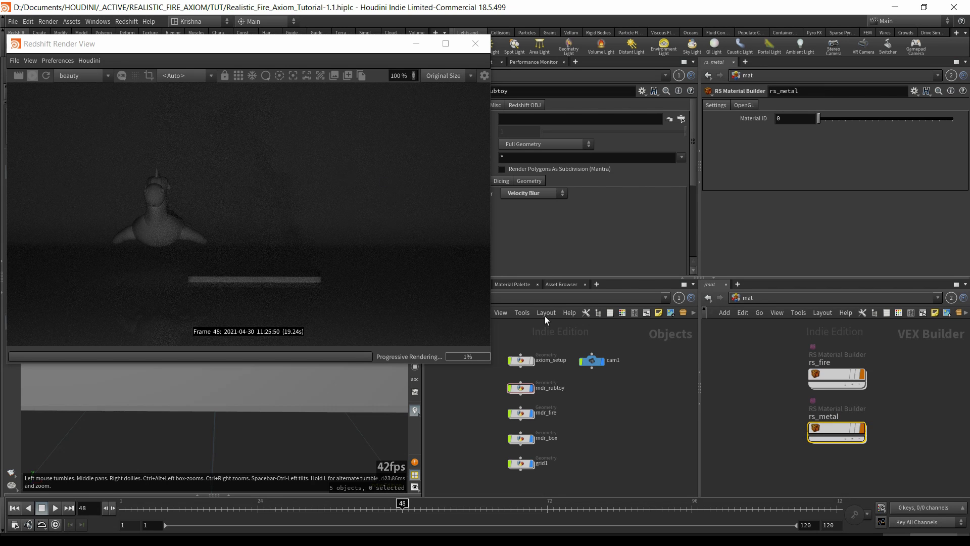
# - Inside rs_metal, apply the Lead preset to the Material1 node
pyautogui.doubleClick(839, 424)
pyautogui.click(797, 121)
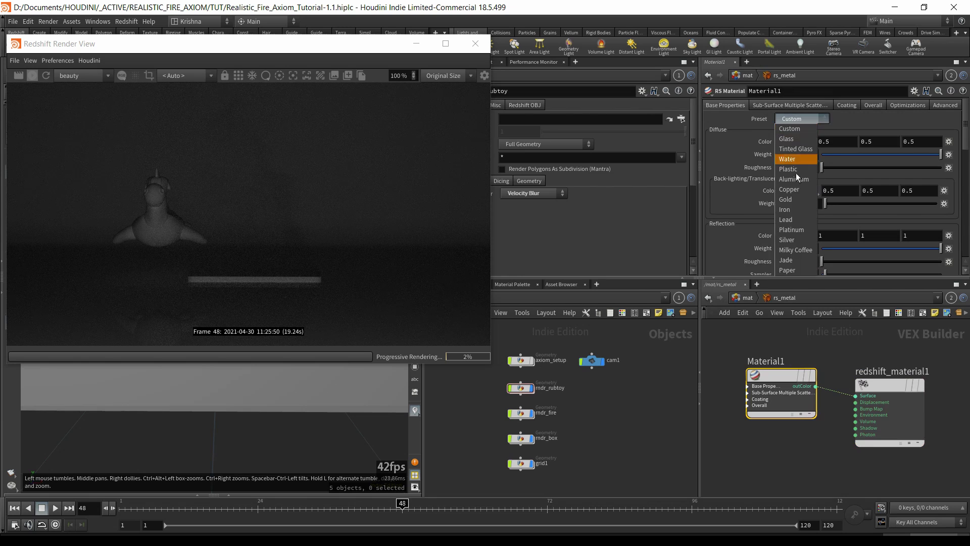
pyautogui.click(796, 223)
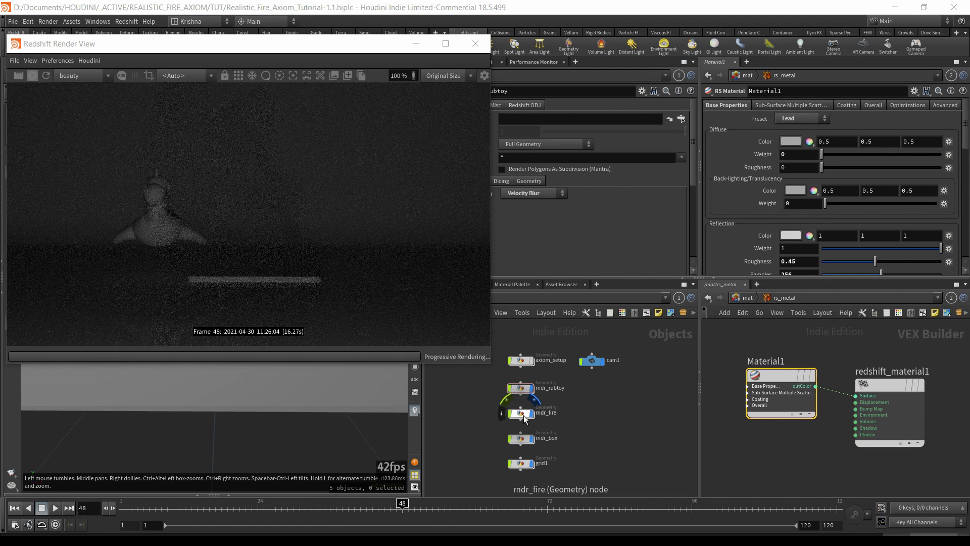
# - Inside rndr_rubtoy, add a Material node with the display flag after object_merge1 and assign /mat/rs_metal to it
pyautogui.doubleClick(521, 388)
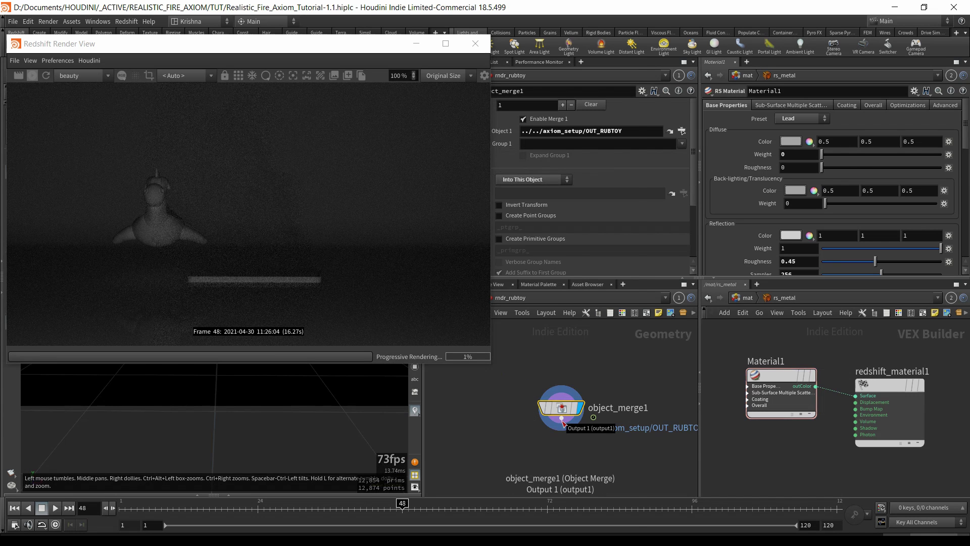
pyautogui.press('Tab')
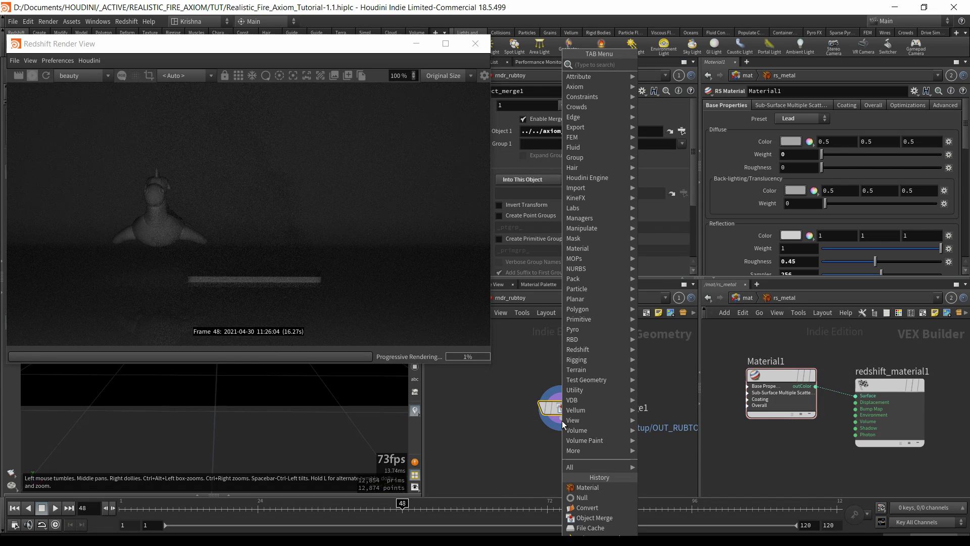
pyautogui.write('mat')
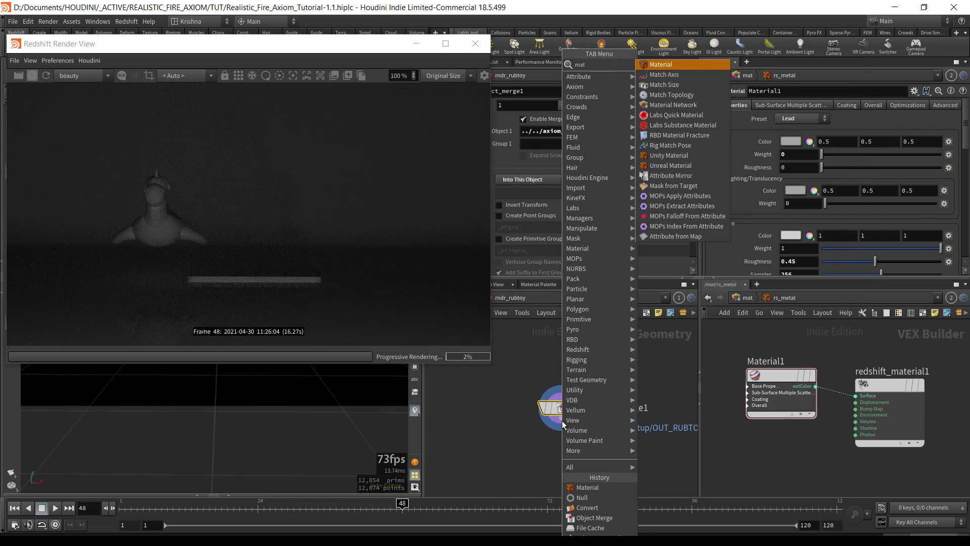
pyautogui.press('Return')
pyautogui.click(561, 450)
pyautogui.click(580, 450)
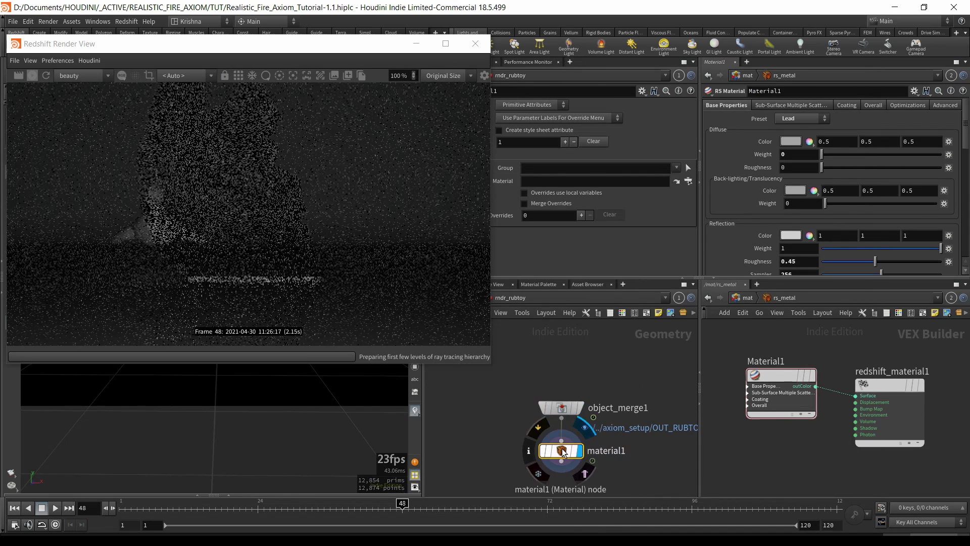
pyautogui.click(747, 299)
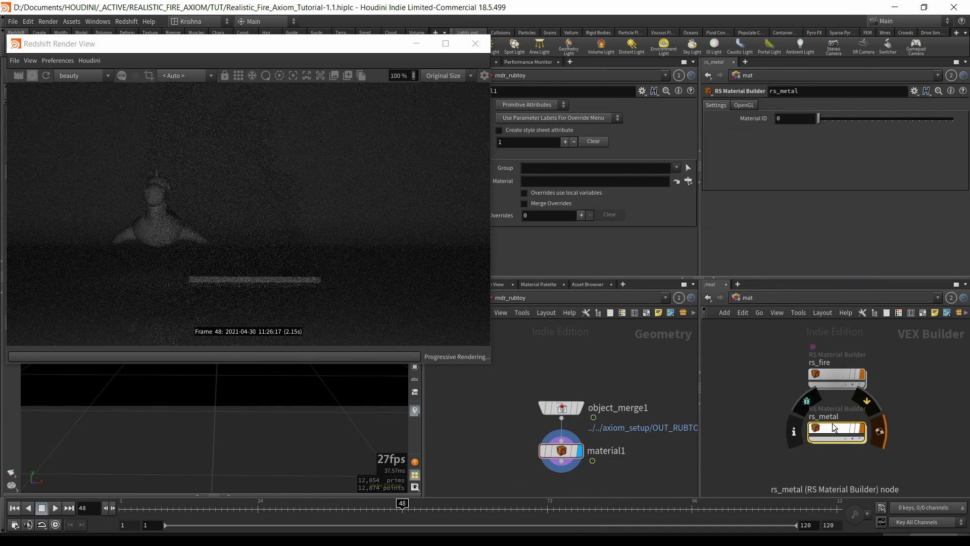
pyautogui.moveTo(835, 429); pyautogui.dragTo(568, 181)
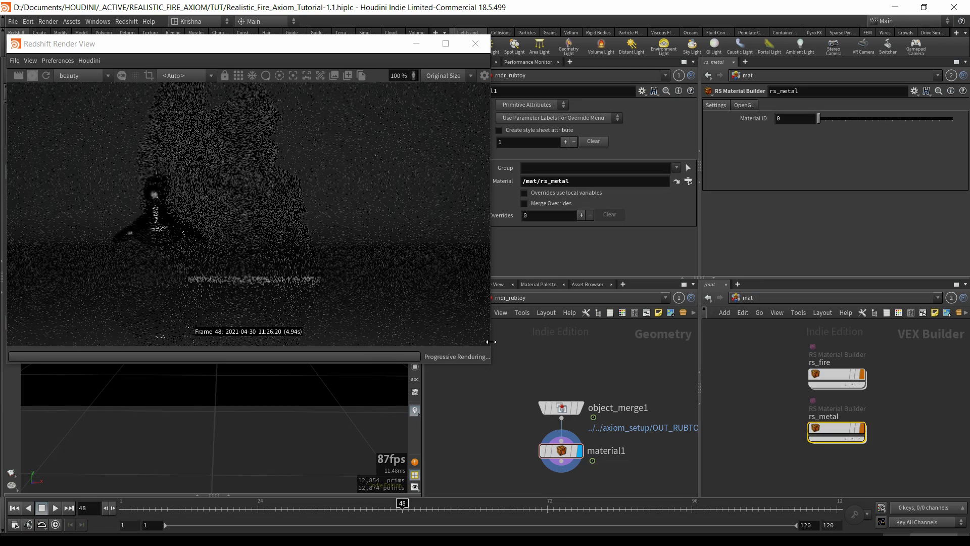
# - Shrink the Redshift Render View until it clears the object parameters and network, and return to the object level
pyautogui.moveTo(491, 362); pyautogui.dragTo(411, 346)
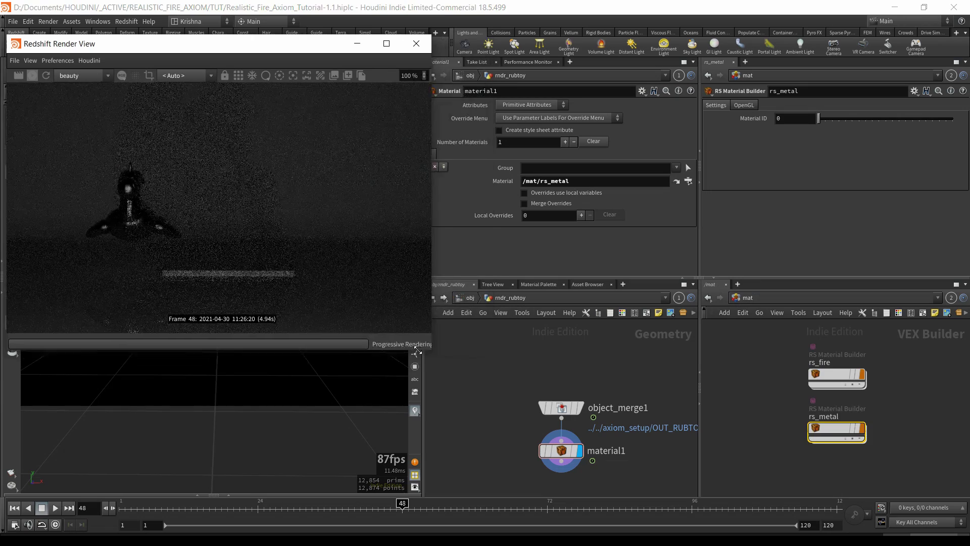
pyautogui.click(465, 297)
pyautogui.click(604, 431)
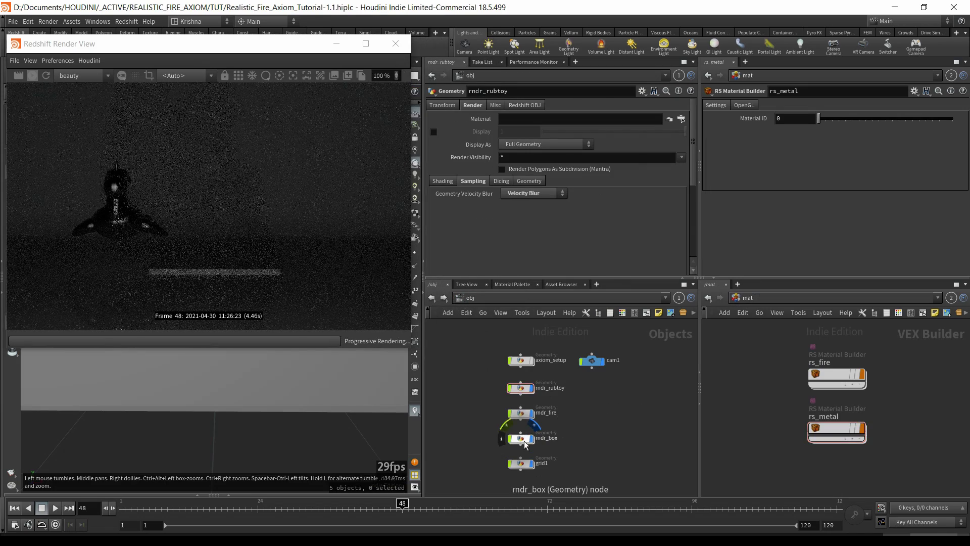
# - Copy the Material node from rndr_rubtoy into rndr_box after its object_merge1, and return to the object level
pyautogui.doubleClick(521, 389)
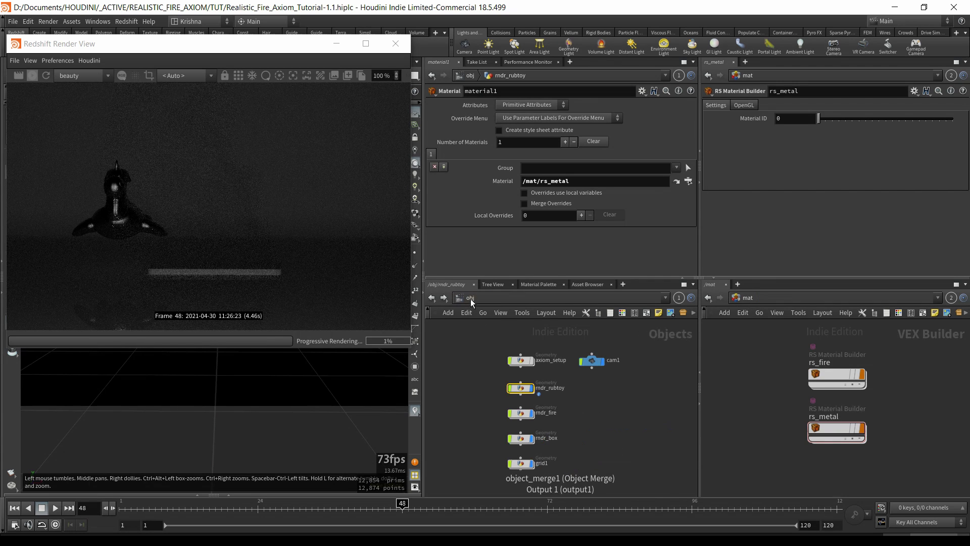
pyautogui.press('u')
pyautogui.doubleClick(523, 438)
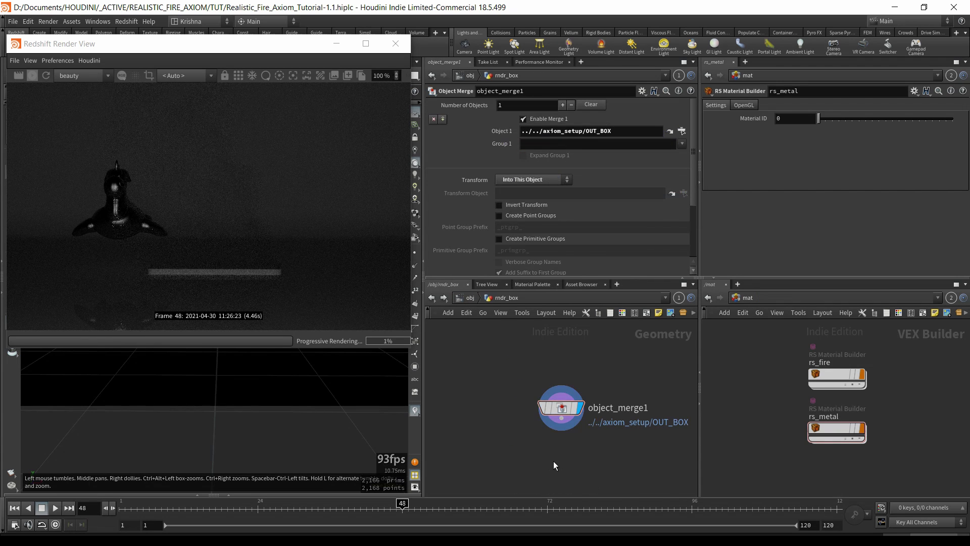
pyautogui.moveTo(553, 462); pyautogui.dragTo(561, 459)
pyautogui.click(470, 301)
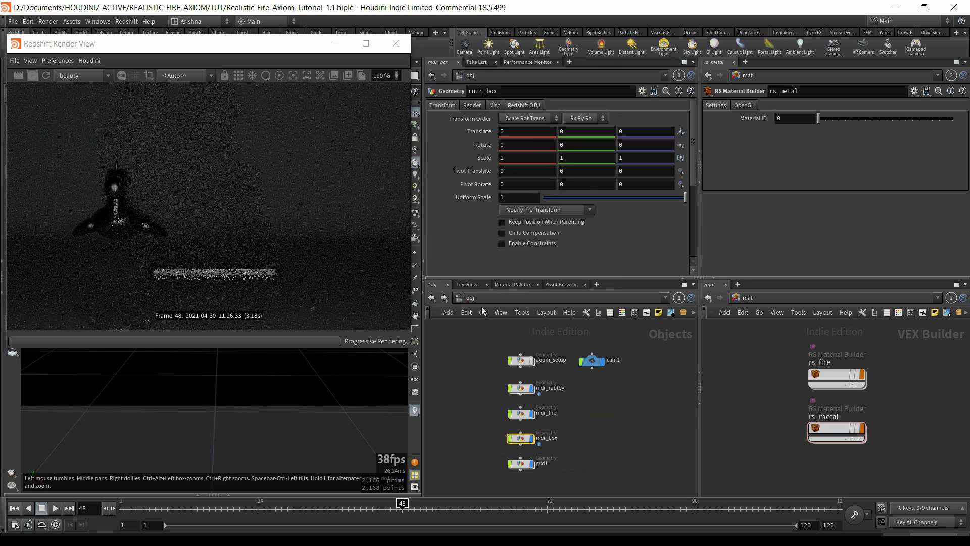
# - Paste the rs_metal Material node into grid1, connect it after convert1 and return to the object level
pyautogui.doubleClick(523, 464)
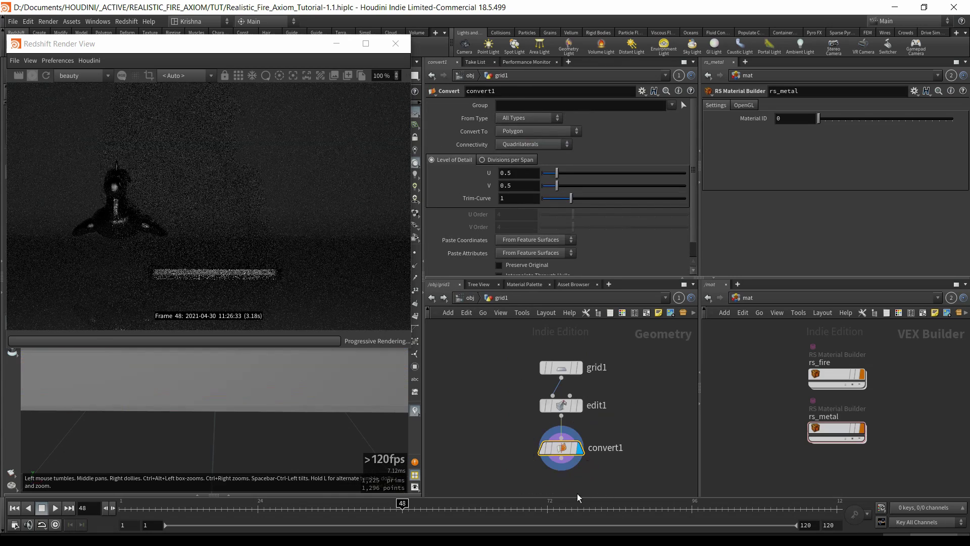
pyautogui.hotkey('ctrl', 'v')
pyautogui.moveTo(614, 492); pyautogui.dragTo(561, 480)
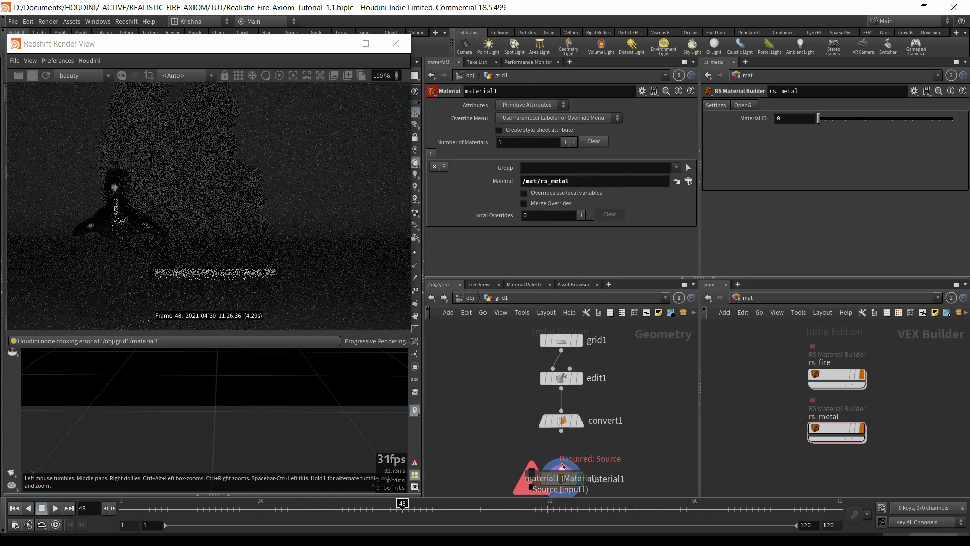
pyautogui.click(562, 467)
pyautogui.click(561, 431)
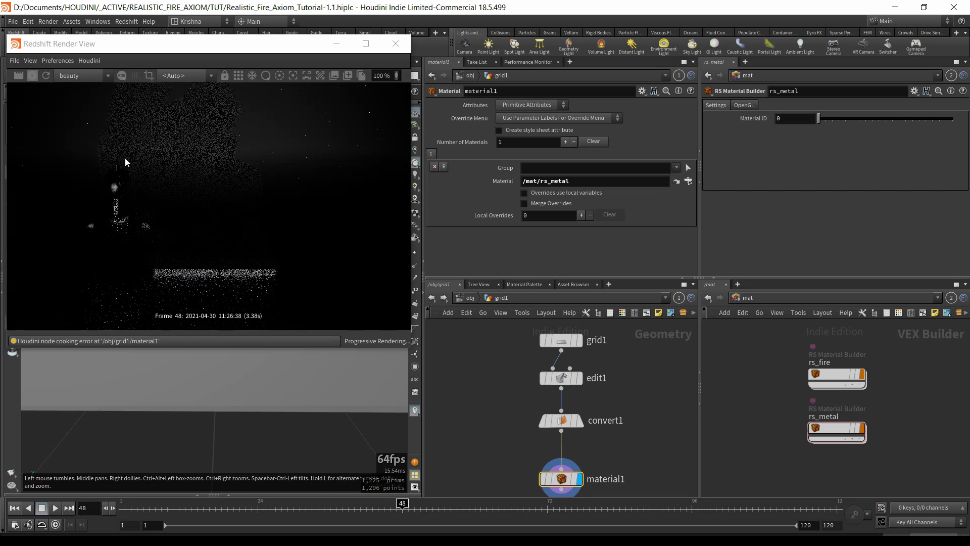
pyautogui.click(469, 298)
pyautogui.click(615, 439)
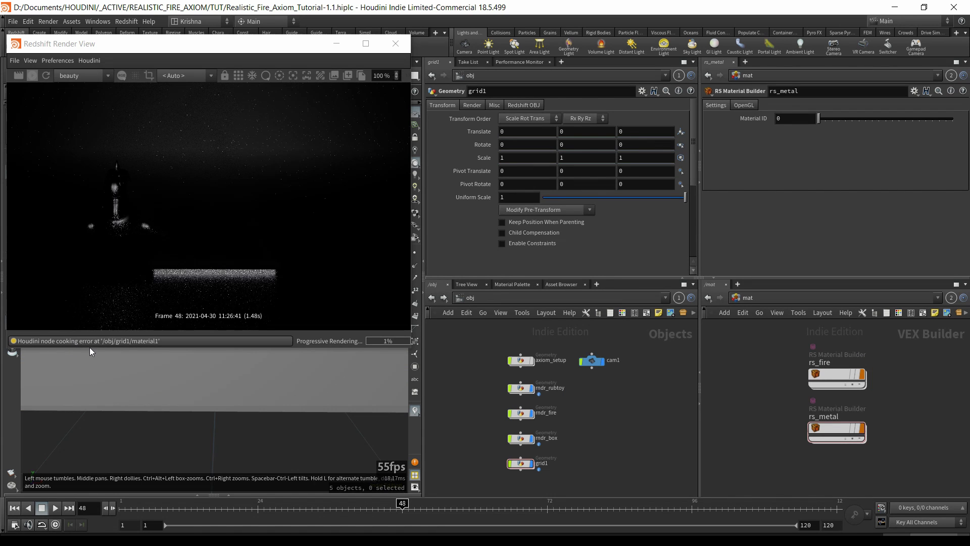
# - Lay out the nodes inside grid1 evenly and return to the object level
pyautogui.doubleClick(520, 462)
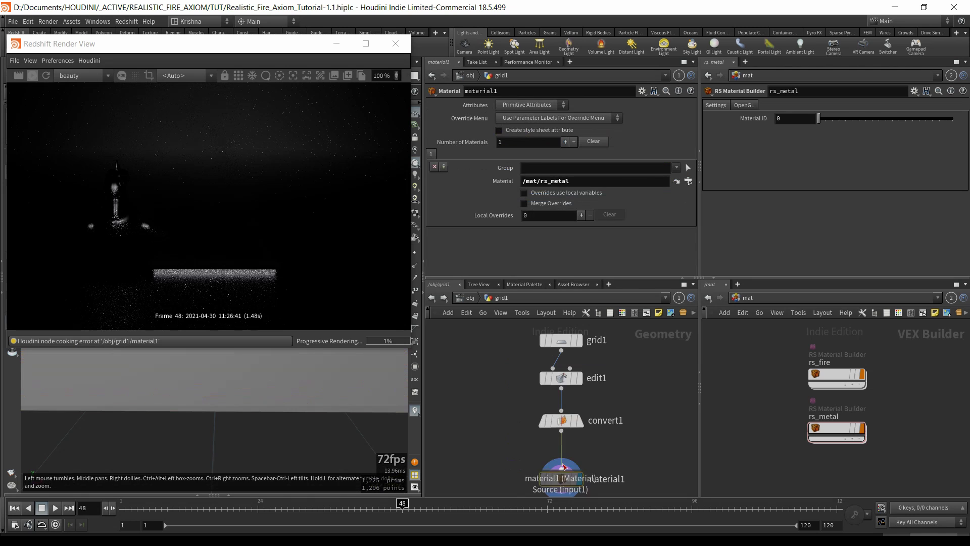
pyautogui.press('l')
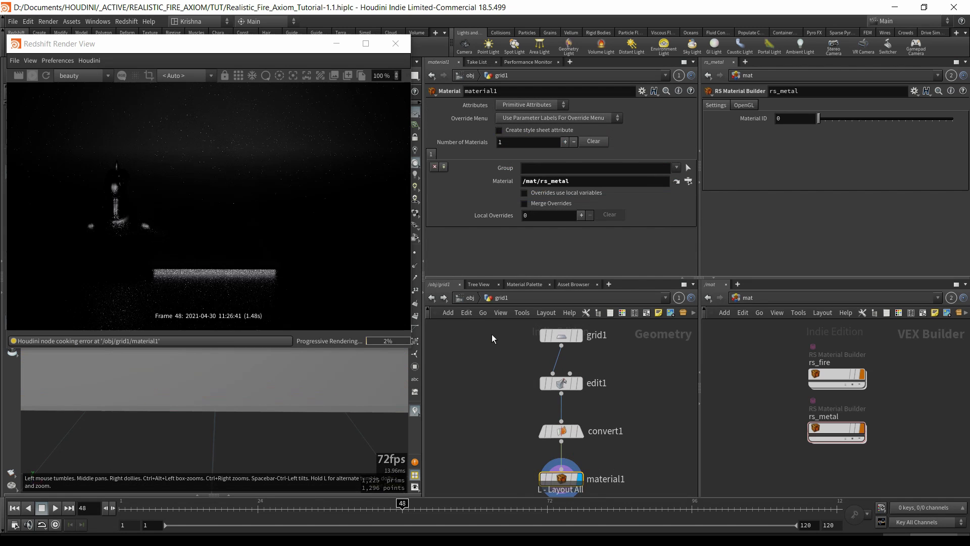
pyautogui.click(467, 301)
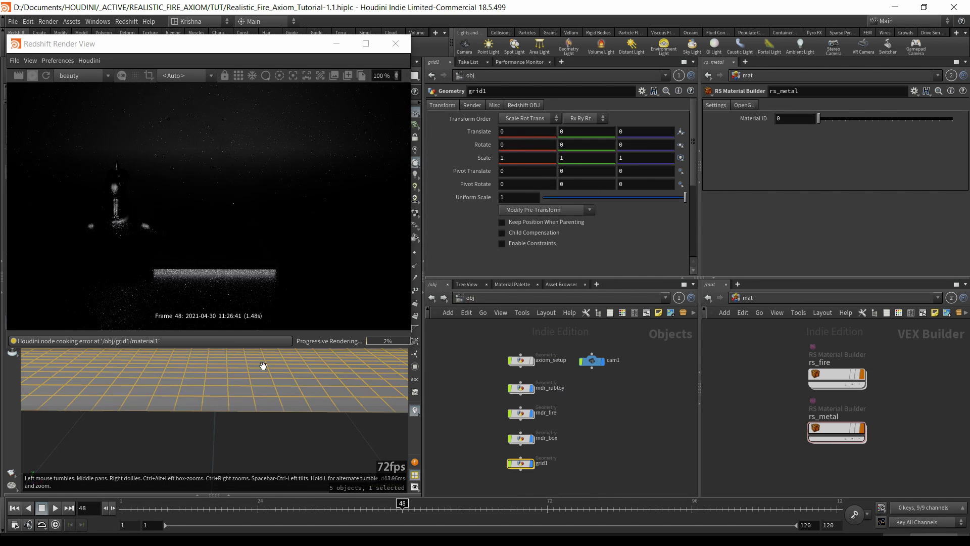
# - Inside rs_fire, delete the default Material1 node and place an RS Volume node in its place
pyautogui.click(611, 450)
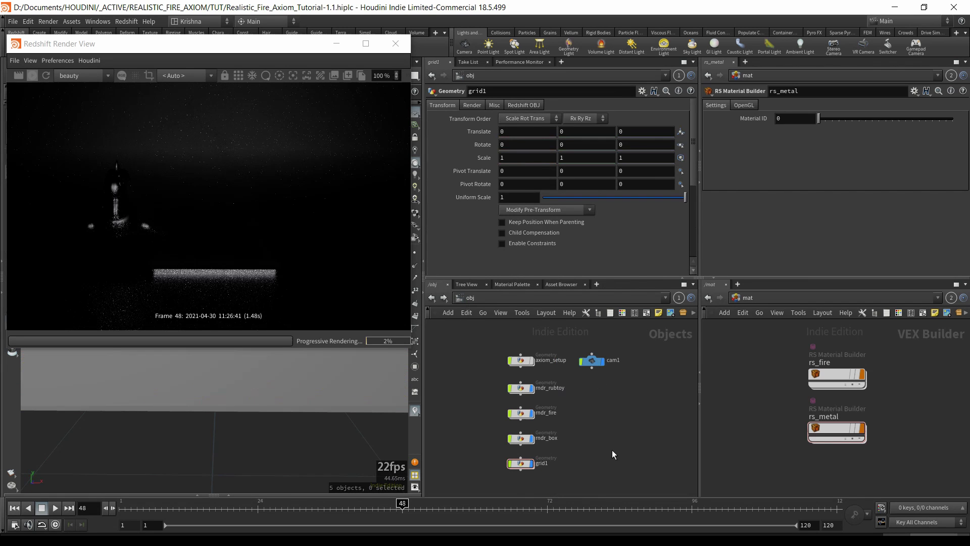
pyautogui.doubleClick(823, 377)
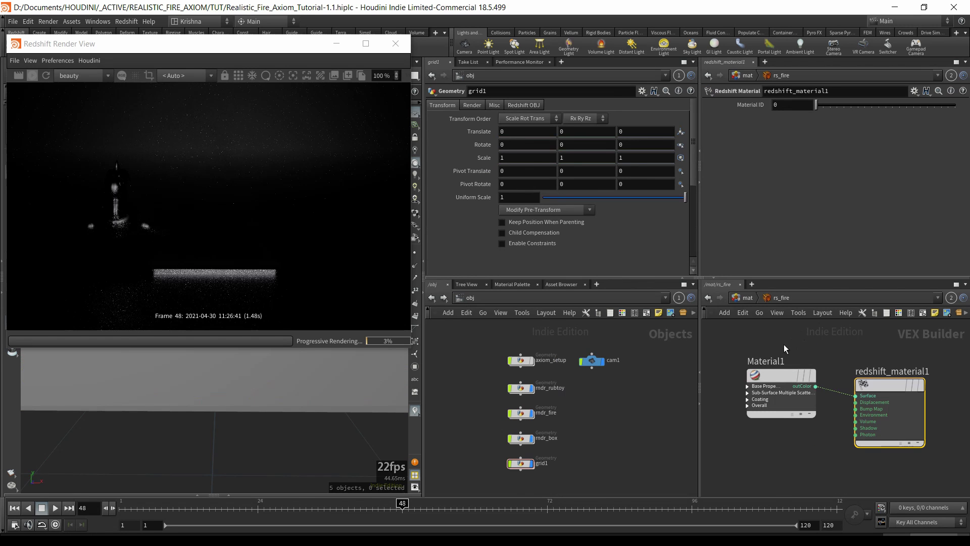
pyautogui.click(784, 375)
pyautogui.press('Delete')
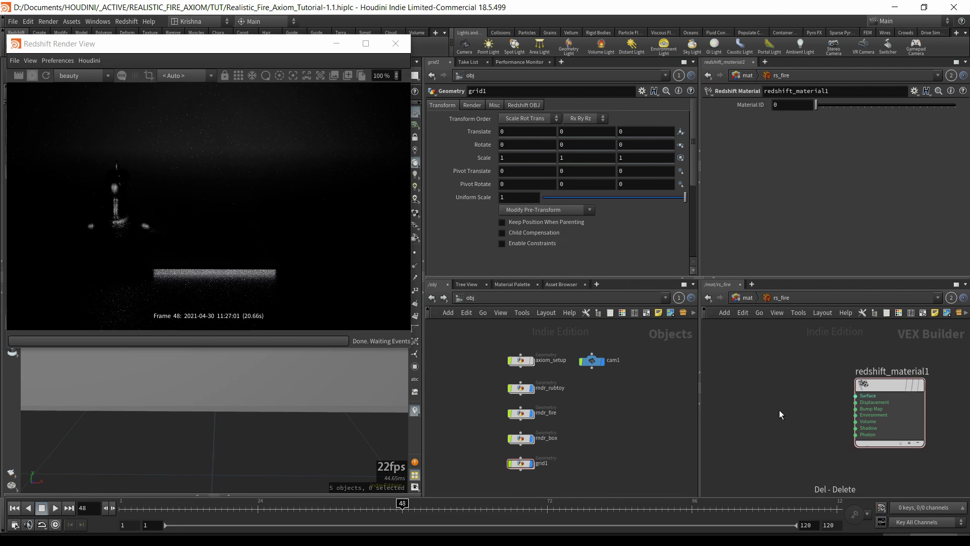
pyautogui.press('Tab')
pyautogui.write('rs vol')
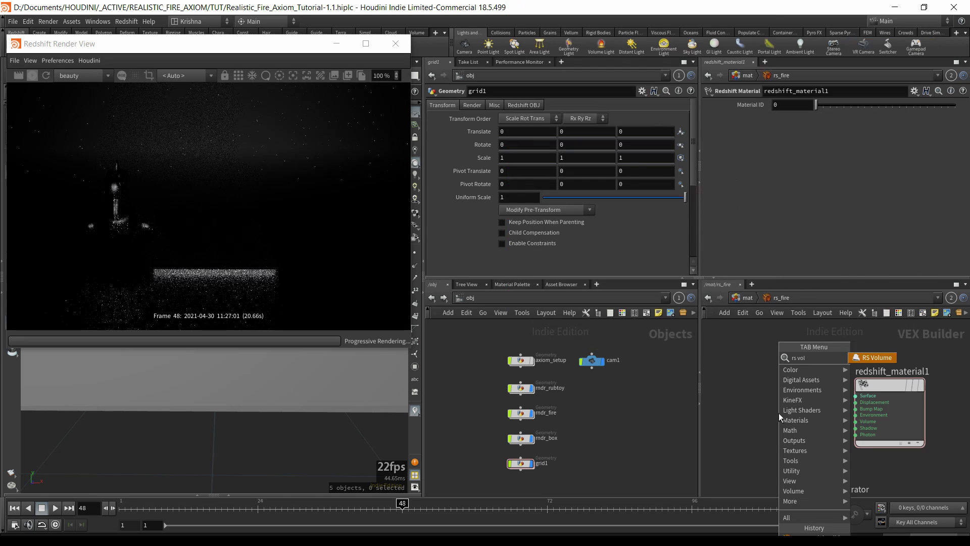
pyautogui.press('Return')
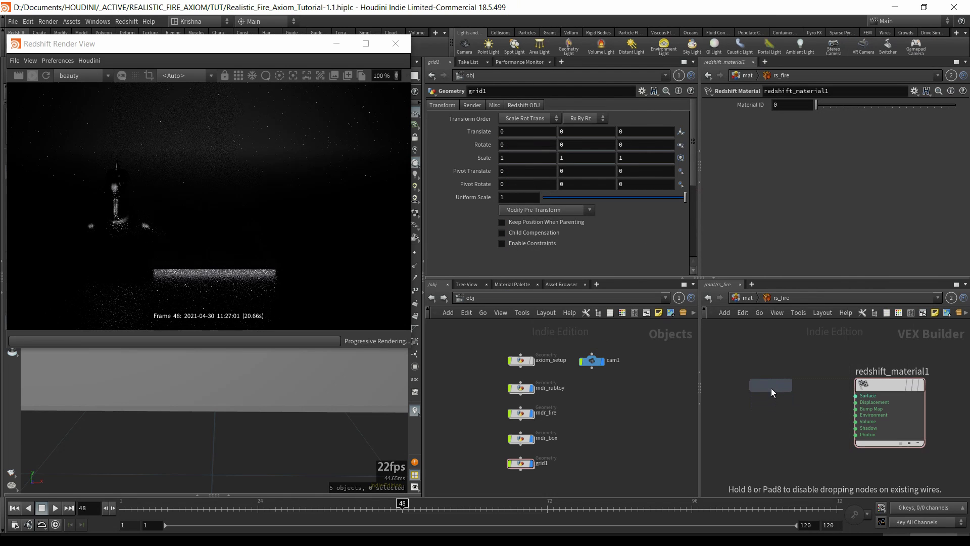
pyautogui.click(771, 388)
# - Inspect the volume fields on material1 in rndr_fire and connect Volume1's outColor to the Volume input of redshift_material1
pyautogui.doubleClick(520, 412)
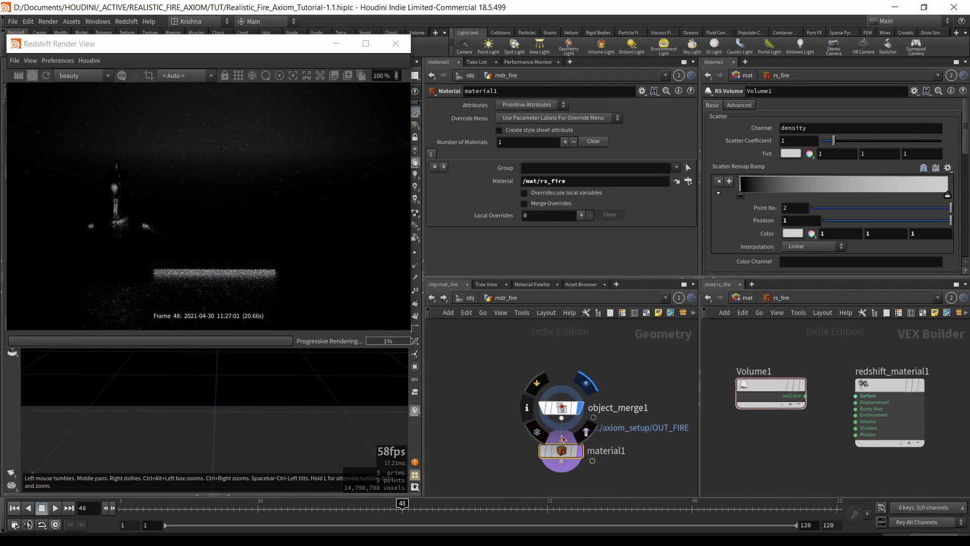
pyautogui.click(528, 450)
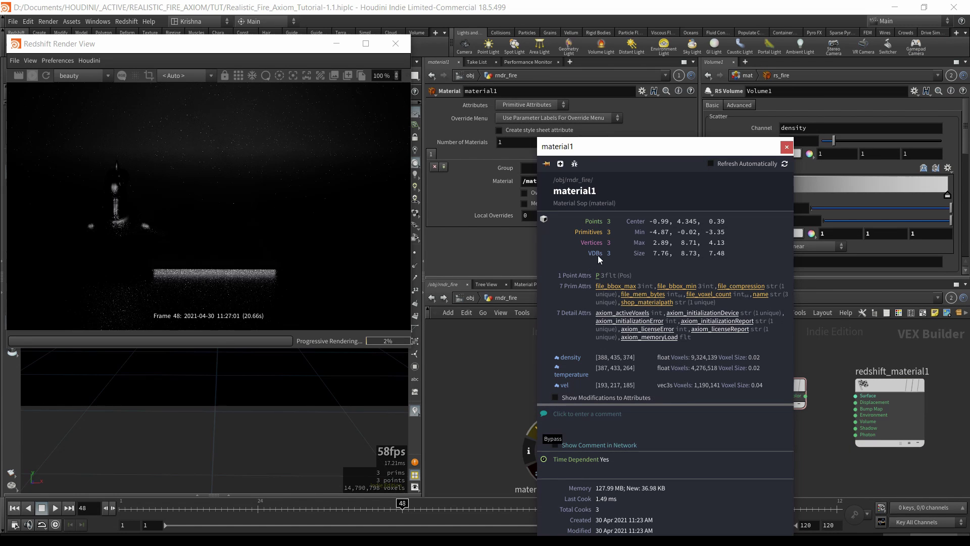
pyautogui.click(489, 373)
pyautogui.click(466, 296)
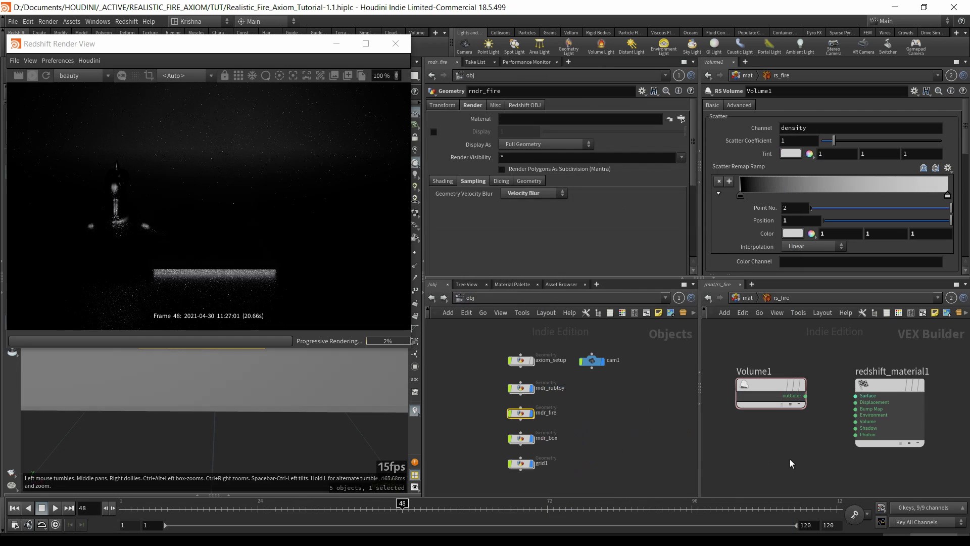
pyautogui.click(805, 395)
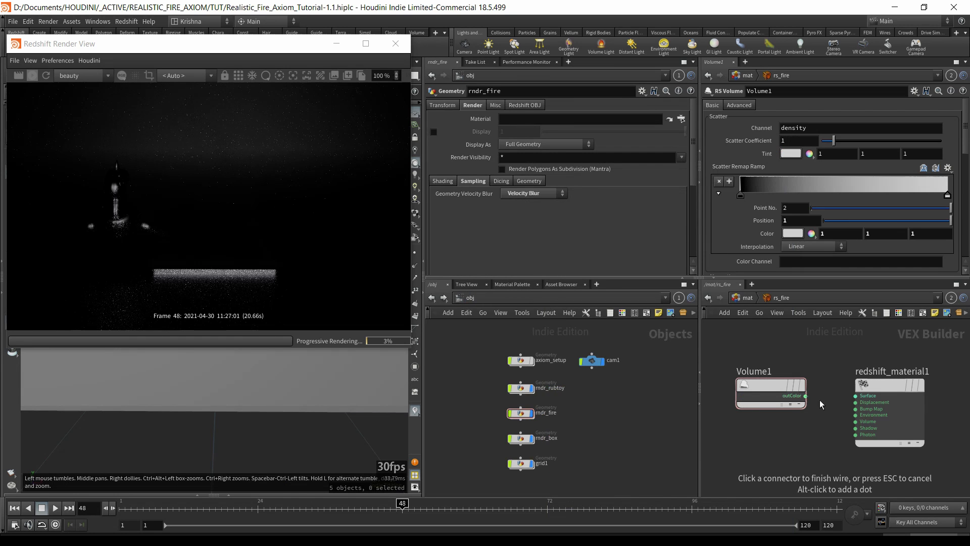
pyautogui.click(854, 421)
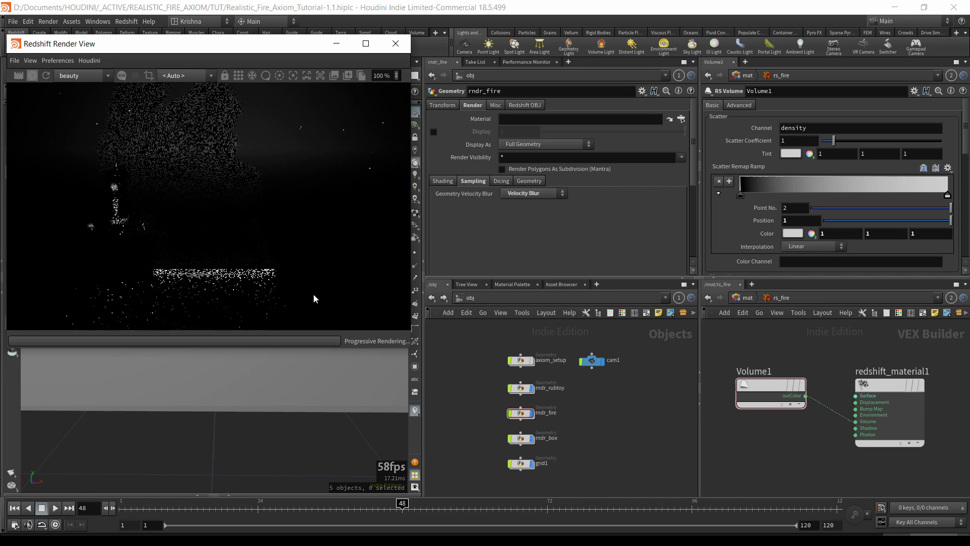
# - Set the Emission channel of Volume1 to temperature and restart the Redshift render
pyautogui.click(781, 390)
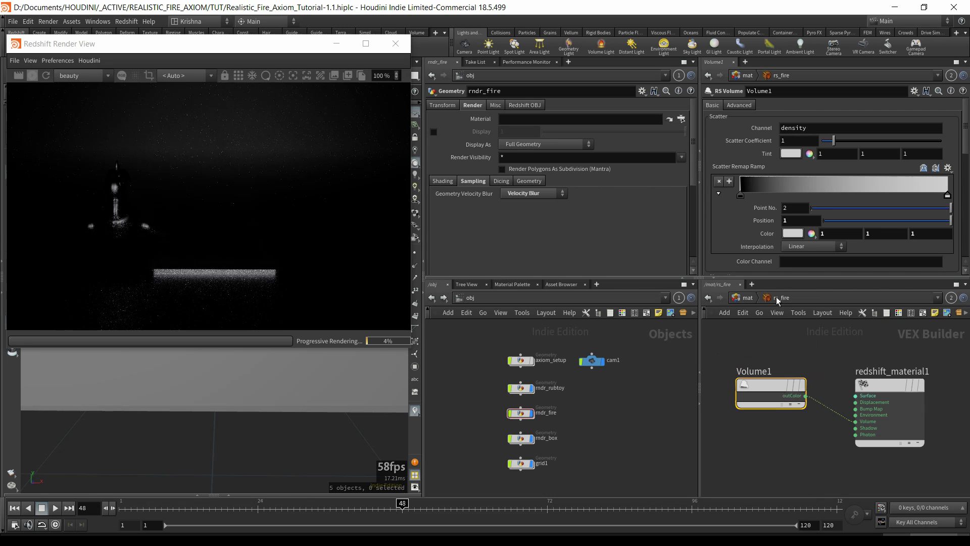
pyautogui.scroll(-2, 746, 226)
pyautogui.scroll(-3, 754, 231)
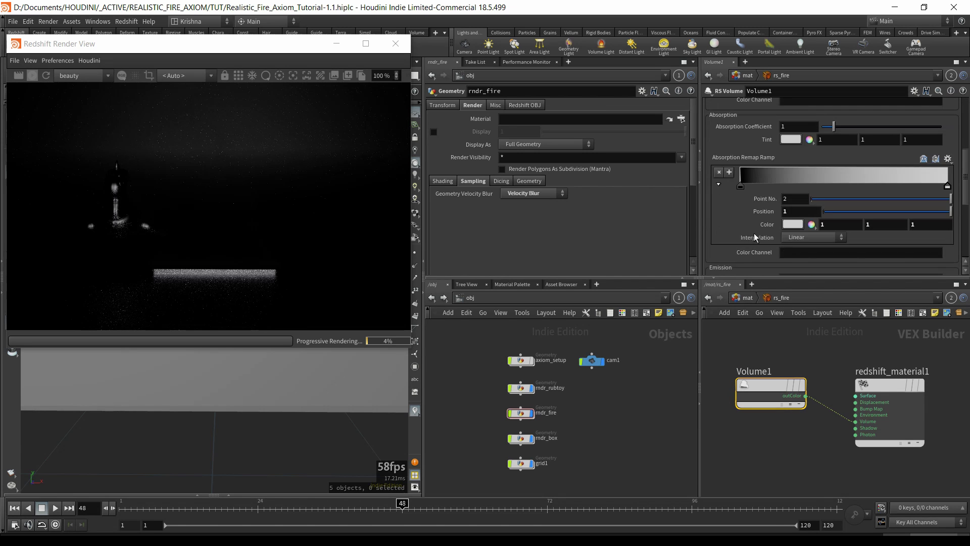
pyautogui.scroll(-10, 749, 223)
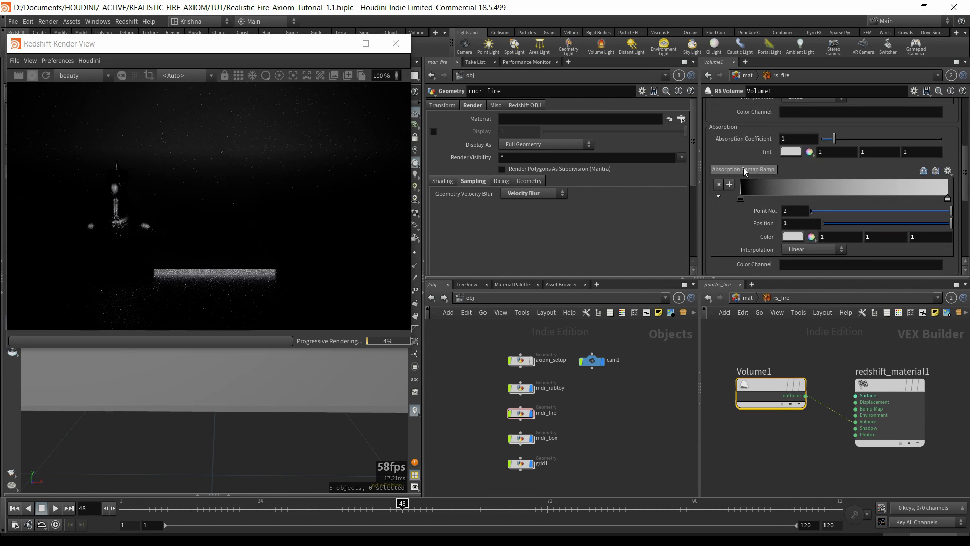
pyautogui.scroll(-3, 743, 181)
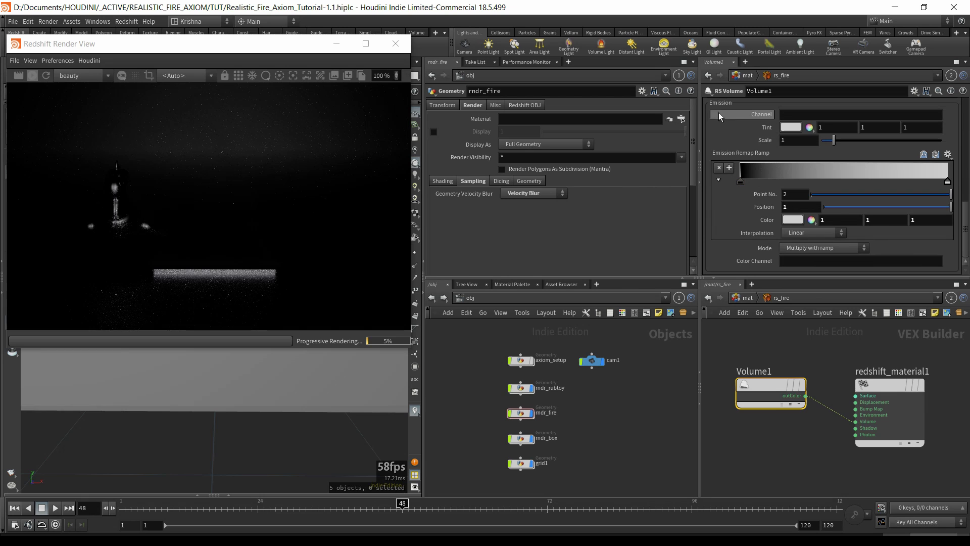
pyautogui.click(819, 115)
pyautogui.write('t')
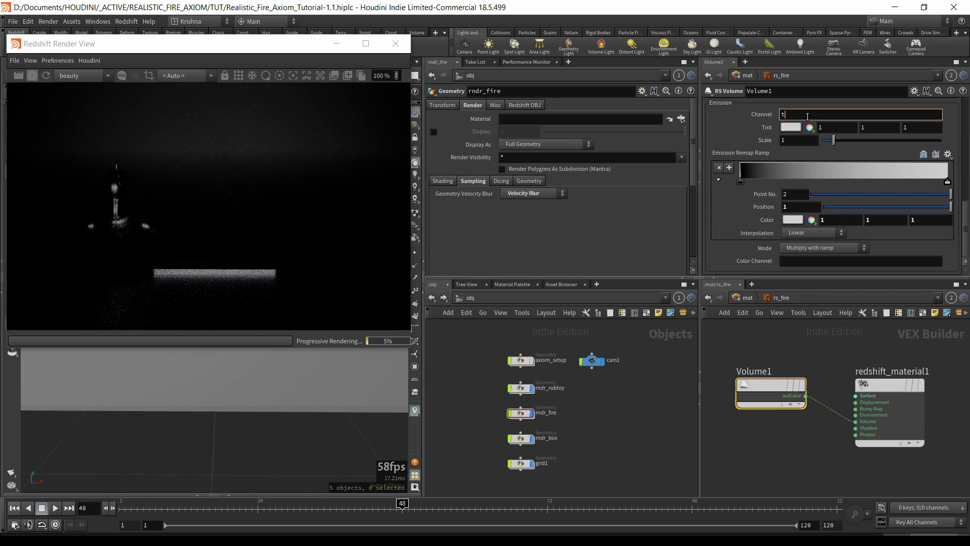
pyautogui.write('emperature')
pyautogui.press('Return')
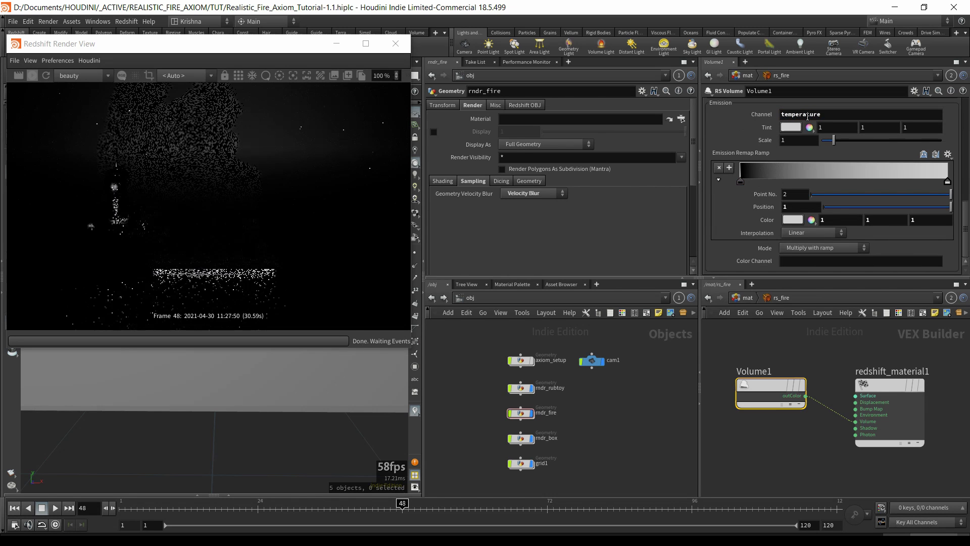
pyautogui.click(48, 78)
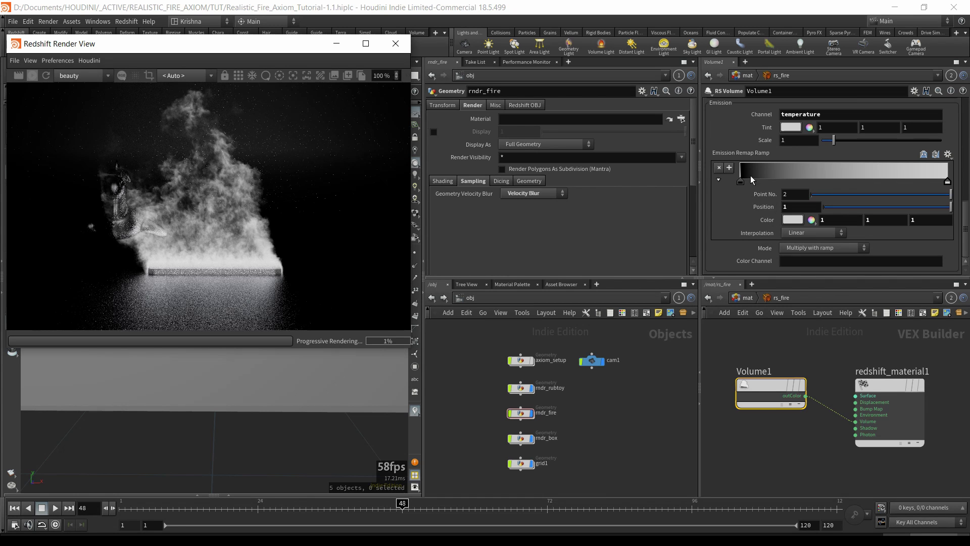
# - Go into axiom_setup and select the pyrobakevolume1 node to show its fire color settings
pyautogui.doubleClick(526, 392)
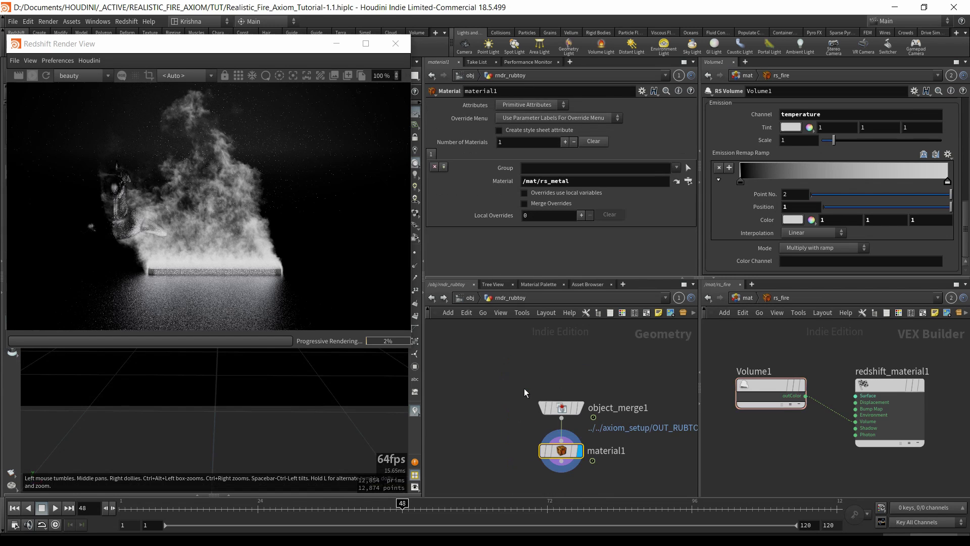
pyautogui.click(473, 301)
pyautogui.doubleClick(521, 361)
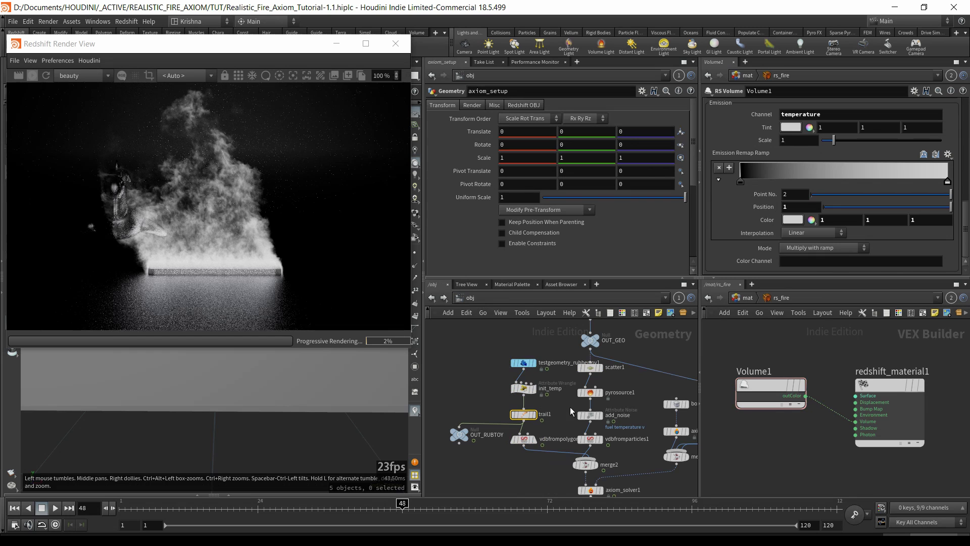
pyautogui.scroll(-5, 570, 407)
pyautogui.scroll(4, 599, 463)
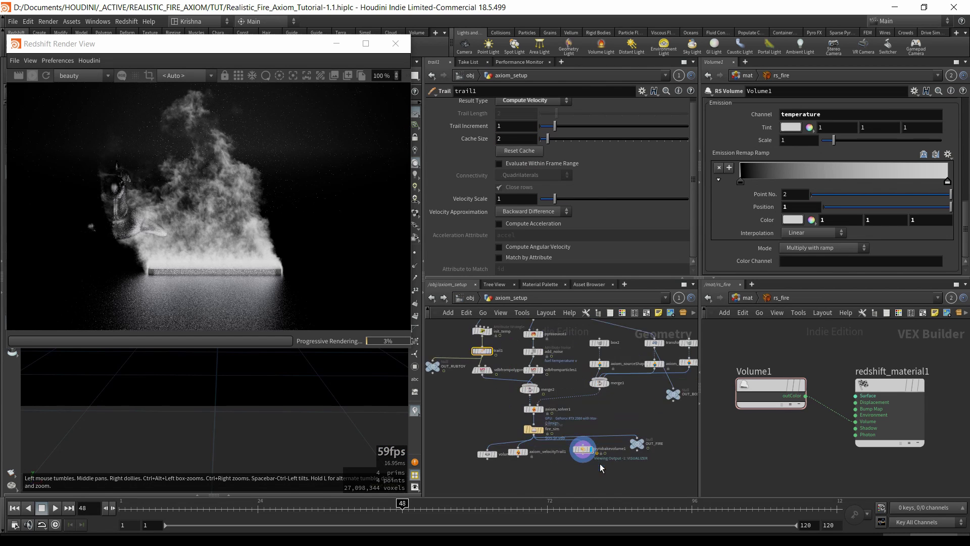
pyautogui.scroll(2, 599, 463)
pyautogui.click(574, 444)
pyautogui.scroll(-2, 493, 232)
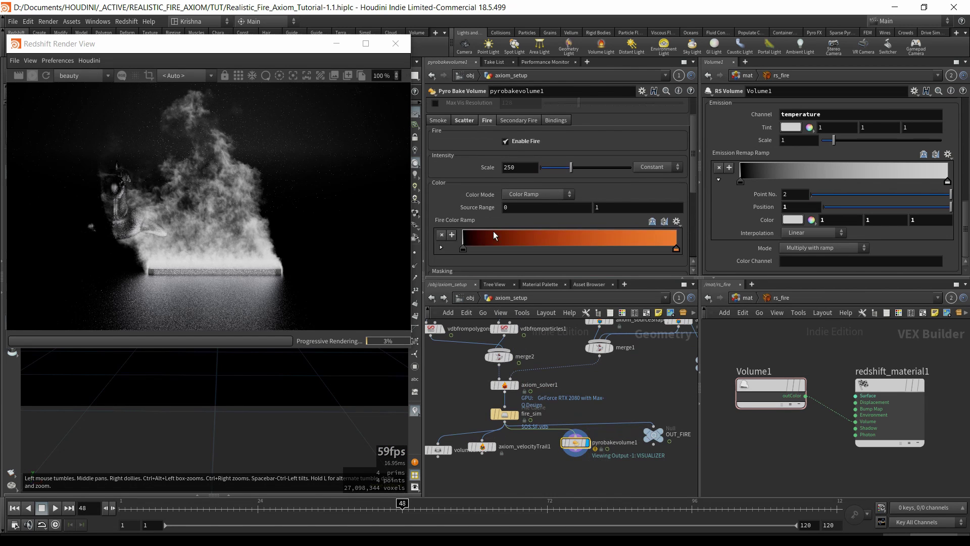
# - Copy the Fire Color Ramp parameter of pyrobakevolume1
pyautogui.scroll(-2, 493, 231)
pyautogui.rightClick(461, 171)
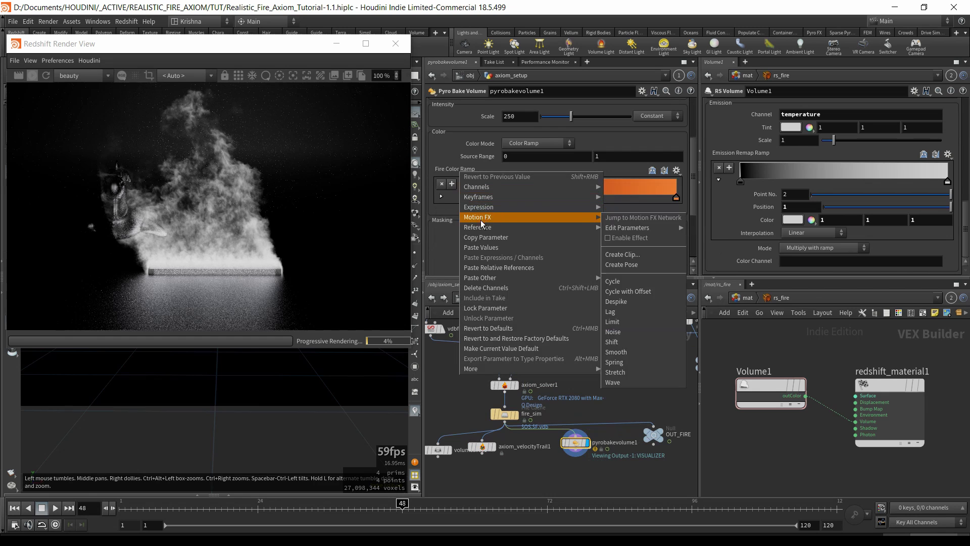
pyautogui.click(479, 235)
# - Copy pyrobakevolume1's Scatter Color Ramp, paste its values into Volume1's Emission Remap Ramp and return to the object level
pyautogui.scroll(4, 470, 233)
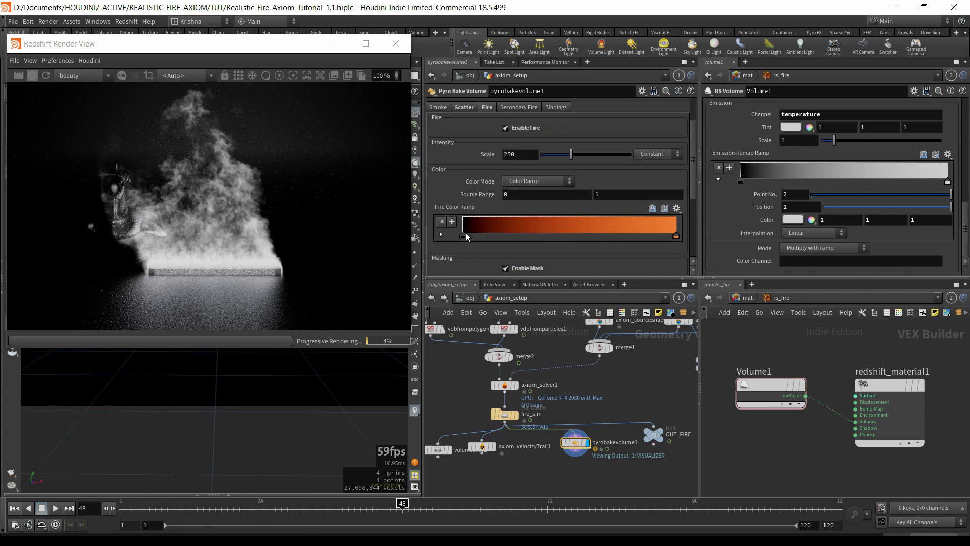
pyautogui.click(462, 159)
pyautogui.scroll(-4, 463, 174)
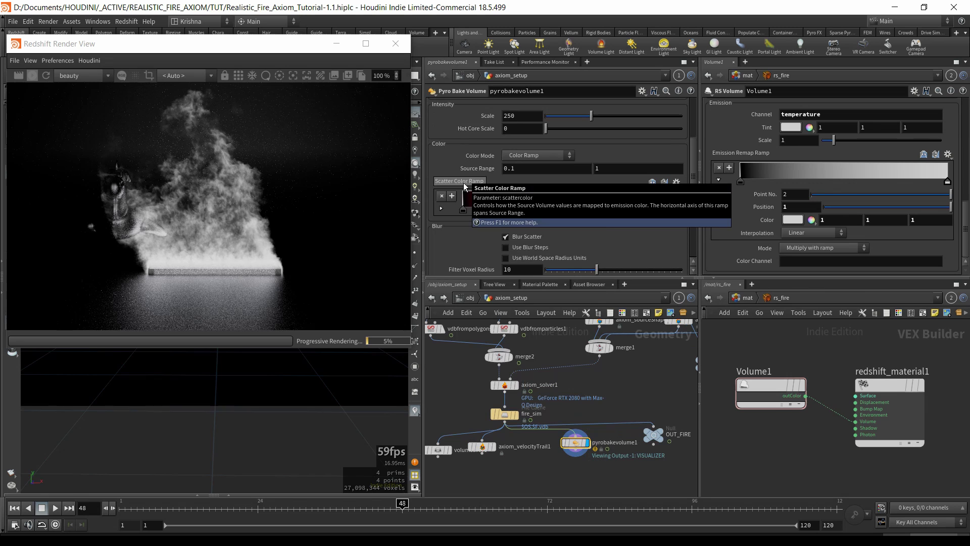
pyautogui.rightClick(462, 182)
pyautogui.click(495, 249)
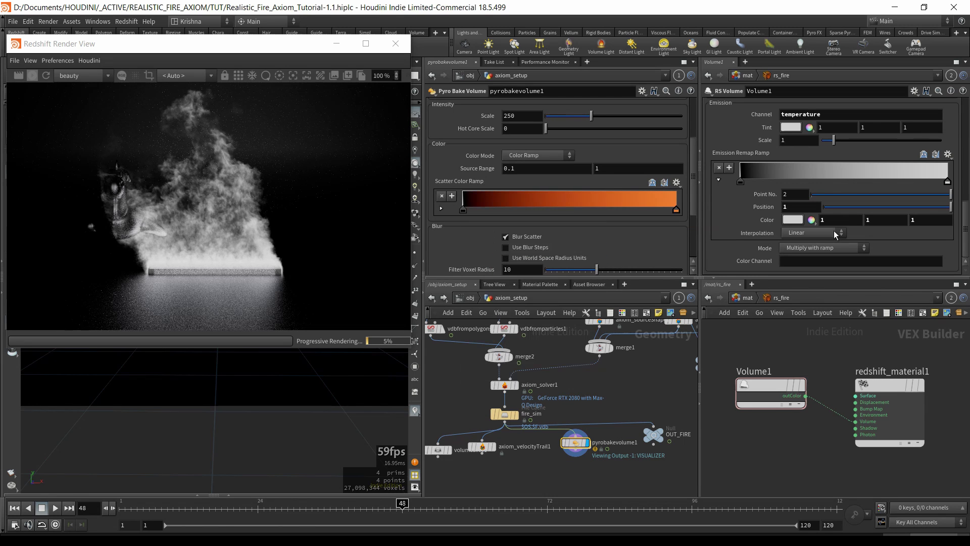
pyautogui.rightClick(737, 154)
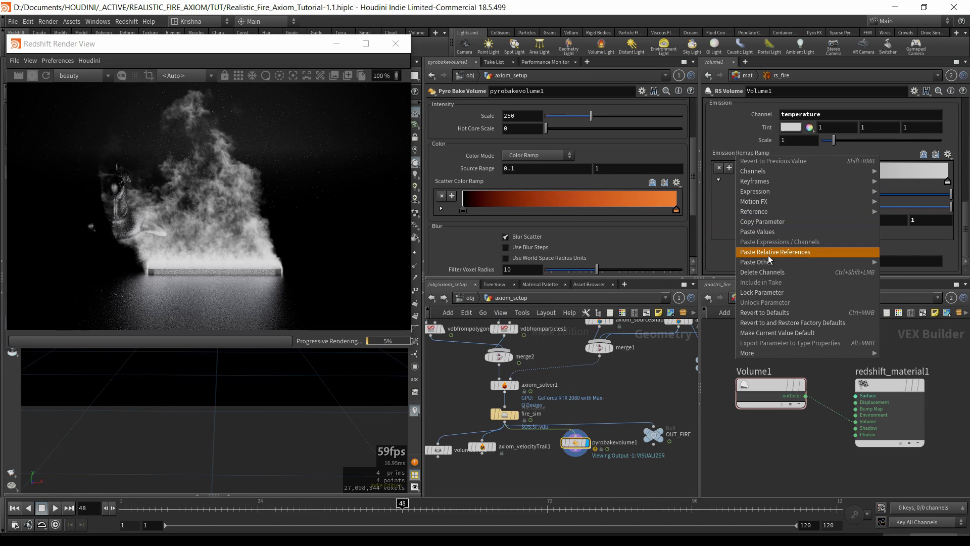
pyautogui.click(767, 232)
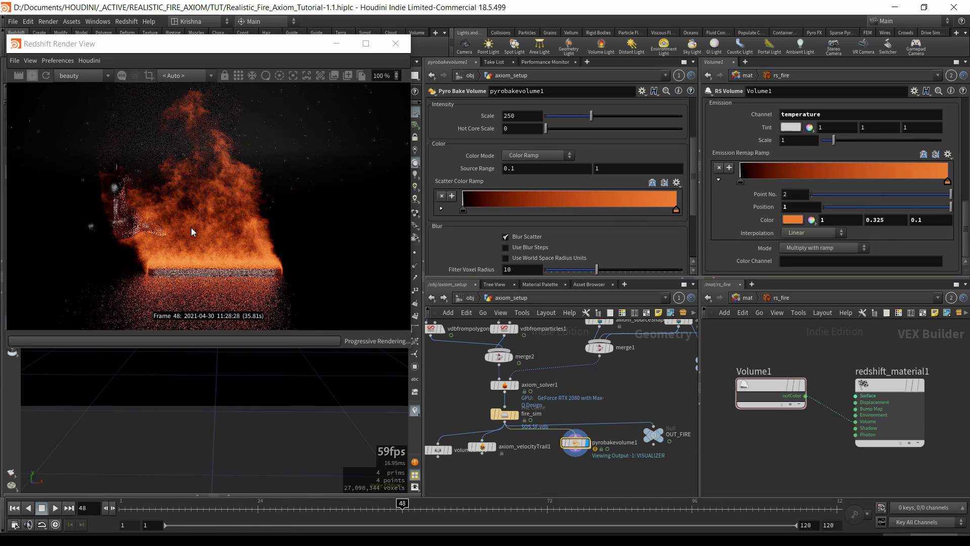
pyautogui.click(471, 298)
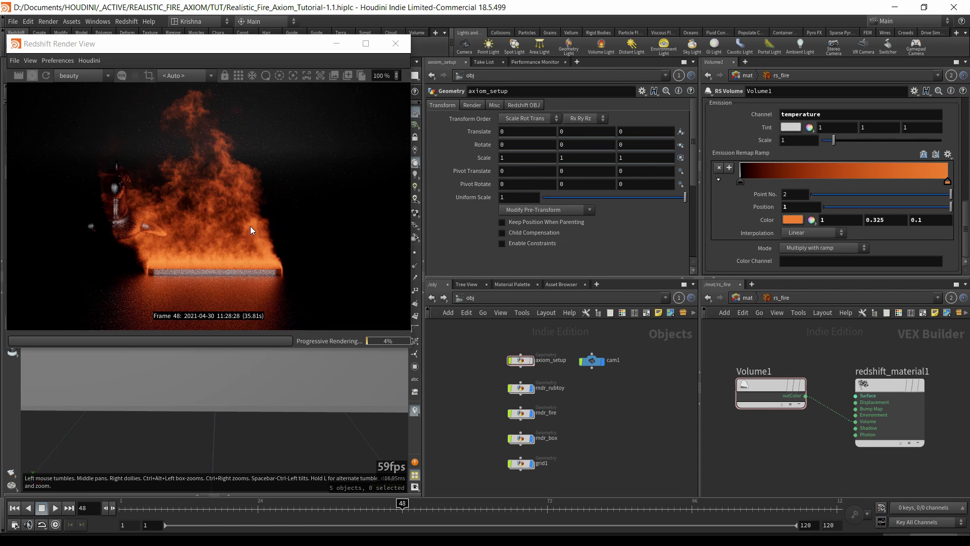
# - Show the Redshift Render View's display settings and set the OCIO view transform to Rec.709 (ACES)
pyautogui.click(33, 61)
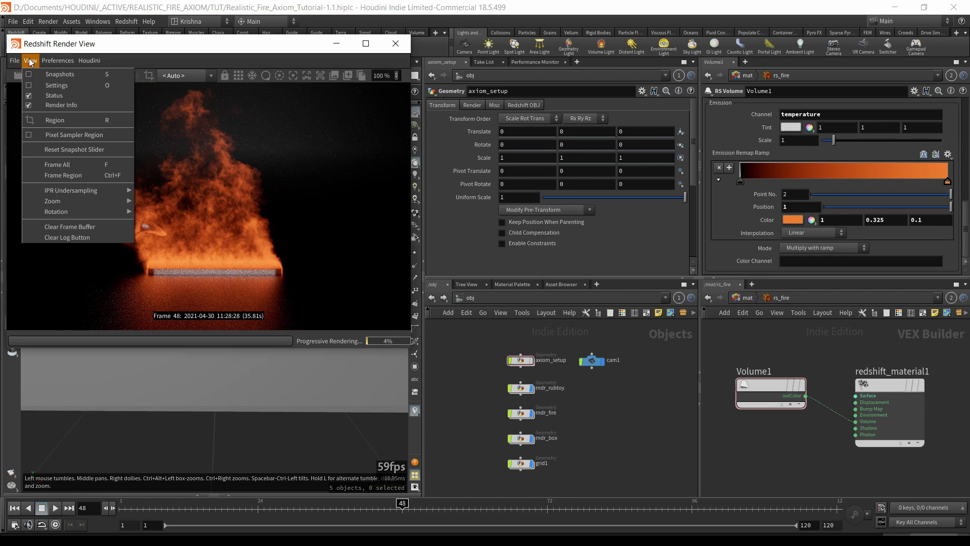
pyautogui.click(56, 86)
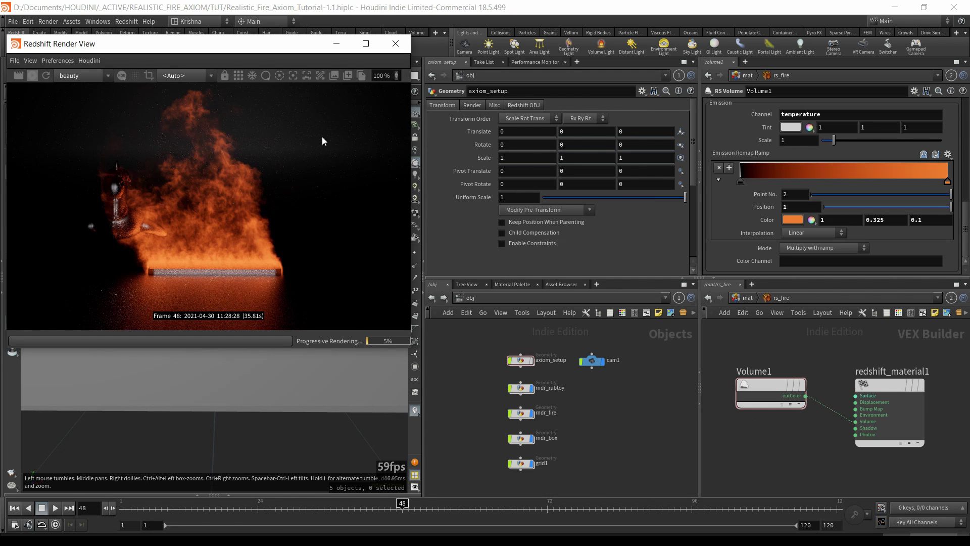
pyautogui.click(406, 76)
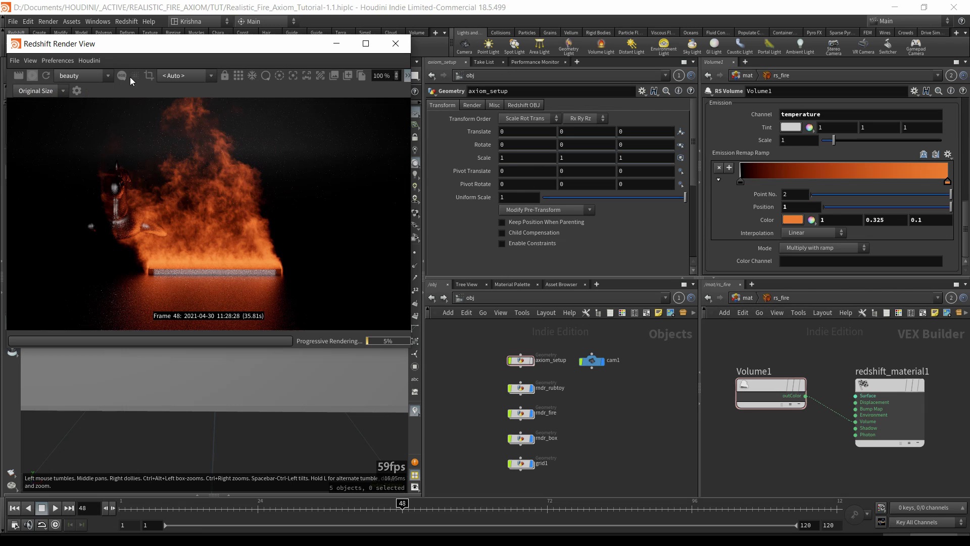
pyautogui.click(80, 87)
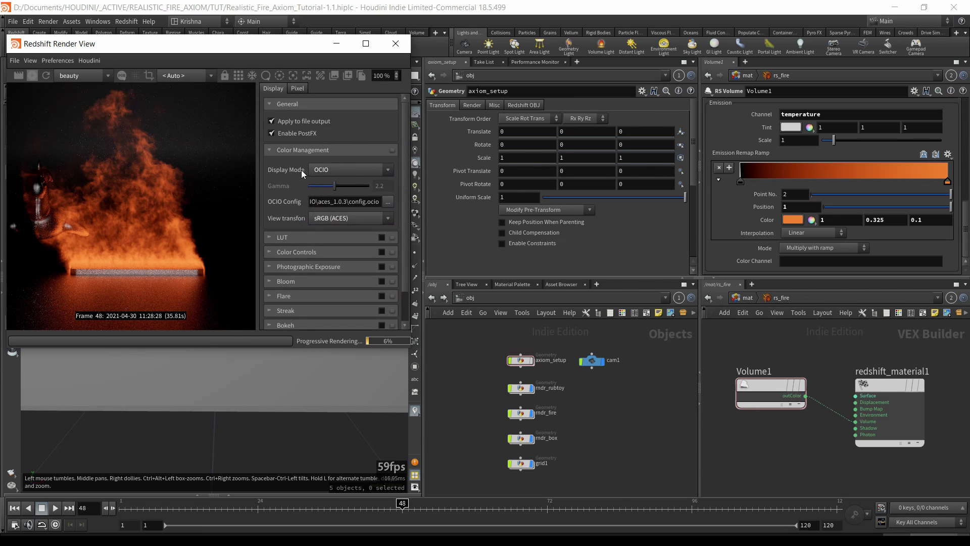
pyautogui.click(347, 221)
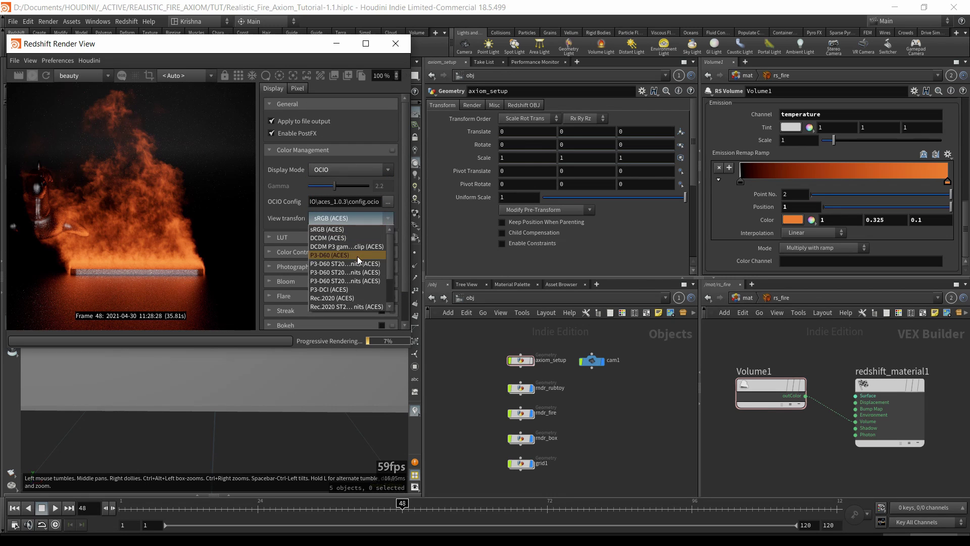
pyautogui.scroll(-2, 357, 260)
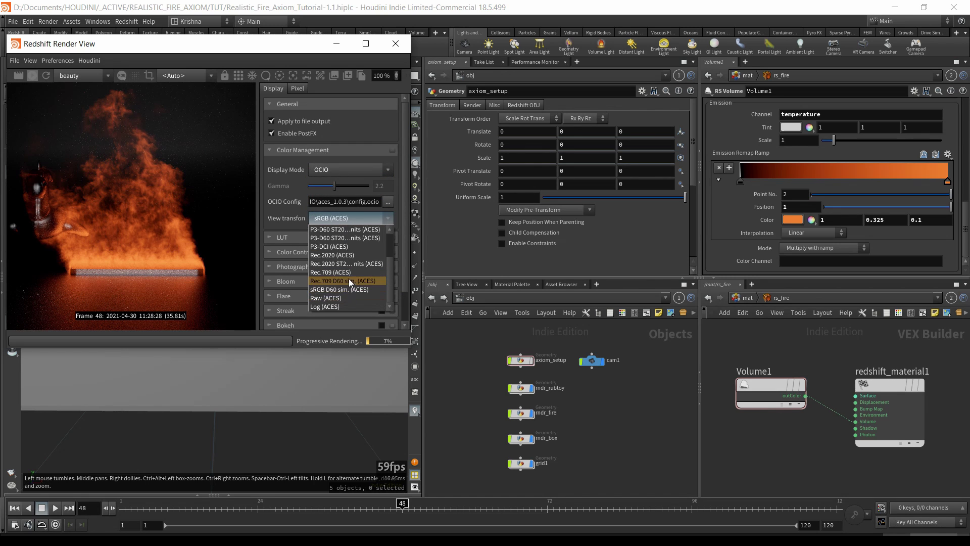
pyautogui.click(349, 272)
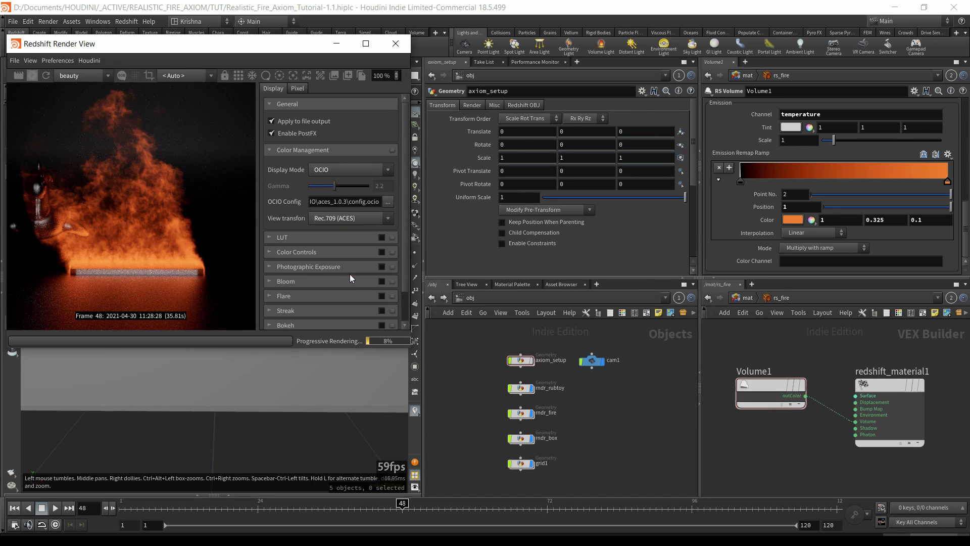
# - Try the Rec.2020 (ACES) view transform, settle on sRGB (ACES) and hide the render view's display settings
pyautogui.click(312, 221)
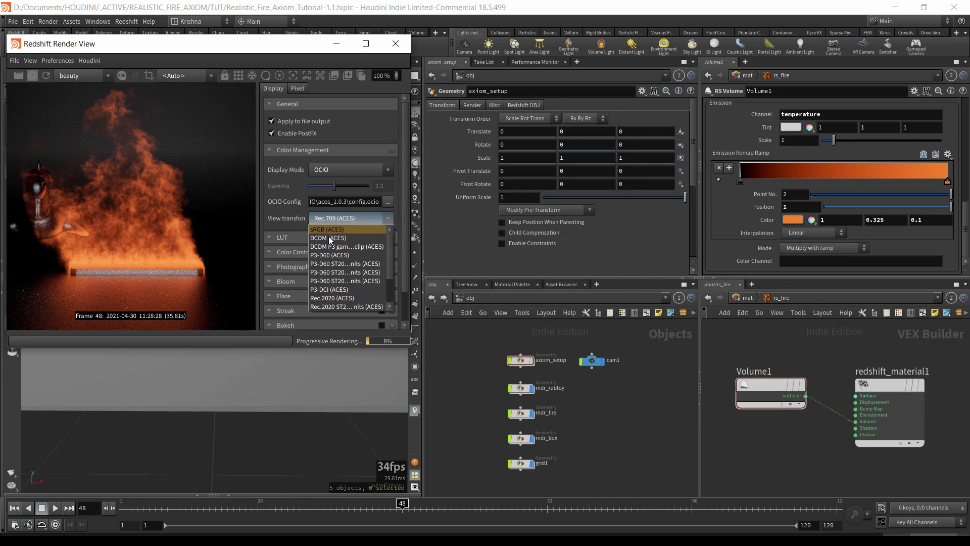
pyautogui.click(339, 296)
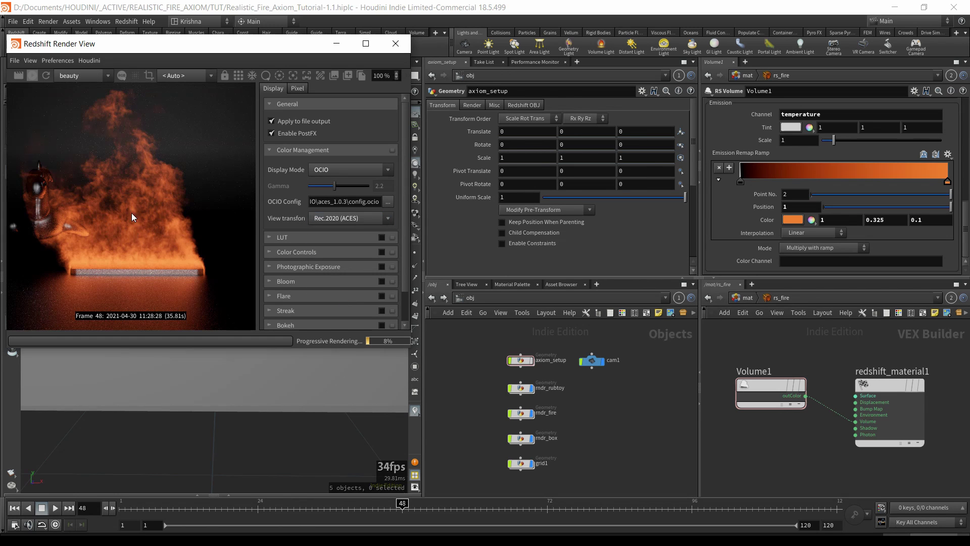
pyautogui.click(319, 219)
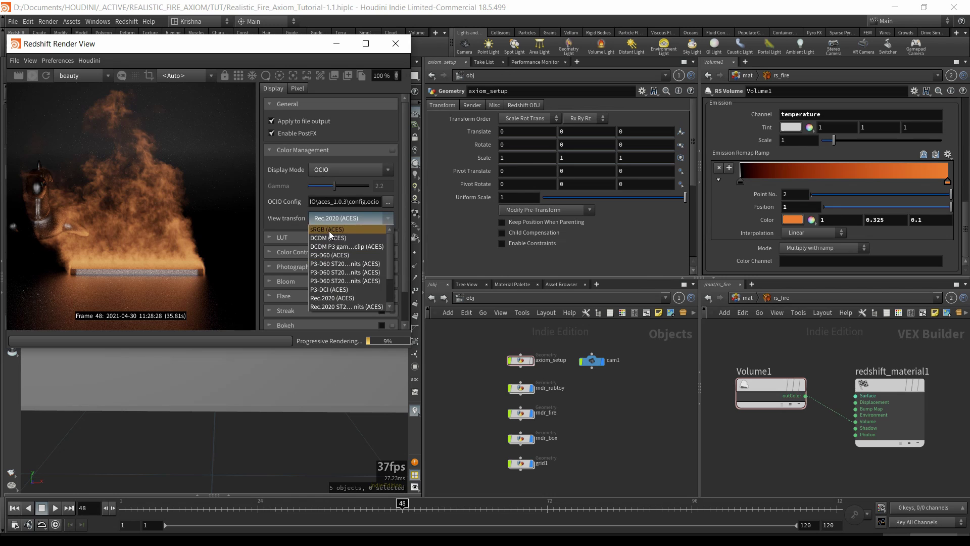
pyautogui.click(329, 231)
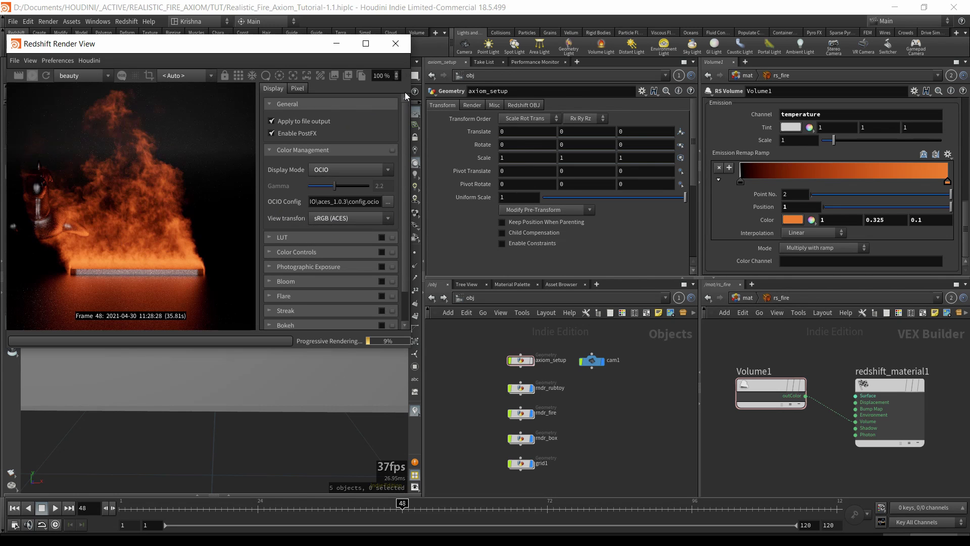
pyautogui.click(407, 75)
pyautogui.click(78, 91)
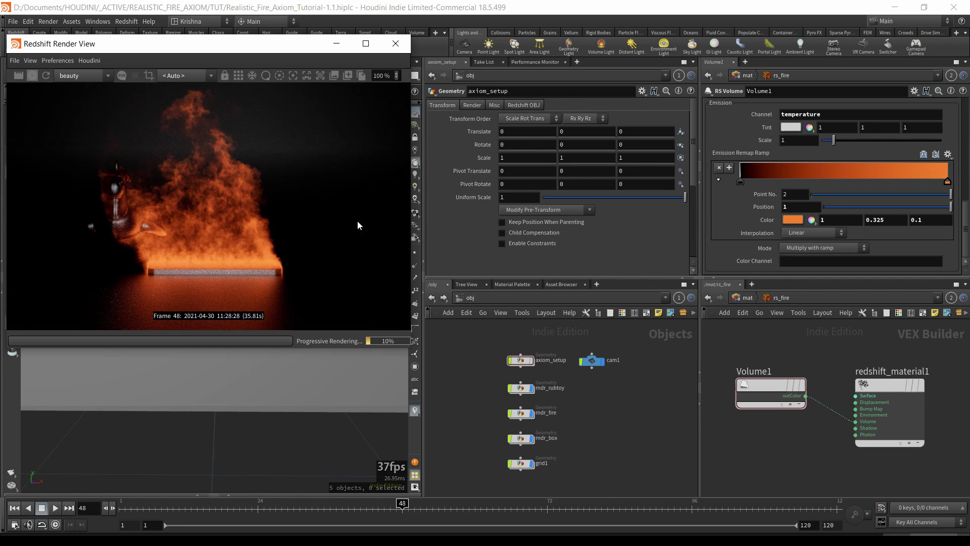
# - Select the Volume1 node and add a point at position 0.25 to its Emission Remap Ramp
pyautogui.click(773, 436)
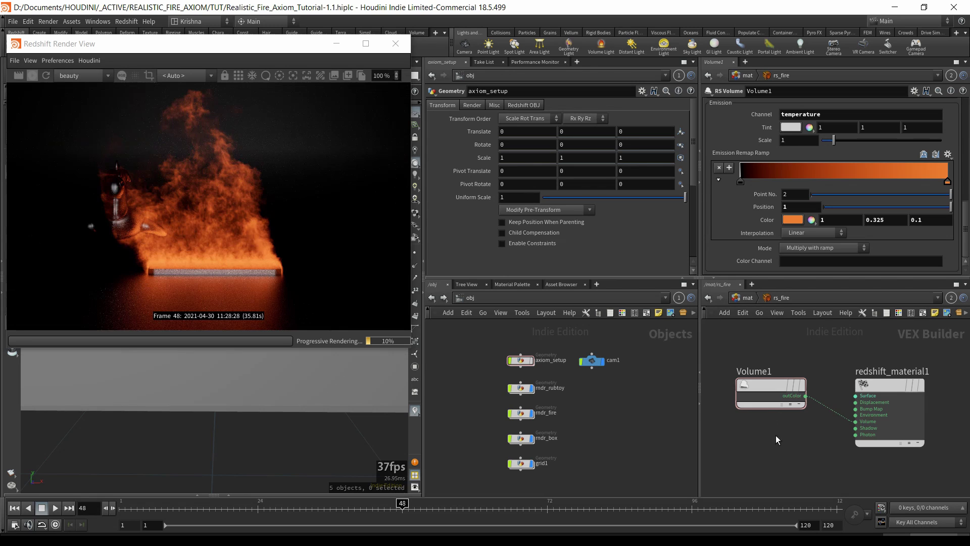
pyautogui.moveTo(785, 449); pyautogui.dragTo(767, 384)
pyautogui.click(738, 181)
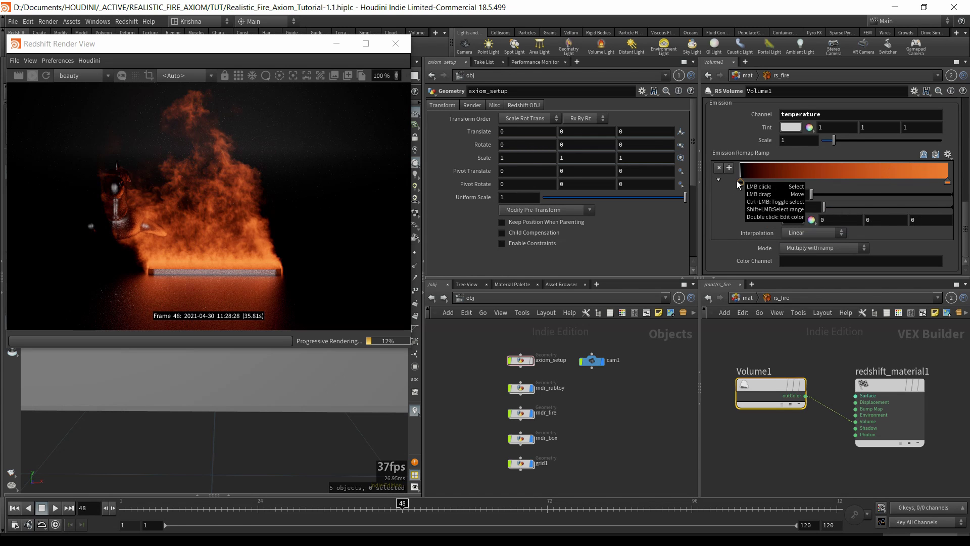
pyautogui.click(774, 178)
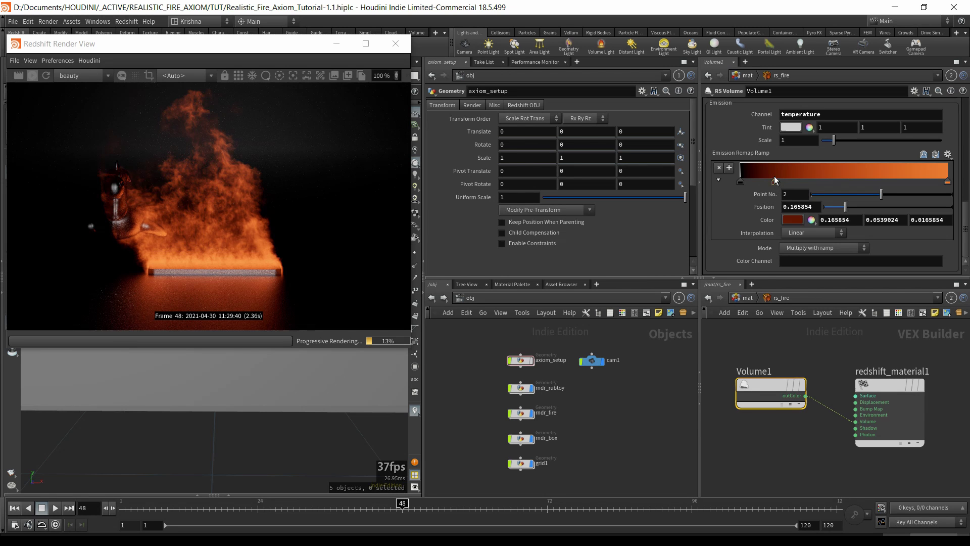
pyautogui.doubleClick(792, 206)
pyautogui.write('0.25')
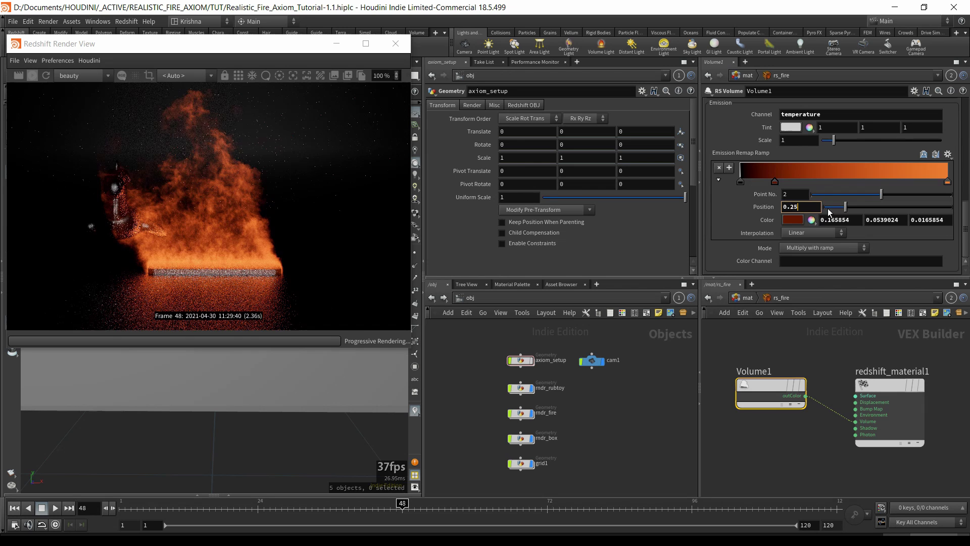
pyautogui.press('Return')
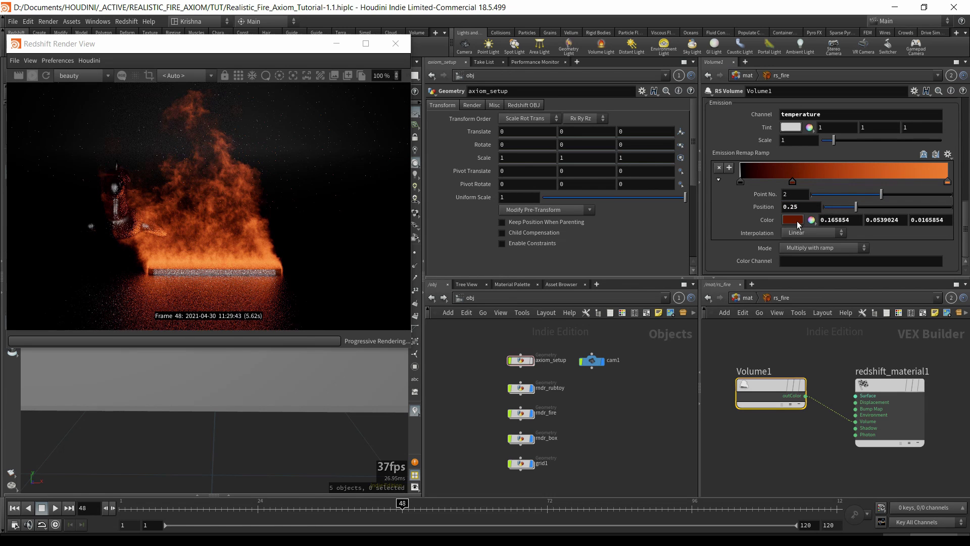
# - Brighten the color of the ramp point at 0.25 to a value of about 0.39 with the color editor
pyautogui.click(796, 220)
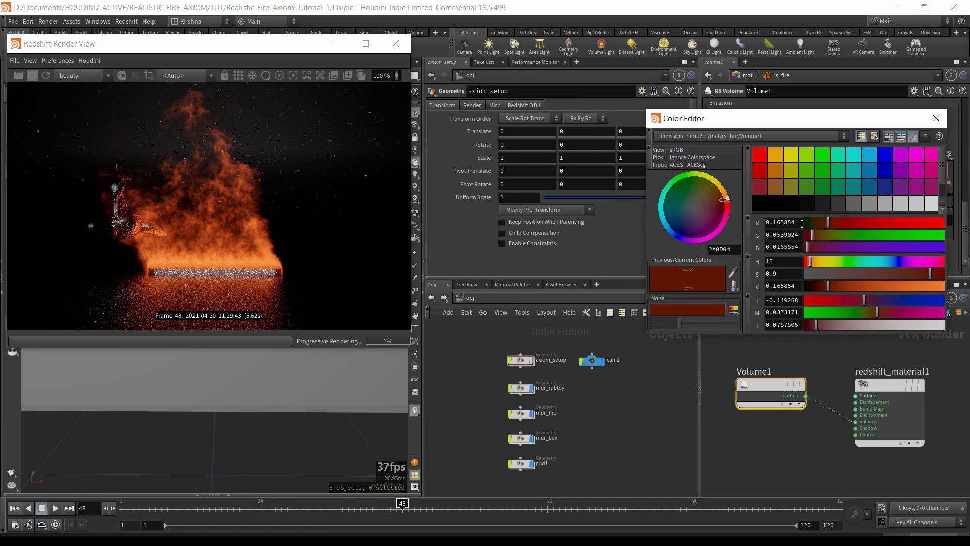
pyautogui.click(855, 281)
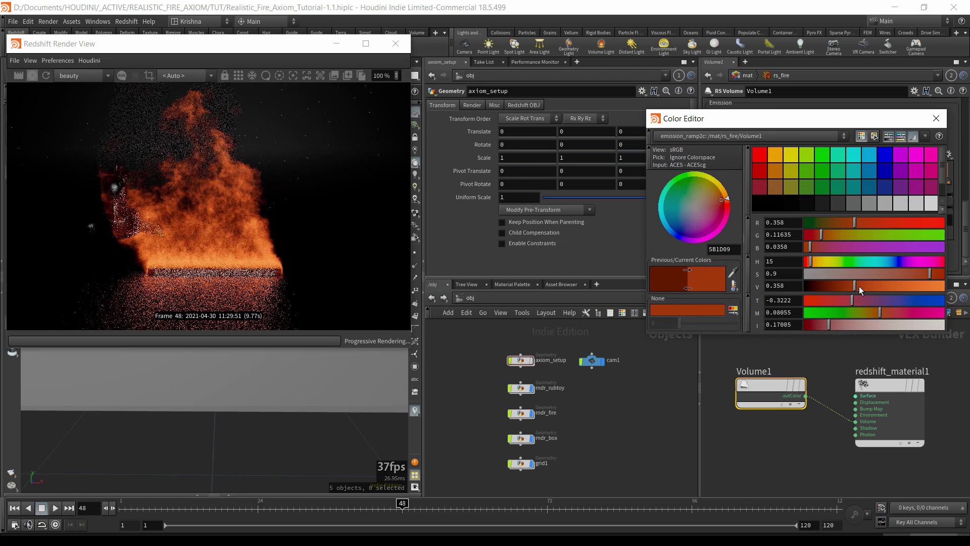
pyautogui.click(859, 286)
pyautogui.click(936, 118)
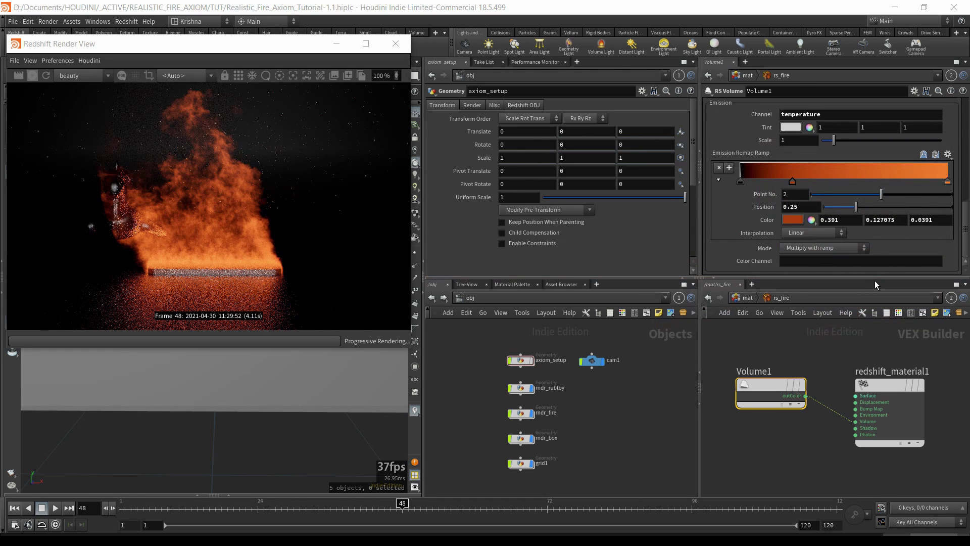
# - Set the color of the emission ramp point at 0.25 to 0.150, 0.05, 0.015
pyautogui.doubleClick(844, 220)
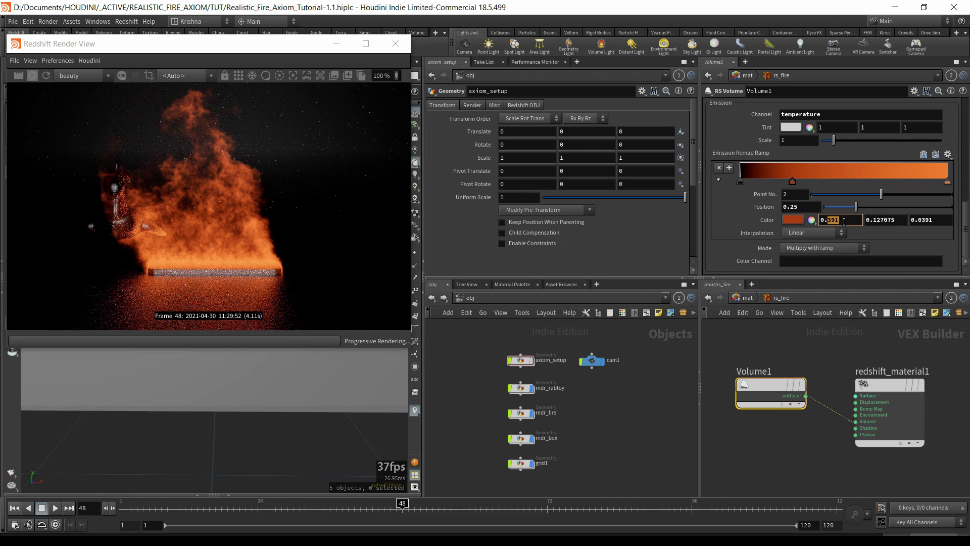
pyautogui.write('150')
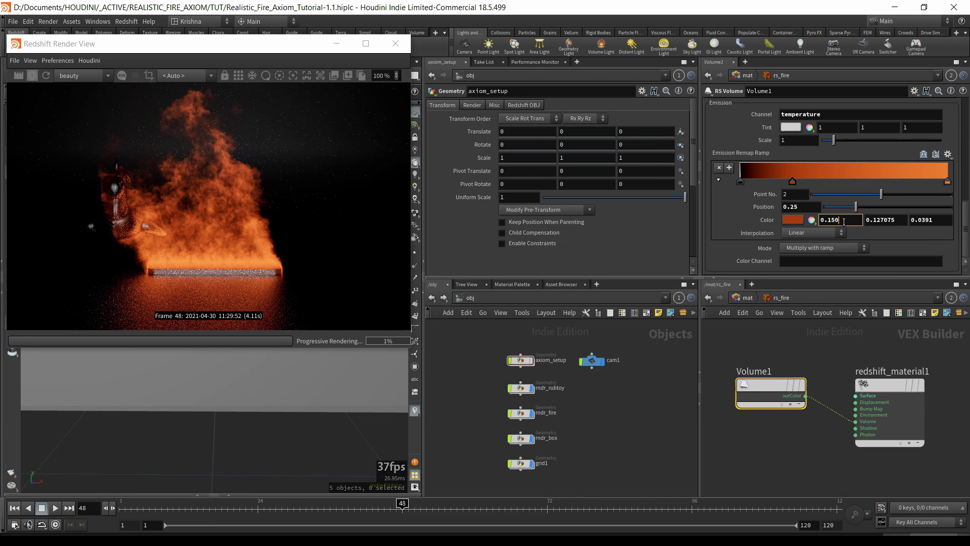
pyautogui.press('Return')
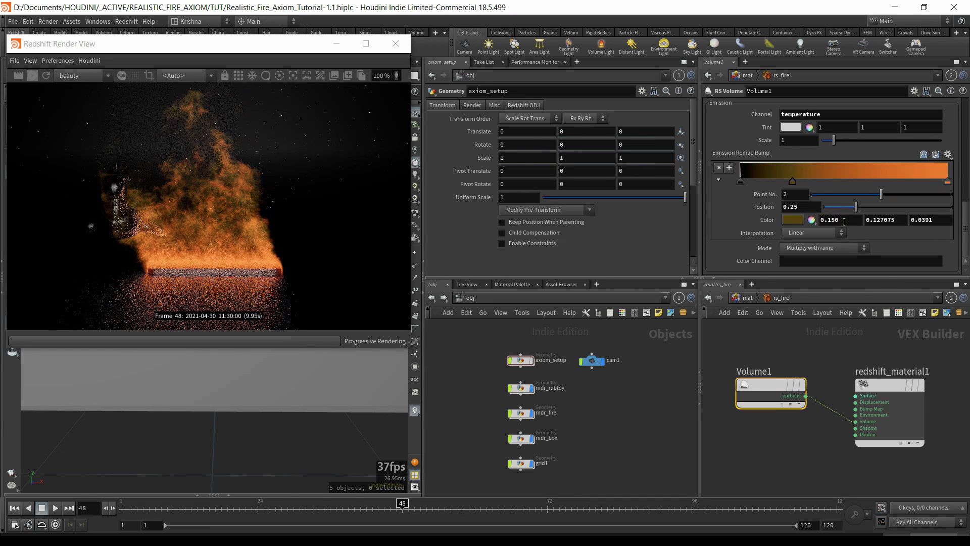
pyautogui.doubleClick(902, 220)
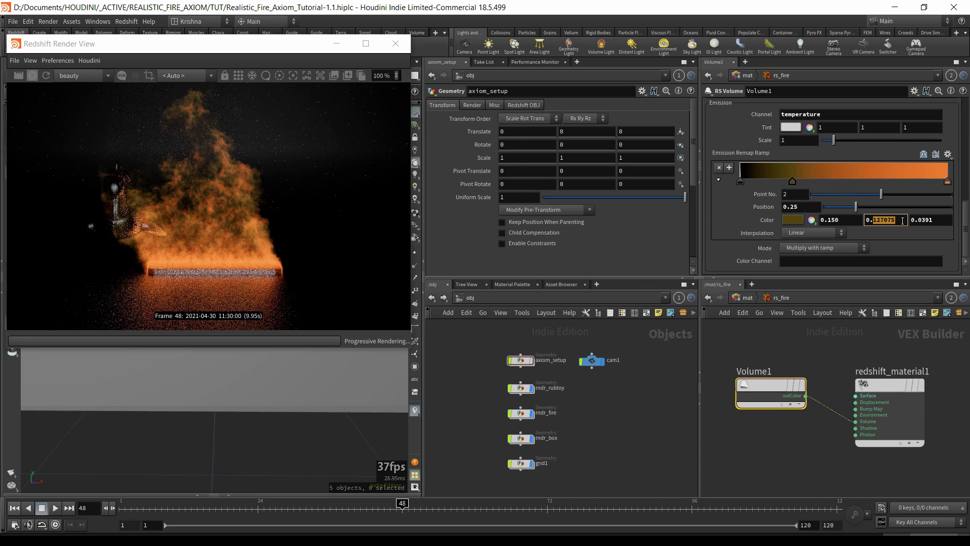
pyautogui.write('5')
pyautogui.press('Return')
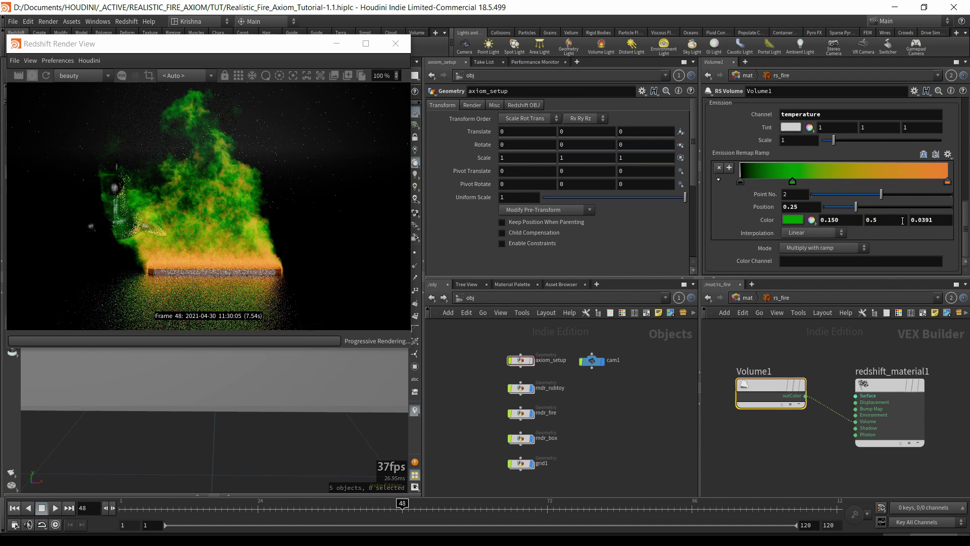
pyautogui.moveTo(917, 220); pyautogui.dragTo(935, 222)
pyautogui.write('015')
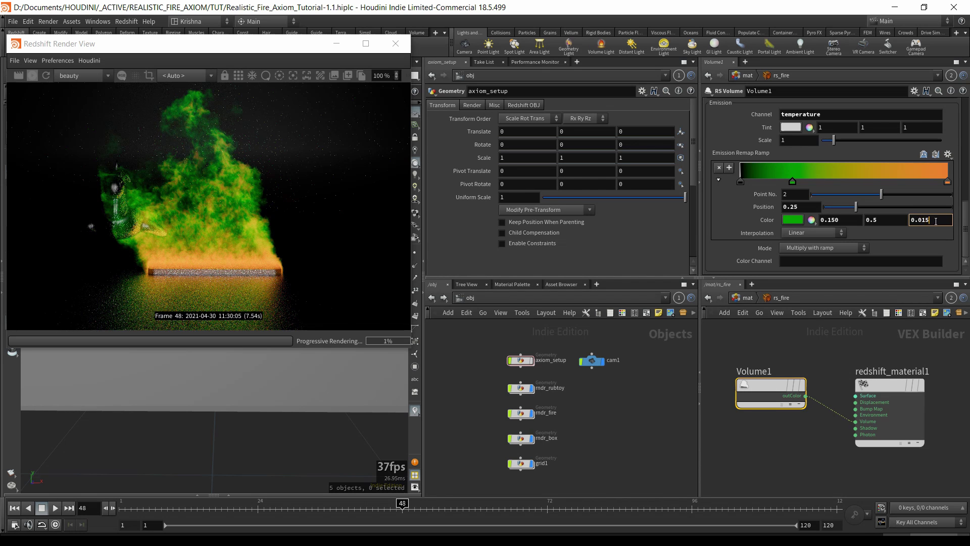
pyautogui.press('Return')
pyautogui.click(870, 222)
pyautogui.write('0')
pyautogui.press('Return')
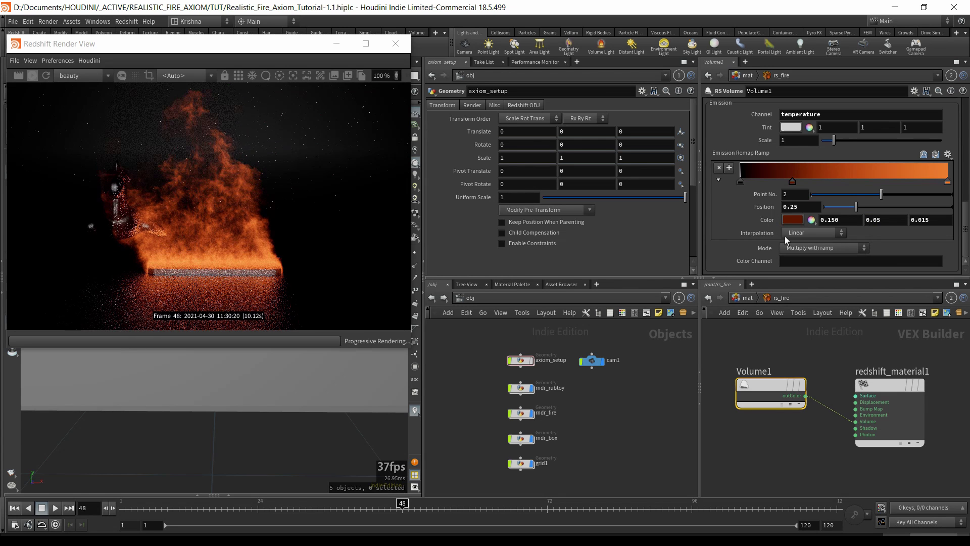
# - Add another point to the Emission Remap Ramp at position 0.75
pyautogui.click(895, 175)
pyautogui.moveTo(794, 210); pyautogui.dragTo(813, 211)
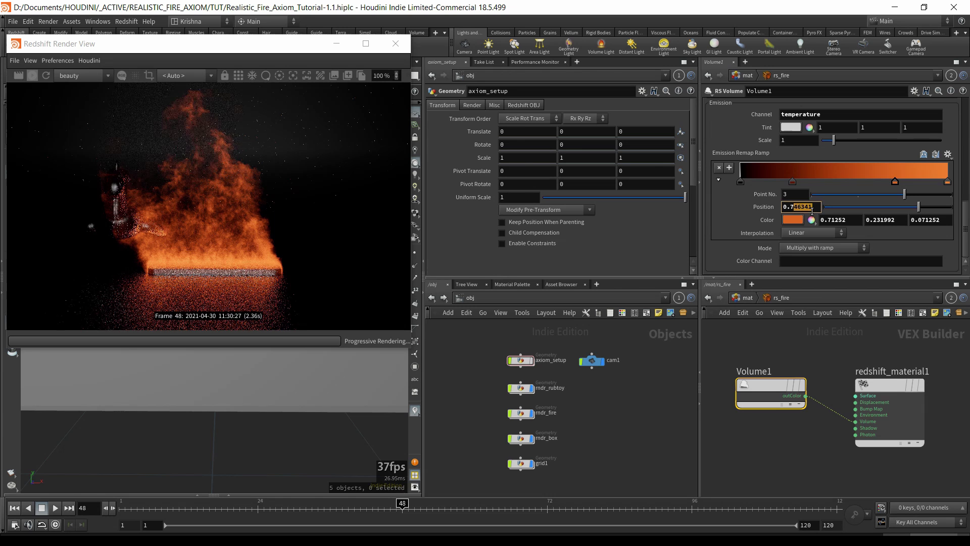
pyautogui.write('5')
pyautogui.press('Return')
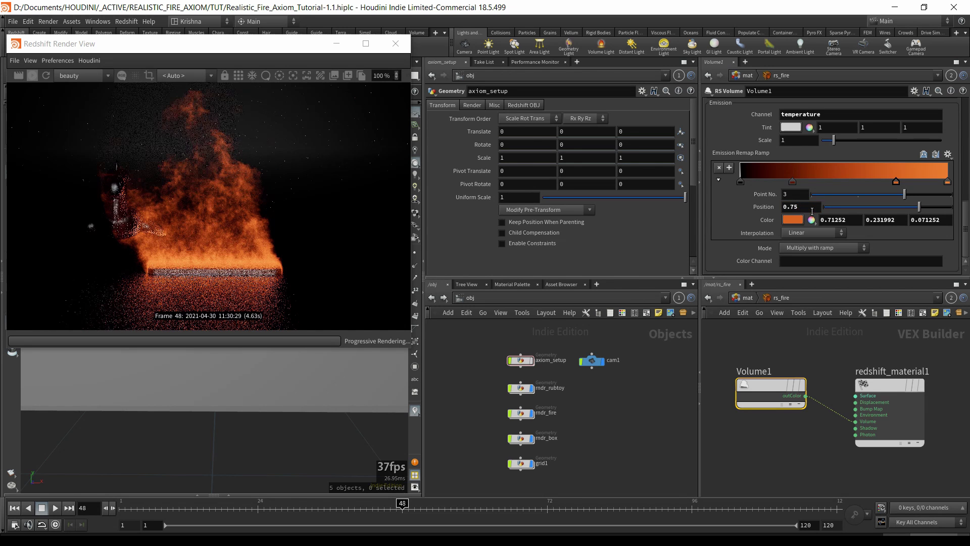
# - Set the color of the emission ramp point at 0.75 to 0.95, 0.3, 0.1
pyautogui.moveTo(827, 219); pyautogui.dragTo(847, 221)
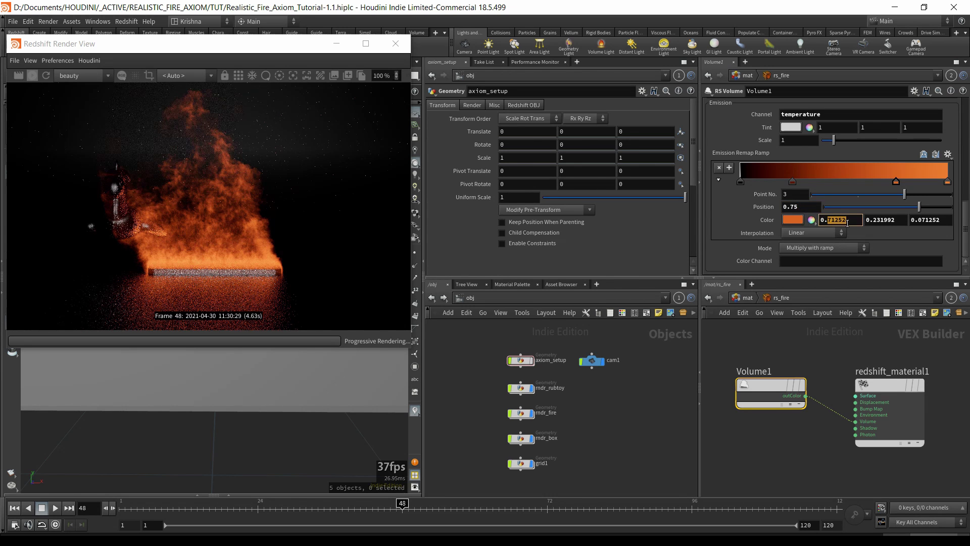
pyautogui.write('95')
pyautogui.press('Return')
pyautogui.doubleClick(875, 221)
pyautogui.write('0.3')
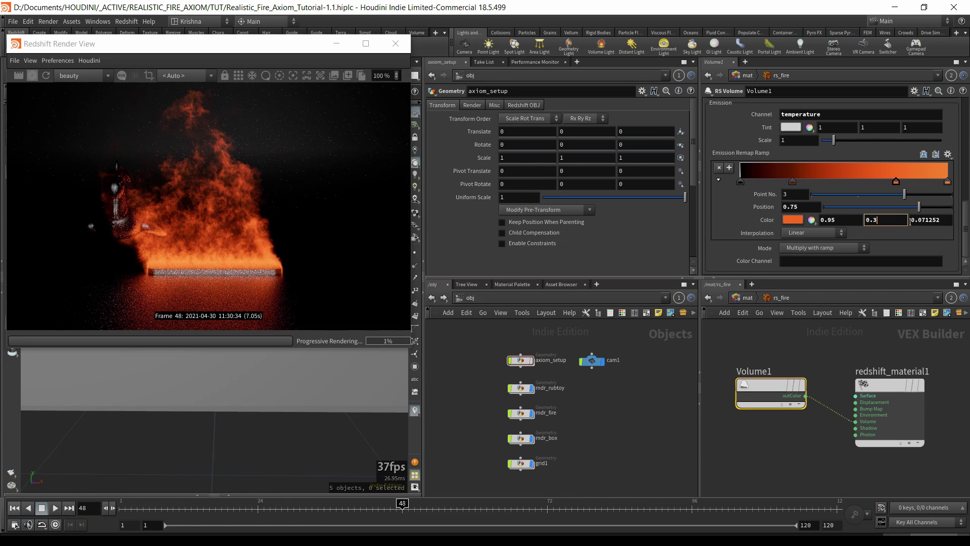
pyautogui.moveTo(917, 221); pyautogui.dragTo(959, 225)
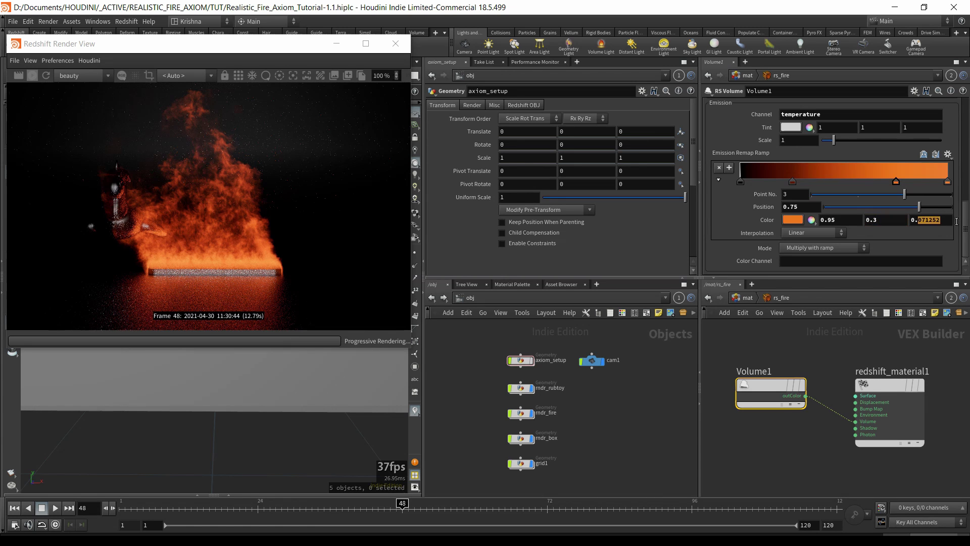
pyautogui.write('1')
pyautogui.press('Return')
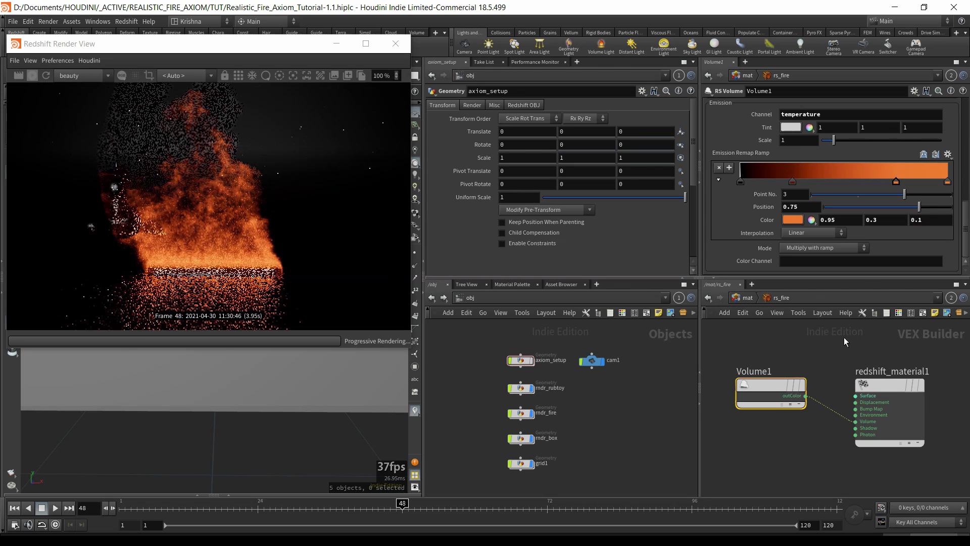
# - Set the interpolation of all four Emission Remap Ramp points to Catmull-Rom
pyautogui.click(793, 183)
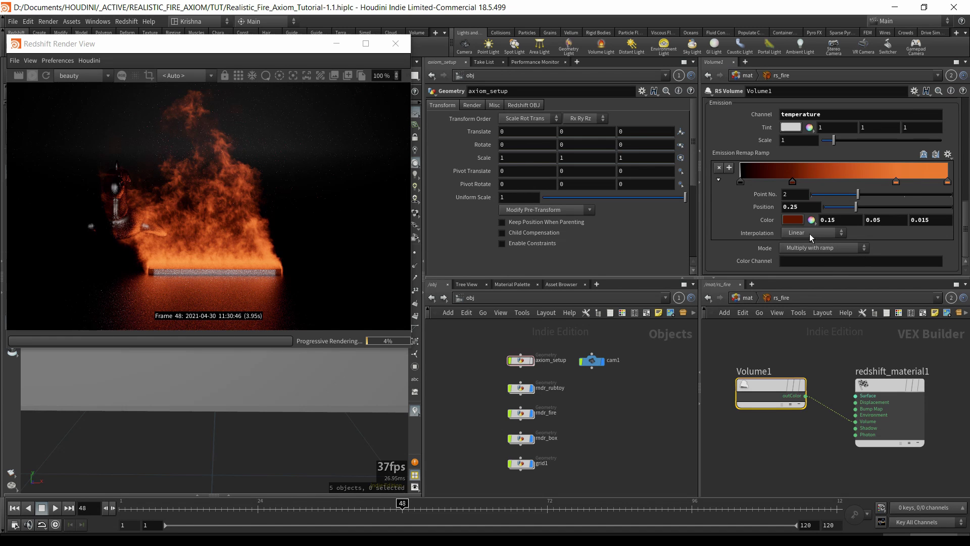
pyautogui.click(791, 233)
pyautogui.click(804, 263)
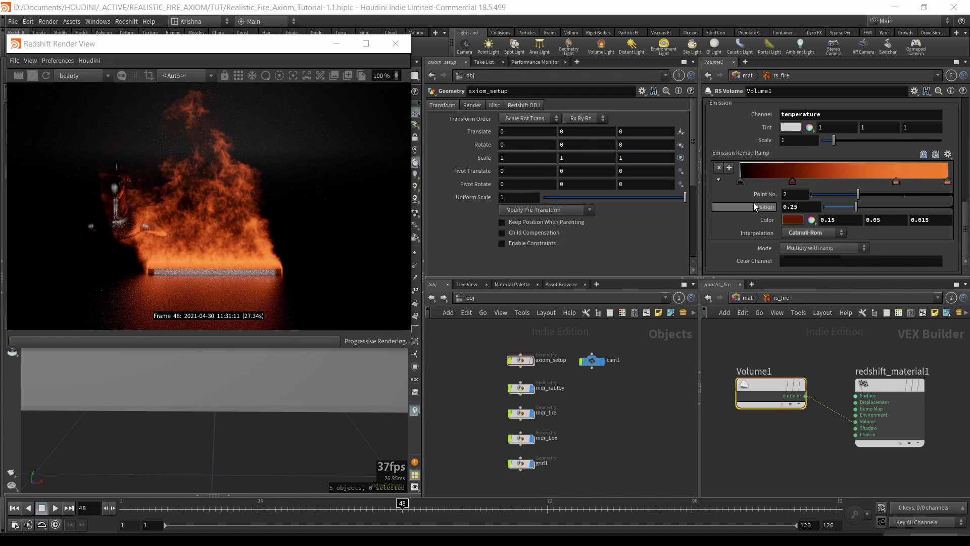
pyautogui.click(740, 183)
pyautogui.click(811, 235)
pyautogui.click(807, 262)
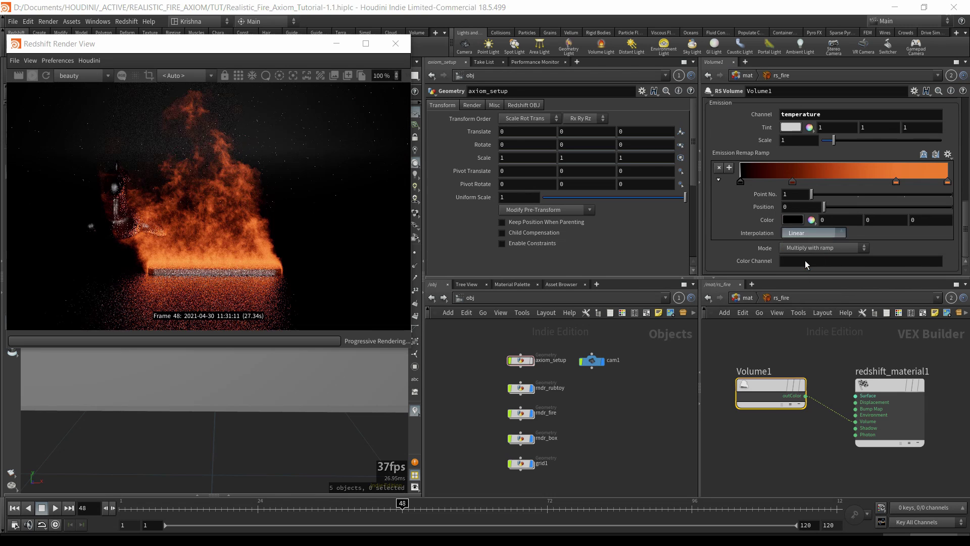
pyautogui.click(895, 182)
pyautogui.click(803, 234)
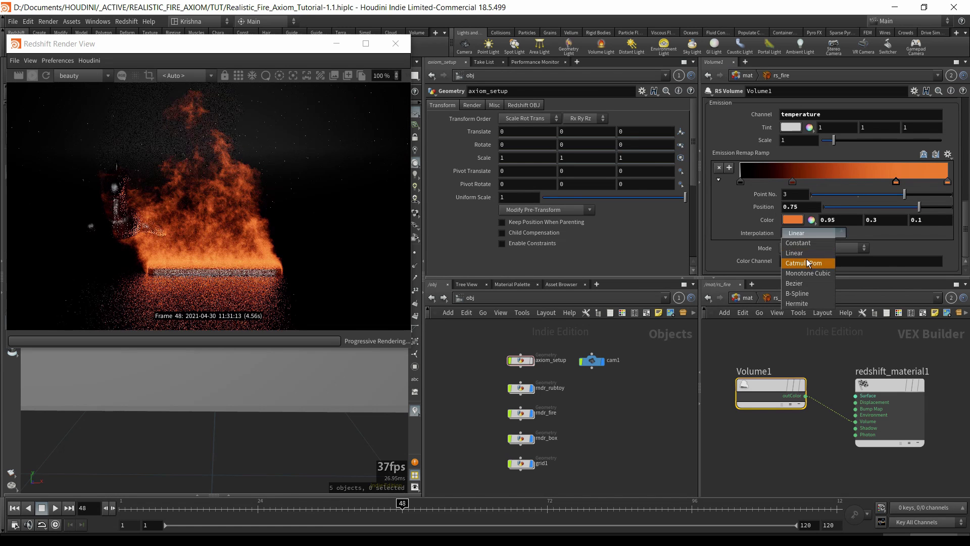
pyautogui.click(806, 258)
pyautogui.click(947, 182)
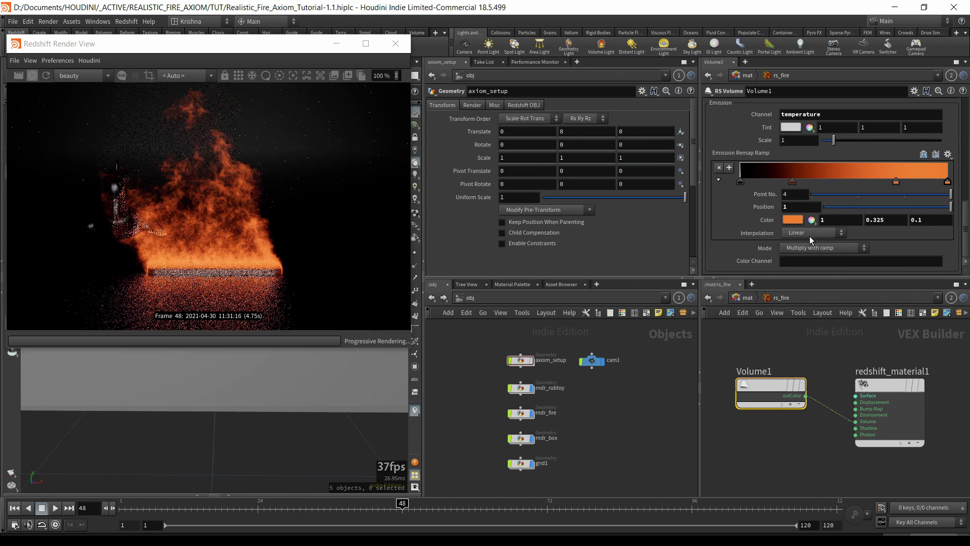
pyautogui.click(810, 234)
pyautogui.click(809, 263)
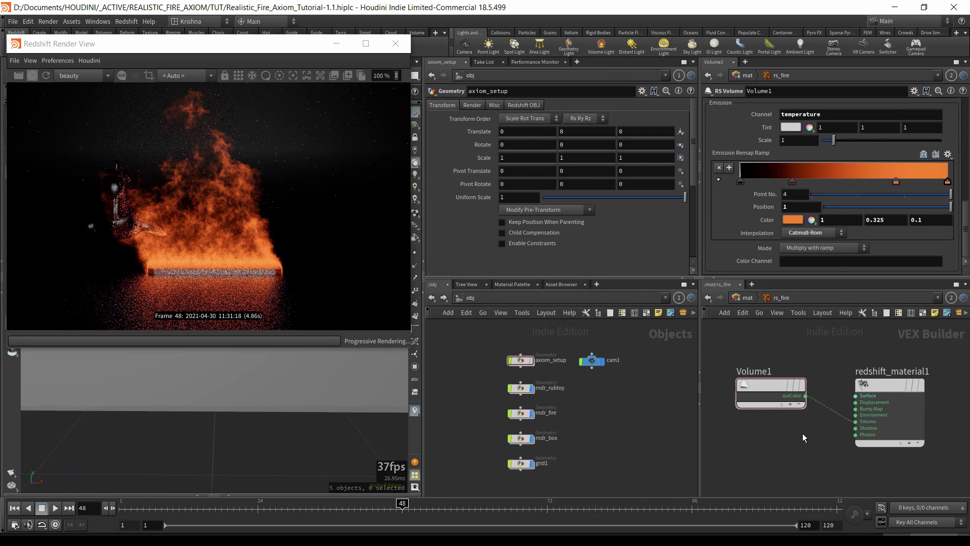
# - Set Volume1's emission Scale to 10
pyautogui.scroll(2, 750, 232)
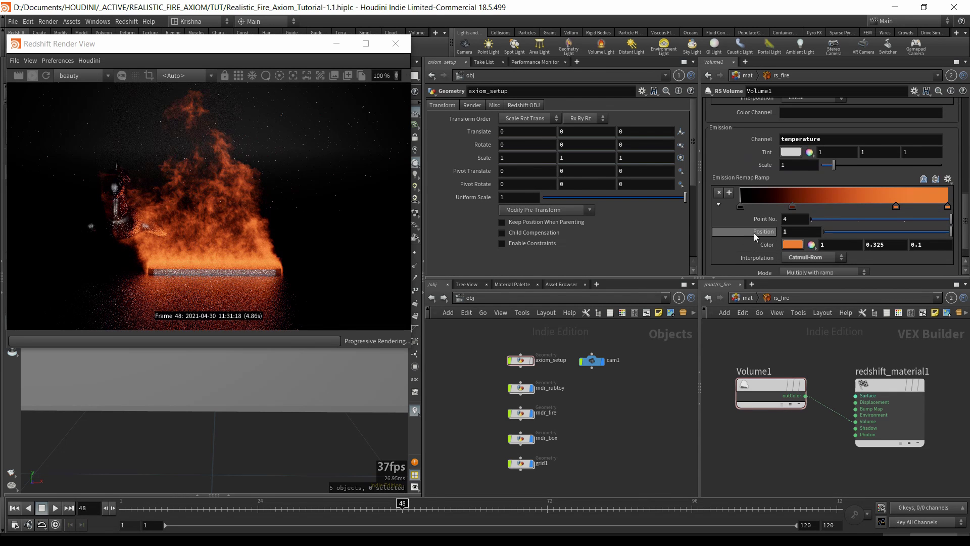
pyautogui.click(794, 166)
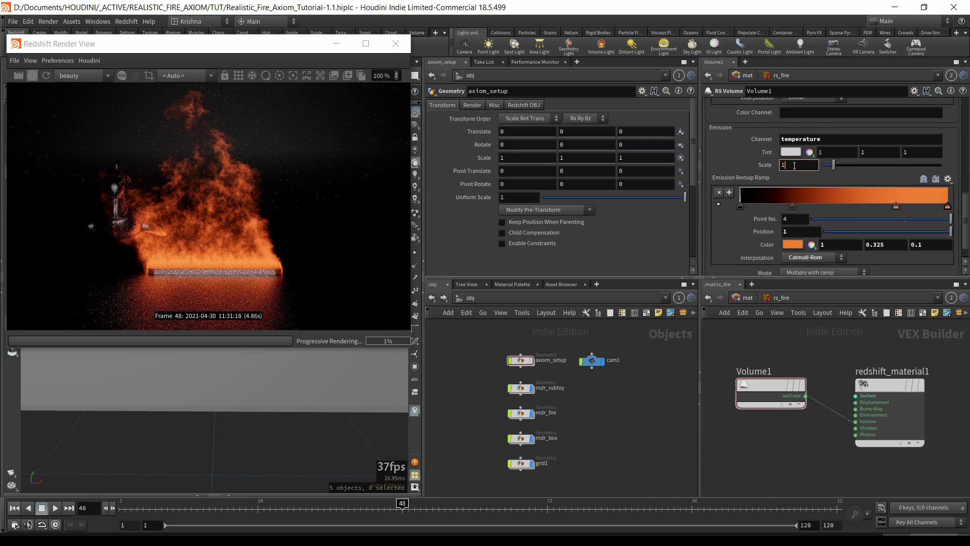
pyautogui.press('Return')
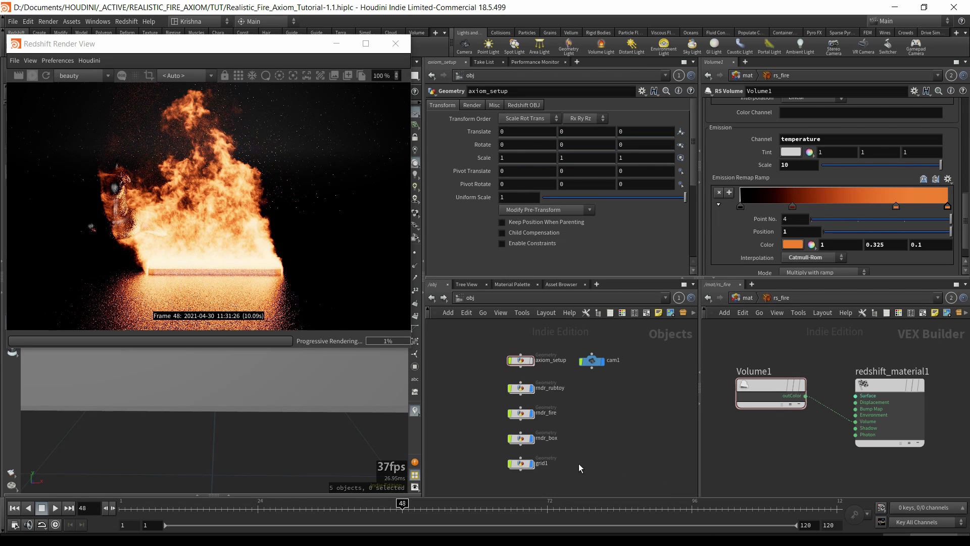
# - Duplicate the rs_metal material builder in the mat network and name the copy rs_grid
pyautogui.click(747, 297)
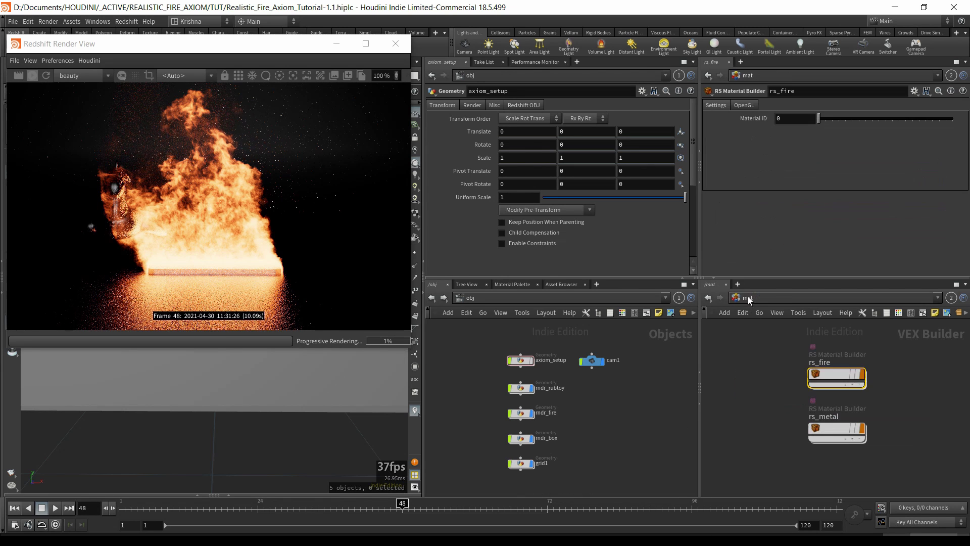
pyautogui.moveTo(831, 423)
pyautogui.moveTo(890, 421); pyautogui.dragTo(861, 372, button='middle')
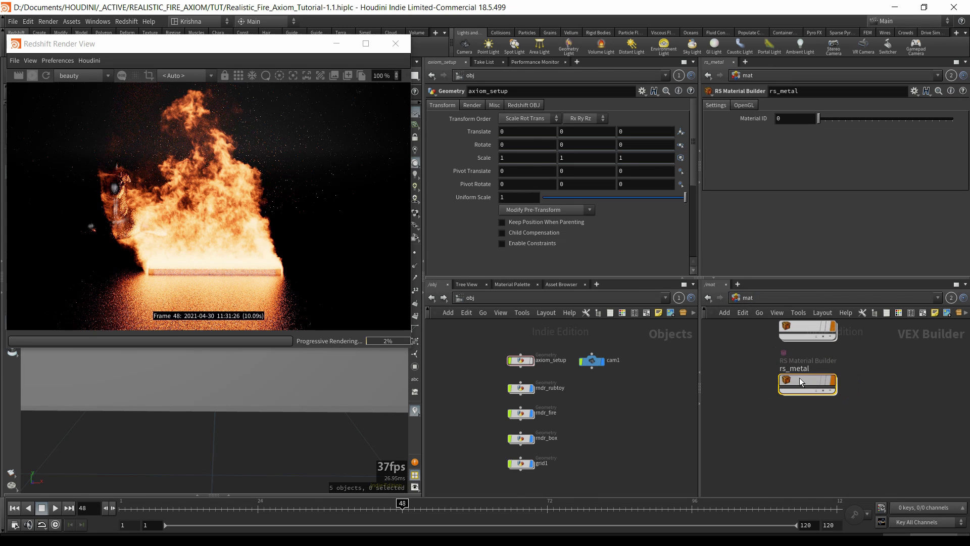
pyautogui.keyDown('alt'); pyautogui.moveTo(799, 378); pyautogui.dragTo(835, 415); pyautogui.keyUp('alt')
pyautogui.click(792, 410)
pyautogui.write('grid')
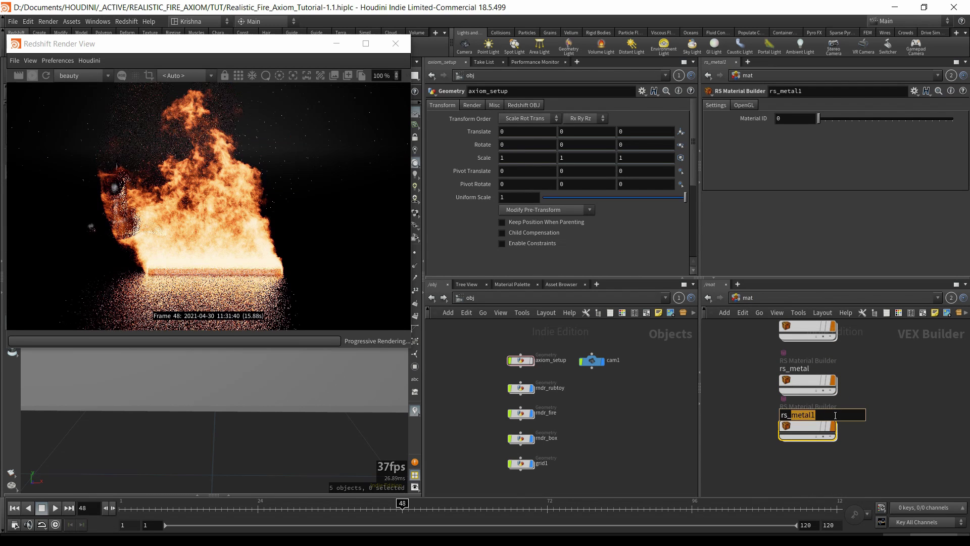
pyautogui.press('Return')
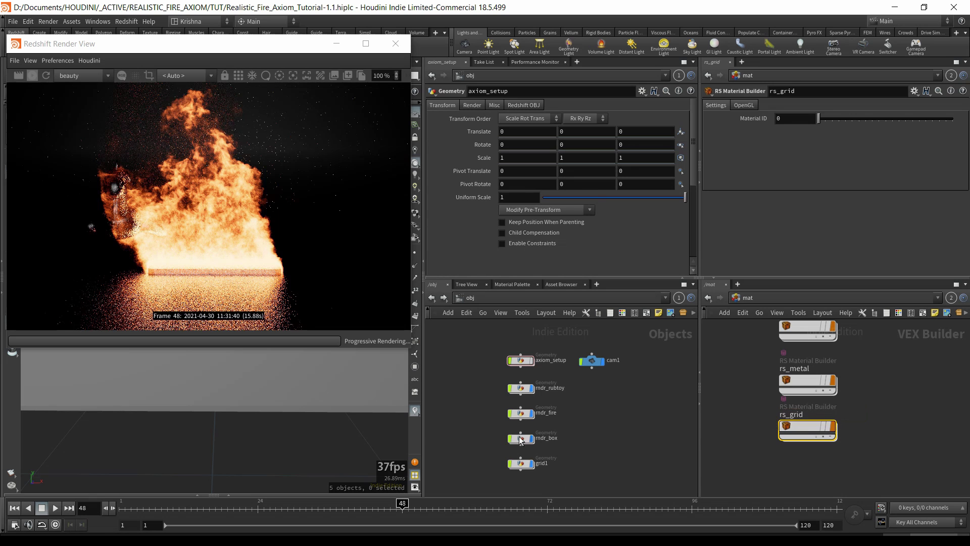
# - Assign the rs_grid material to the material1 node inside grid1
pyautogui.doubleClick(524, 467)
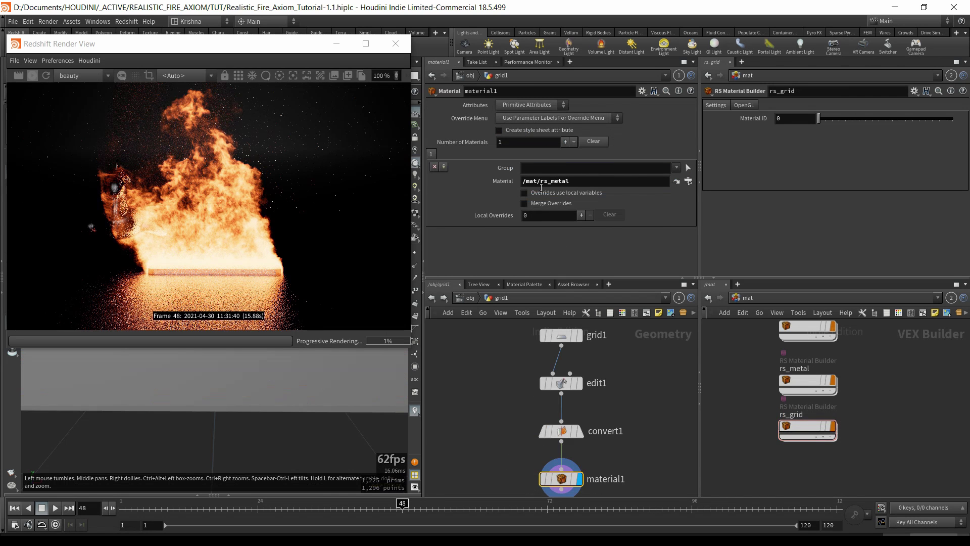
pyautogui.moveTo(795, 427); pyautogui.dragTo(528, 187)
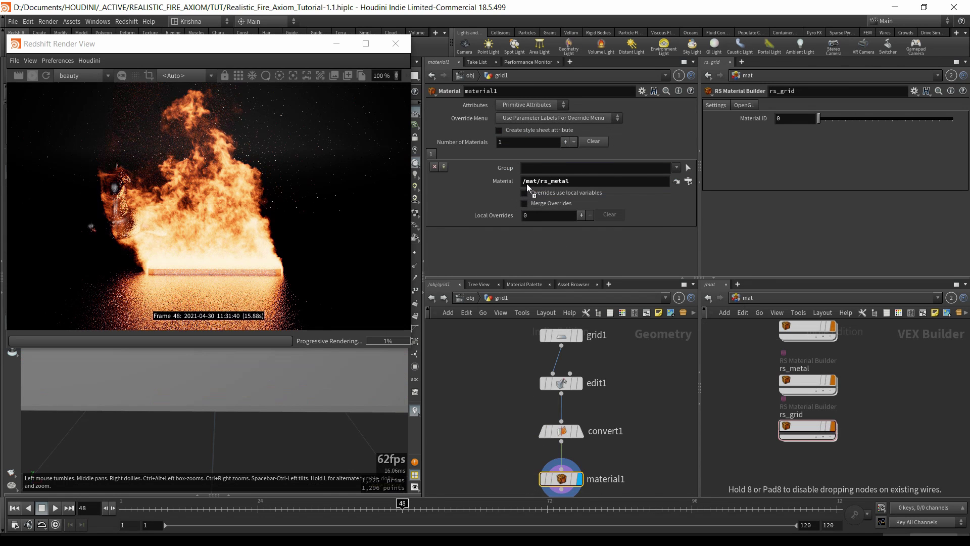
# - Try the Iron preset on Material1 inside rs_grid and return it to Lead
pyautogui.doubleClick(807, 431)
pyautogui.click(782, 399)
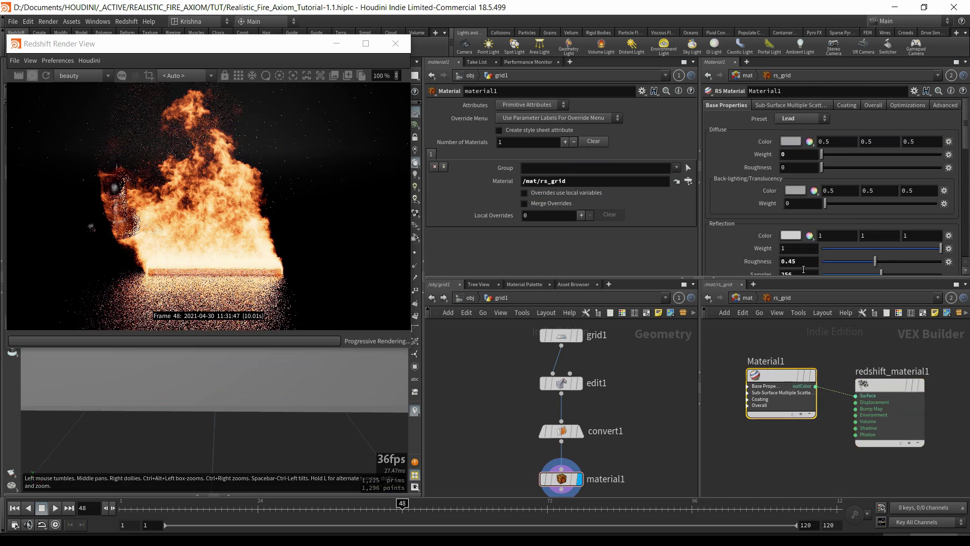
pyautogui.click(790, 119)
pyautogui.click(784, 210)
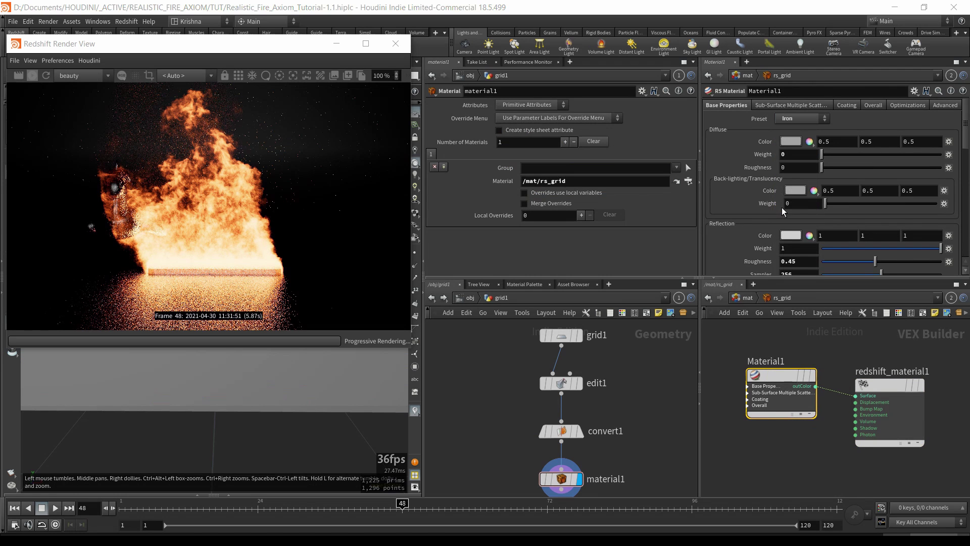
pyautogui.click(794, 119)
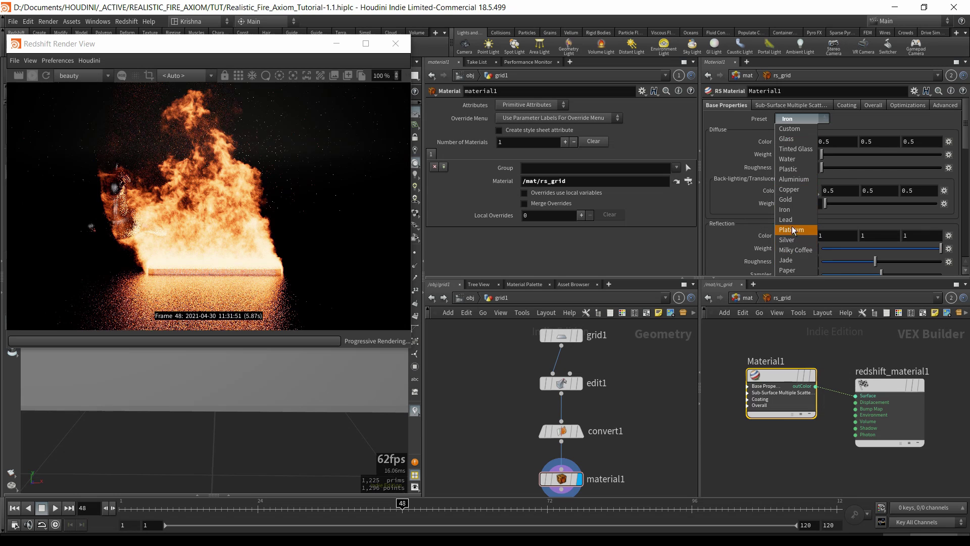
pyautogui.click(786, 220)
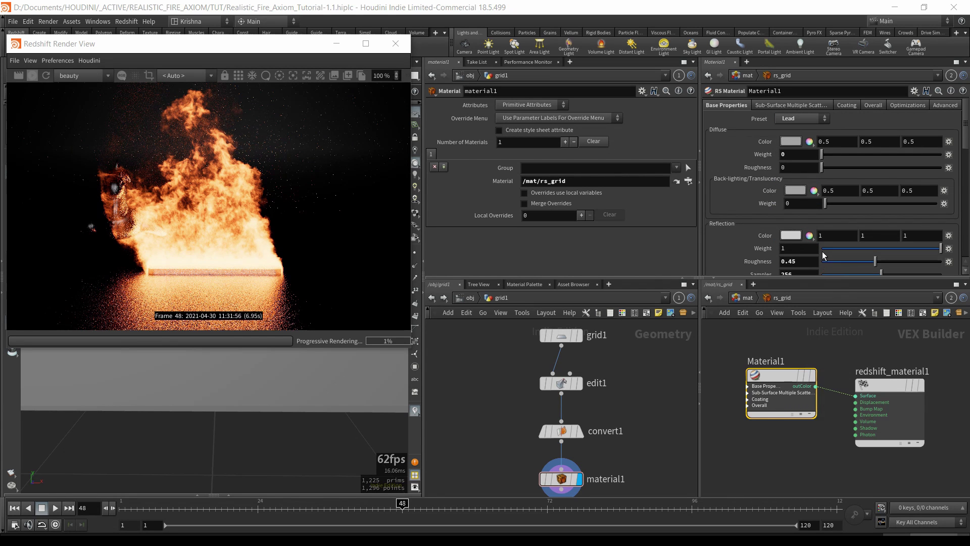
# - Try a Reflection Weight of 0 on rs_grid's Material1 and restore it to 1
pyautogui.moveTo(823, 249); pyautogui.dragTo(795, 249)
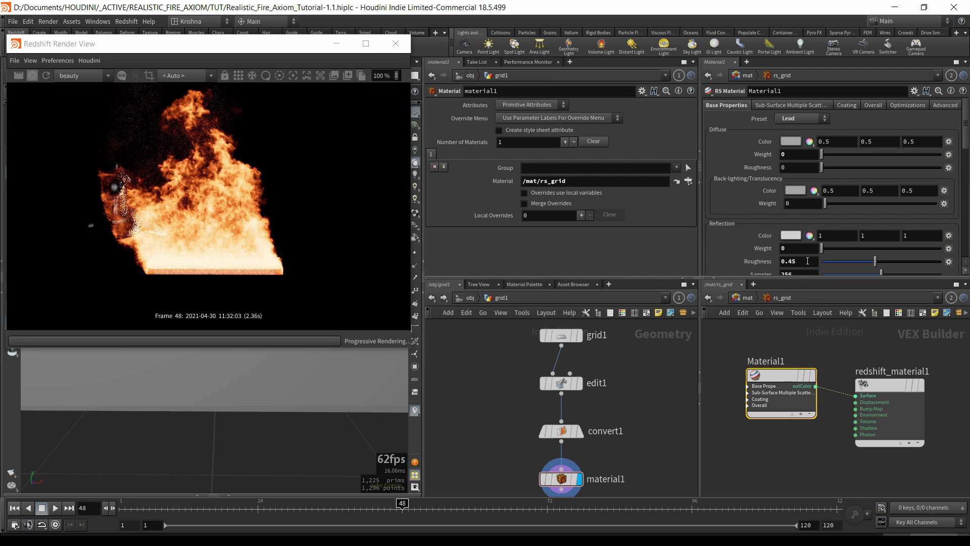
pyautogui.click(802, 249)
pyautogui.write('1')
pyautogui.press('Return')
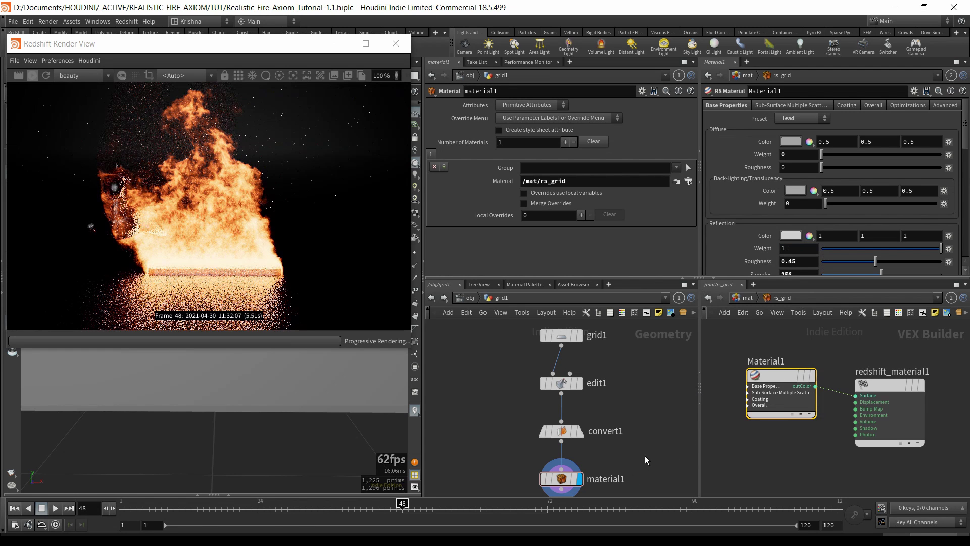
# - Set the New Max of the Emission Remap Range to 4 on the Volume1 node inside rs_fire
pyautogui.press('u')
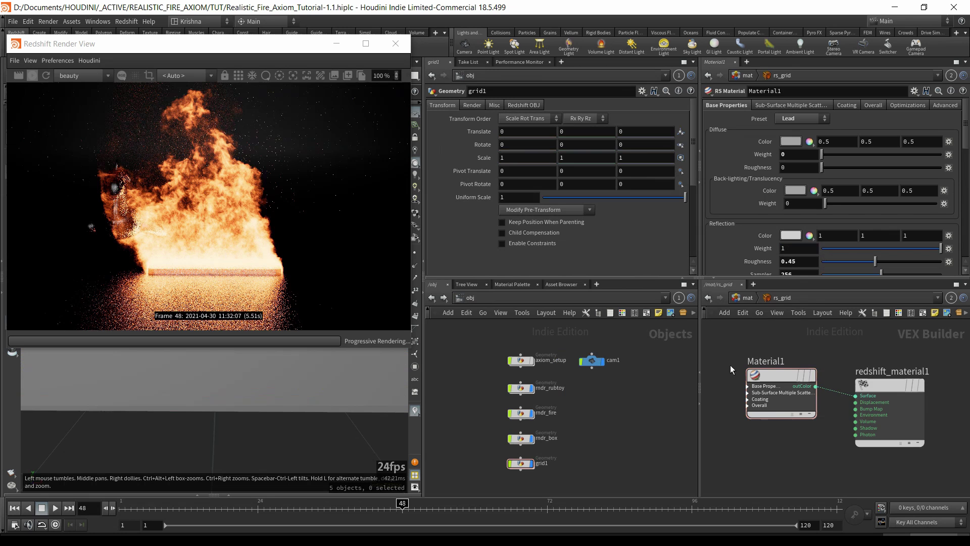
pyautogui.click(746, 297)
pyautogui.click(745, 297)
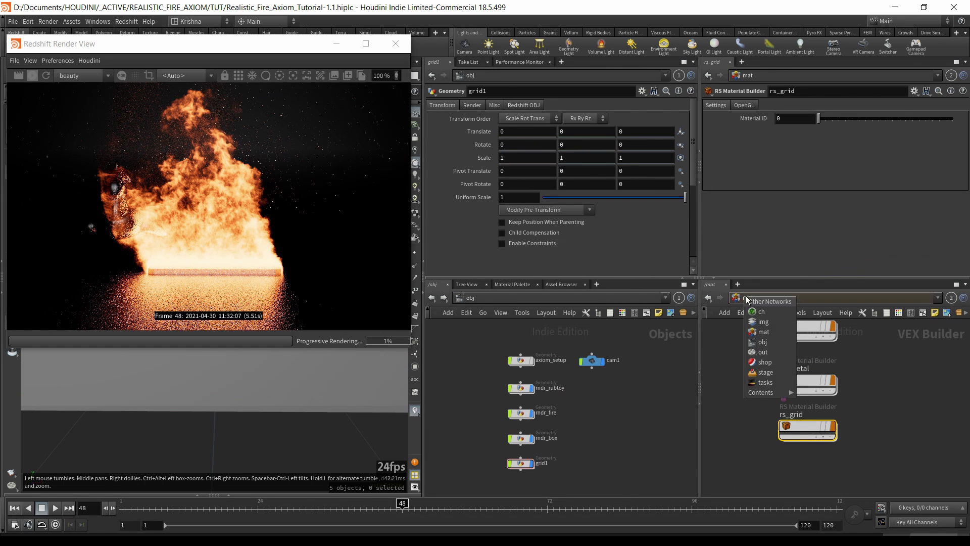
pyautogui.click(729, 343)
pyautogui.moveTo(862, 389); pyautogui.dragTo(860, 411, button='middle')
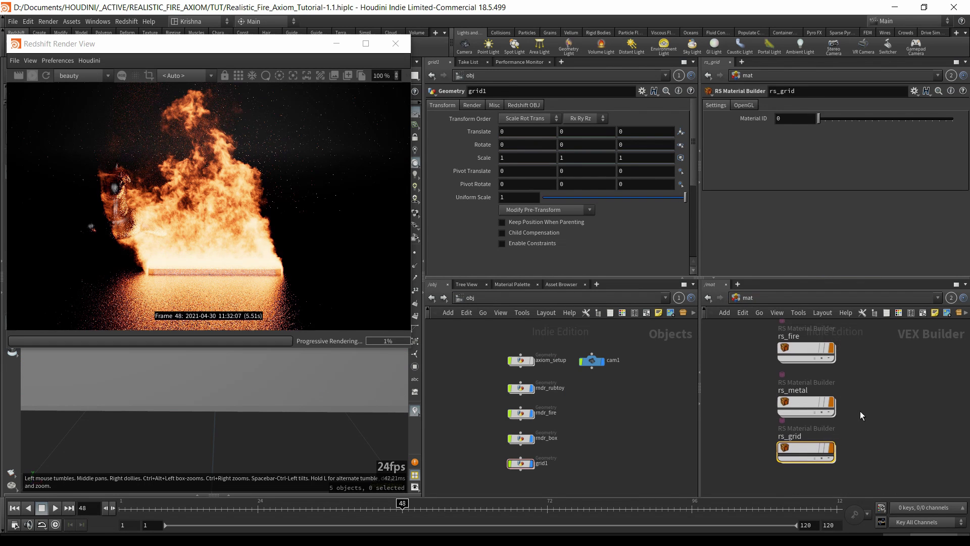
pyautogui.doubleClick(804, 350)
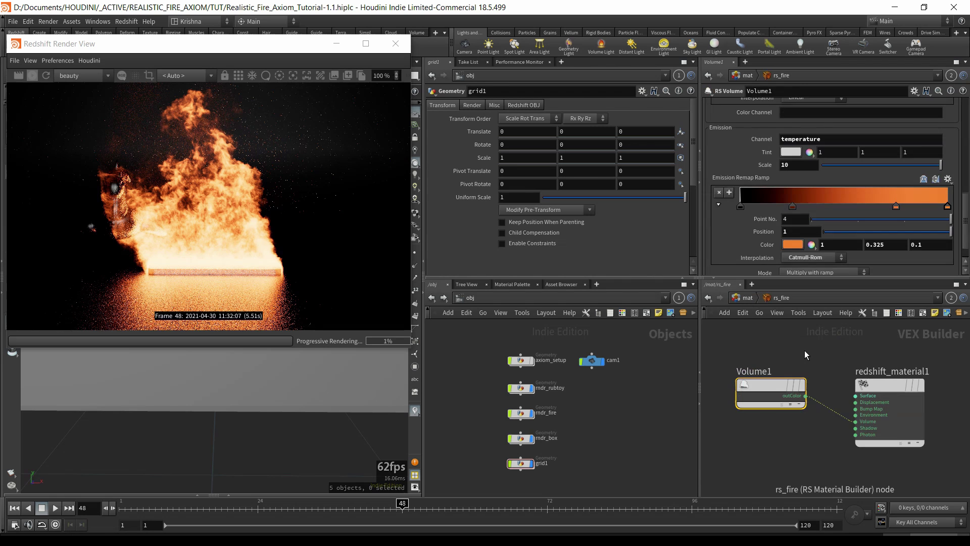
pyautogui.moveTo(804, 350); pyautogui.dragTo(760, 428)
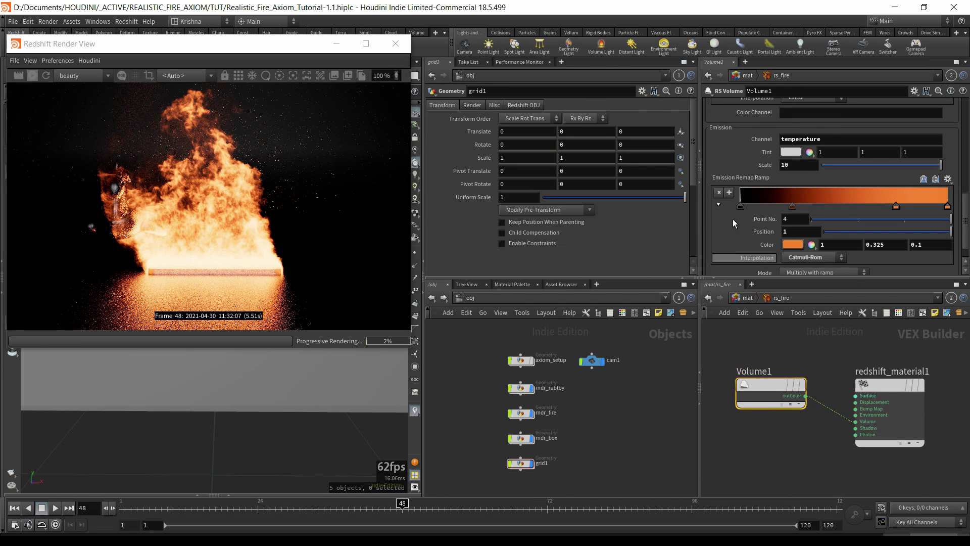
pyautogui.scroll(10, 732, 219)
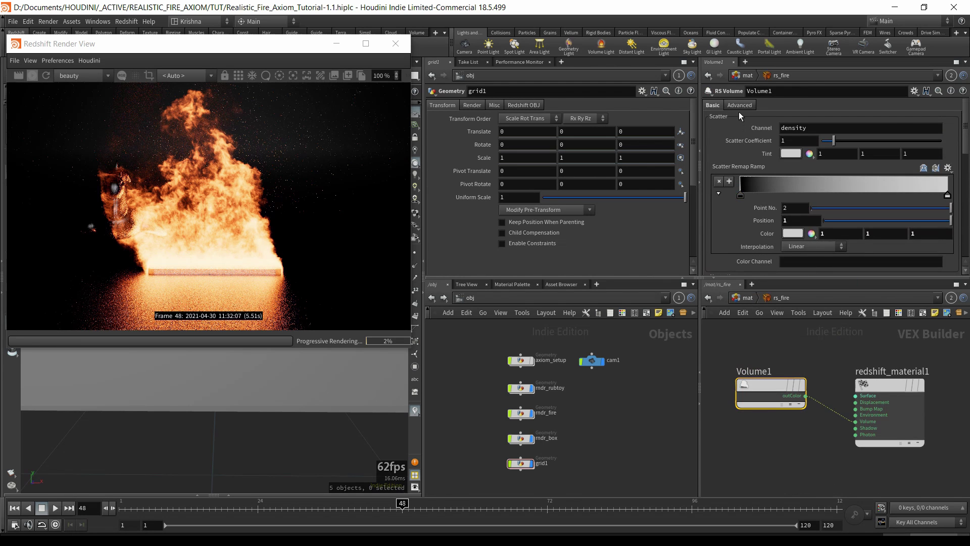
pyautogui.scroll(-10, 728, 112)
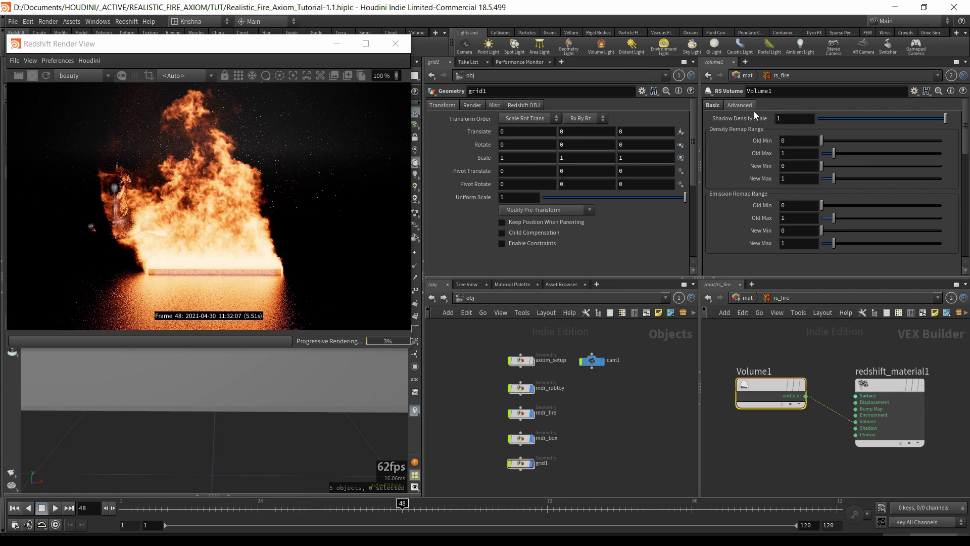
pyautogui.doubleClick(788, 244)
pyautogui.write('4')
pyautogui.press('Return')
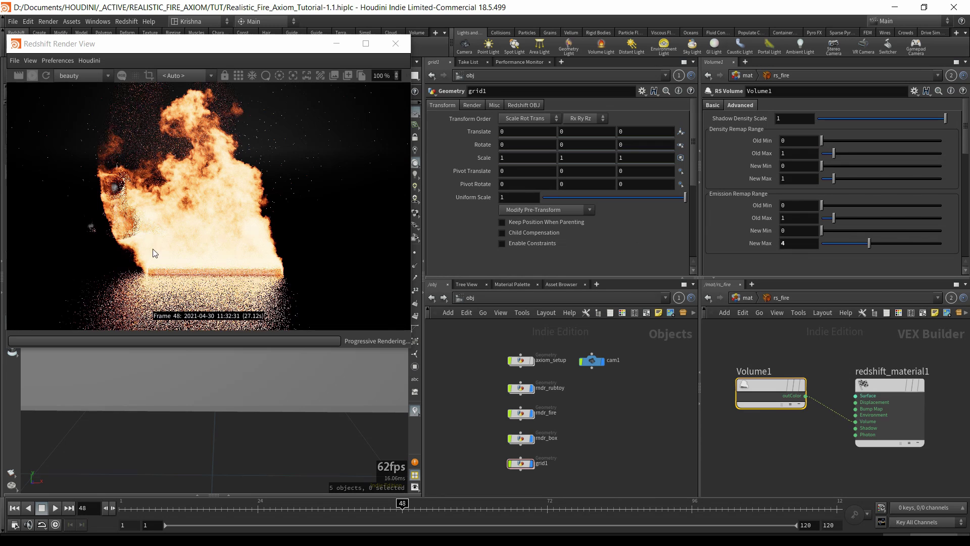
# - Check the whole fire render at a smaller zoom and close the Redshift Render View
pyautogui.scroll(-1, 225, 241)
pyautogui.scroll(-5, 225, 241)
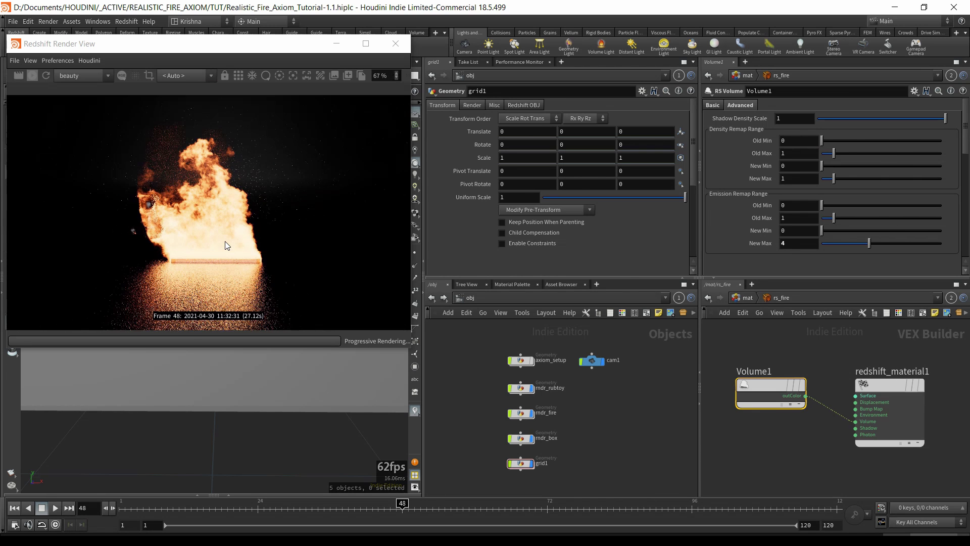
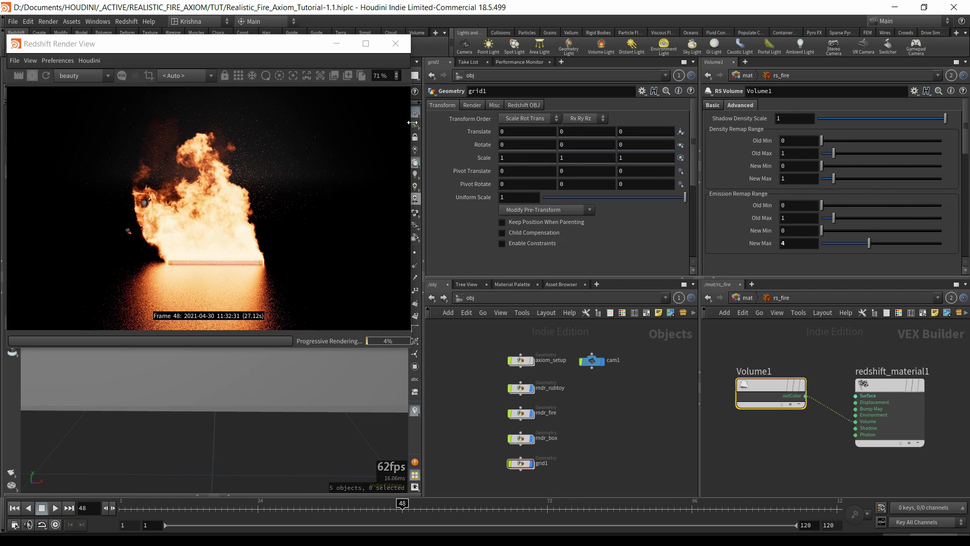
pyautogui.click(603, 399)
pyautogui.click(353, 77)
pyautogui.click(390, 46)
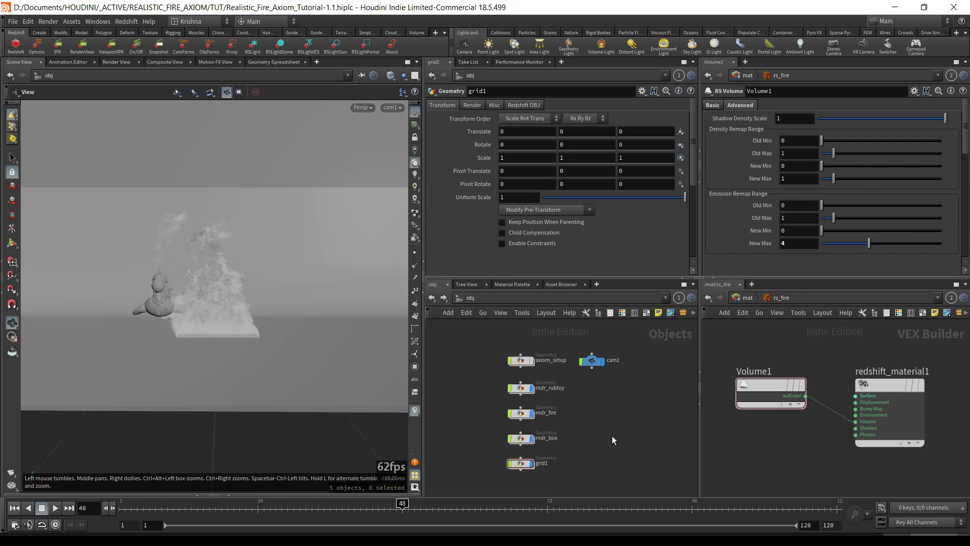
# - Add a Redshift dome light to the object network and place its node below cam1
pyautogui.press('Tab')
pyautogui.press('Escape')
pyautogui.click(281, 49)
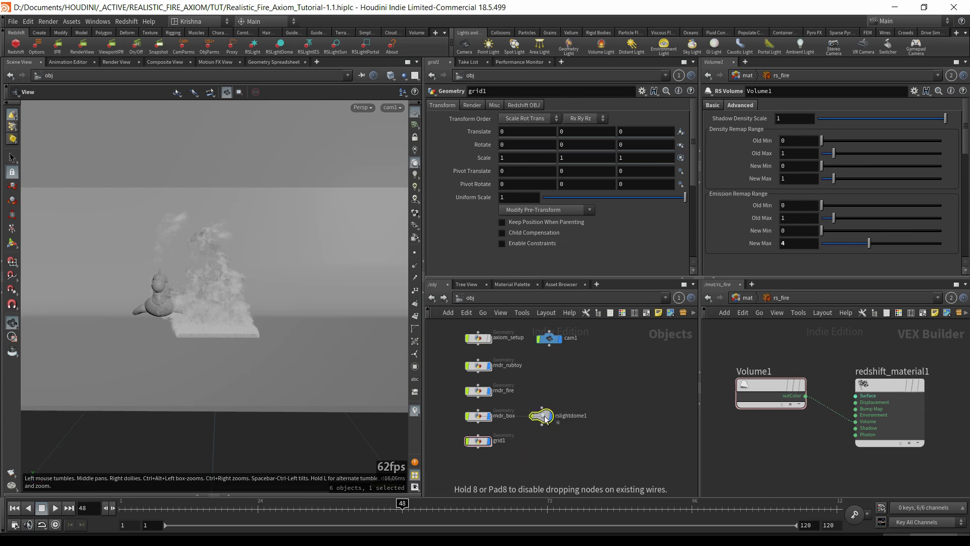
pyautogui.click(550, 367)
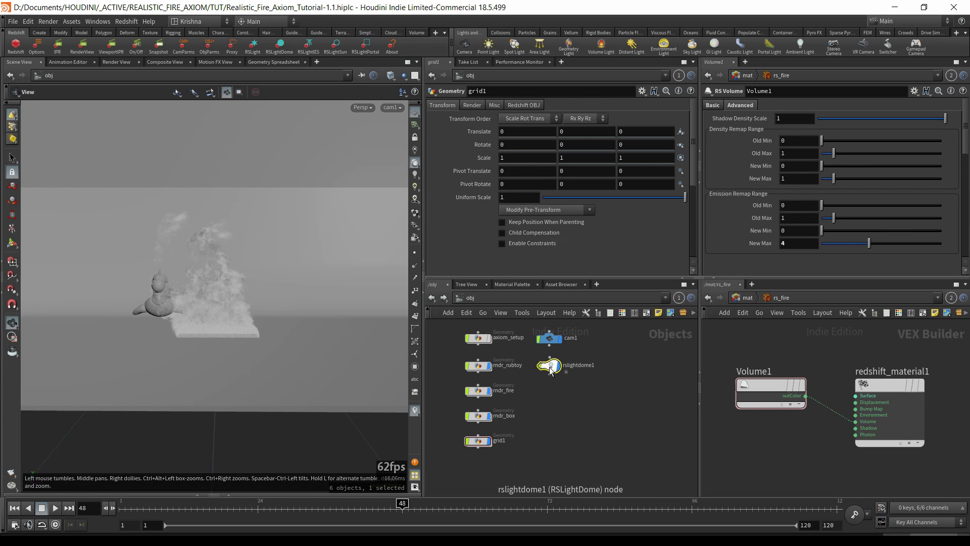
pyautogui.click(574, 410)
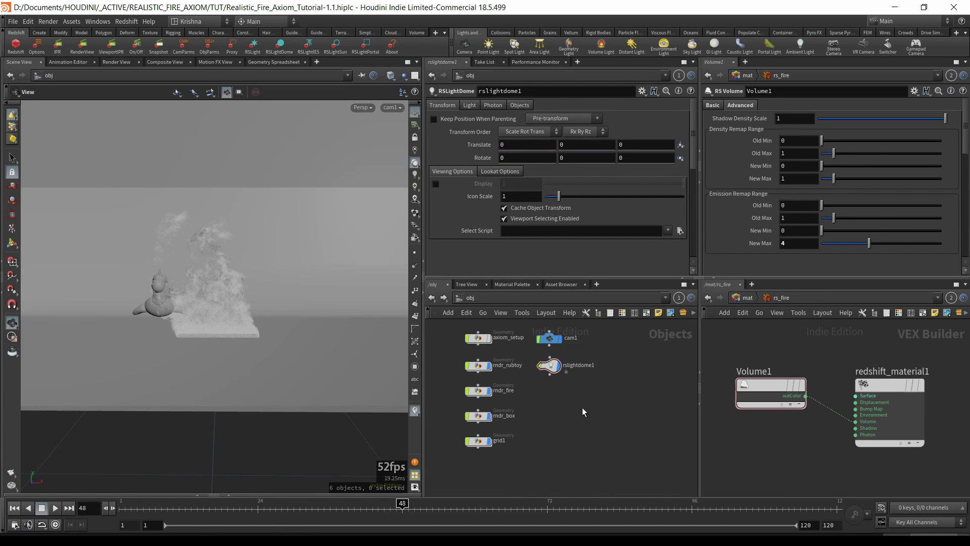
# - Load moonlit_golf_2k_ACEScg.exr from the HDR/ACES folder as the dome light's Dome Map
pyautogui.click(554, 368)
pyautogui.click(470, 105)
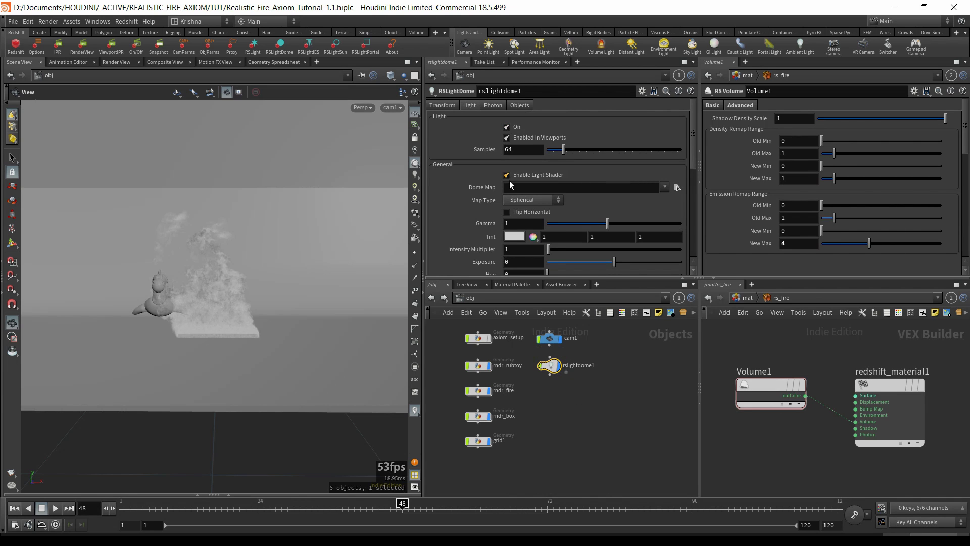
pyautogui.click(449, 105)
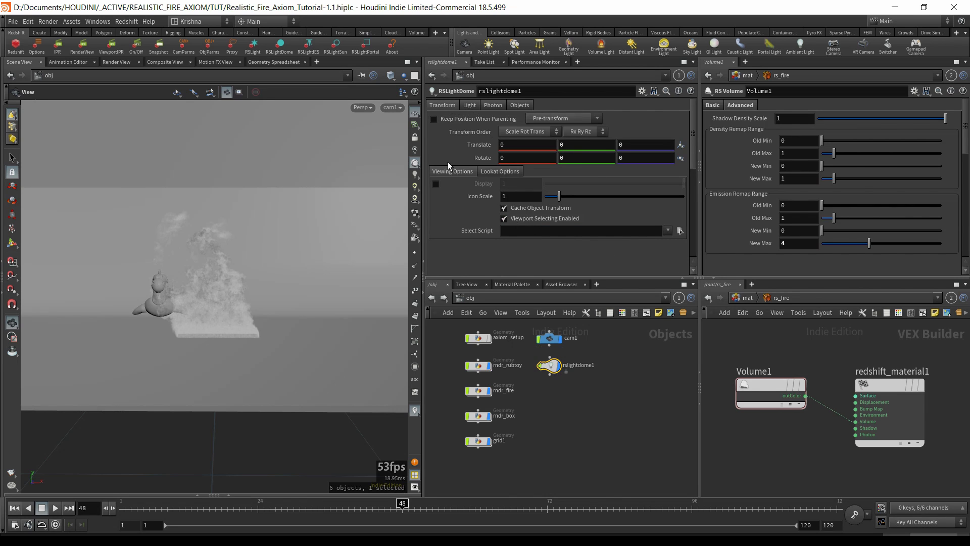
pyautogui.click(471, 106)
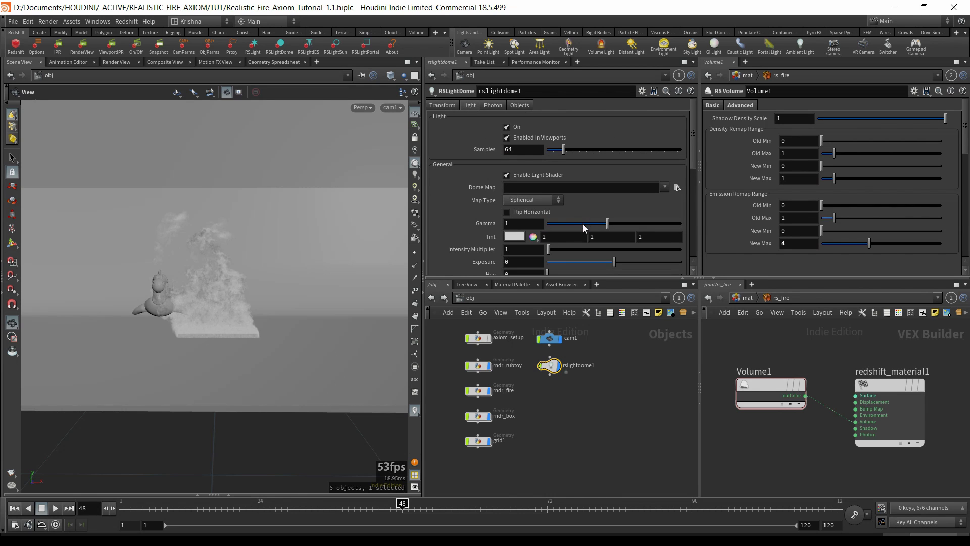
pyautogui.click(664, 187)
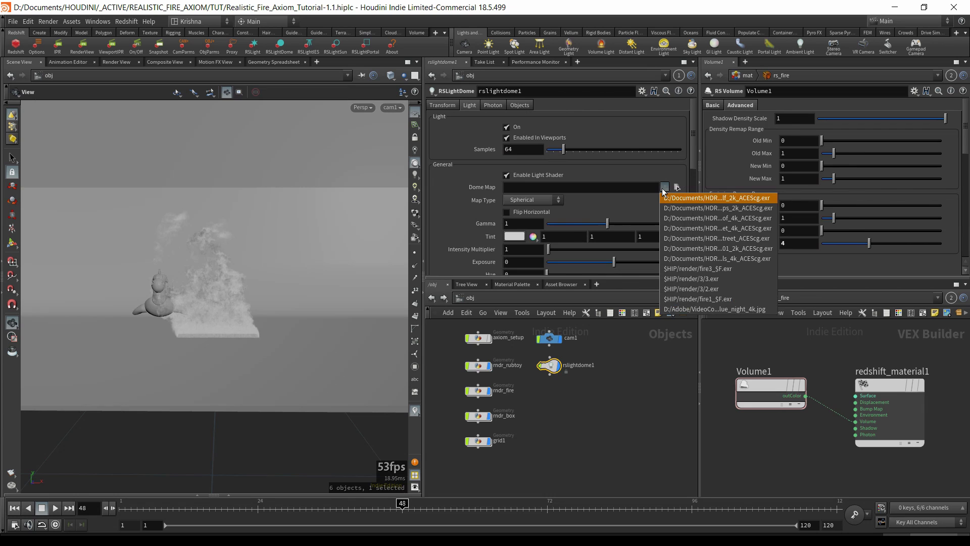
pyautogui.click(683, 197)
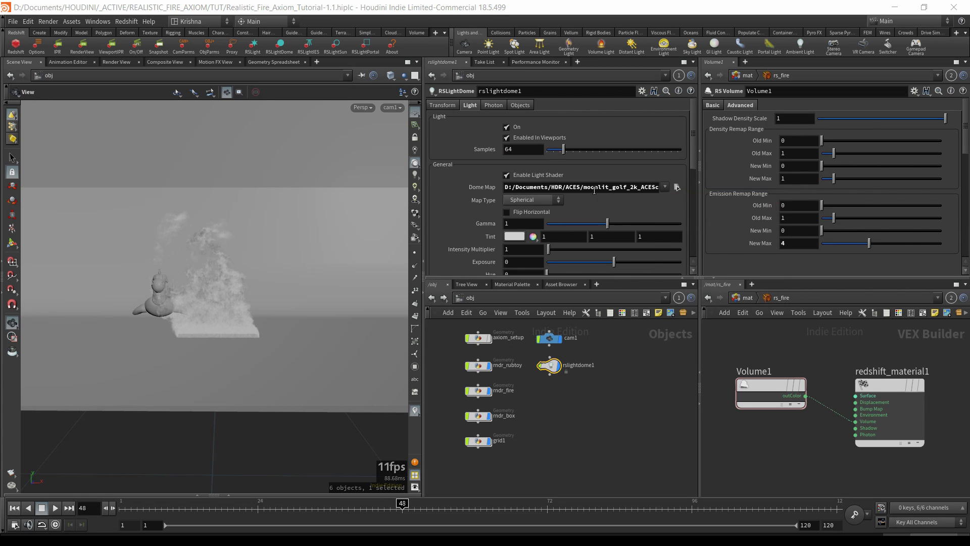
pyautogui.moveTo(584, 188); pyautogui.dragTo(641, 188)
pyautogui.click(637, 397)
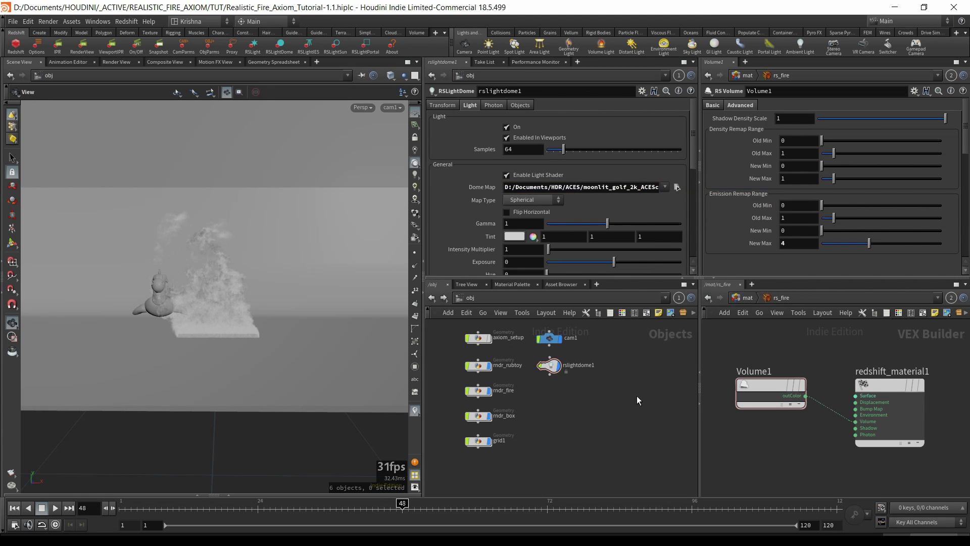
# - Rename the grid1 object as rndr_grid
pyautogui.doubleClick(495, 441)
pyautogui.write('rn')
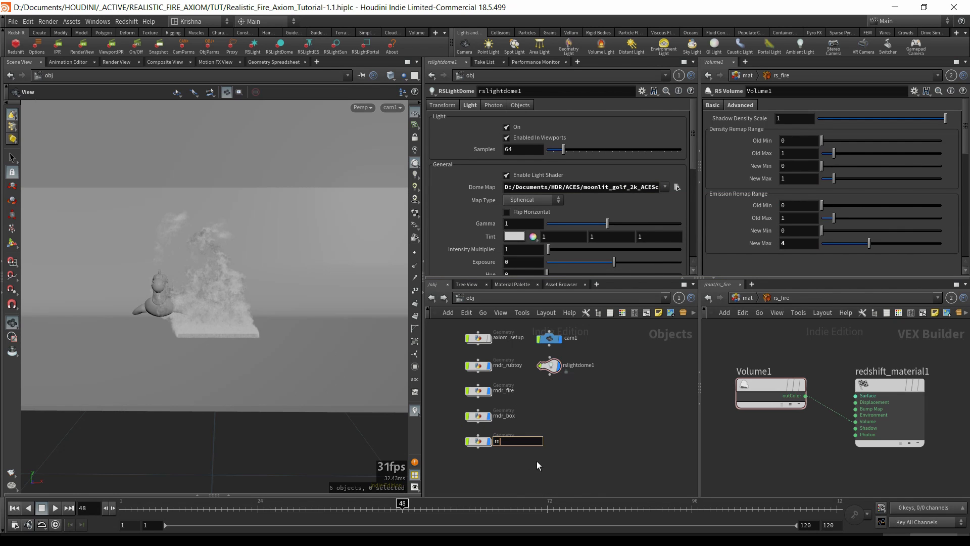
pyautogui.write('dr_grid')
pyautogui.press('Return')
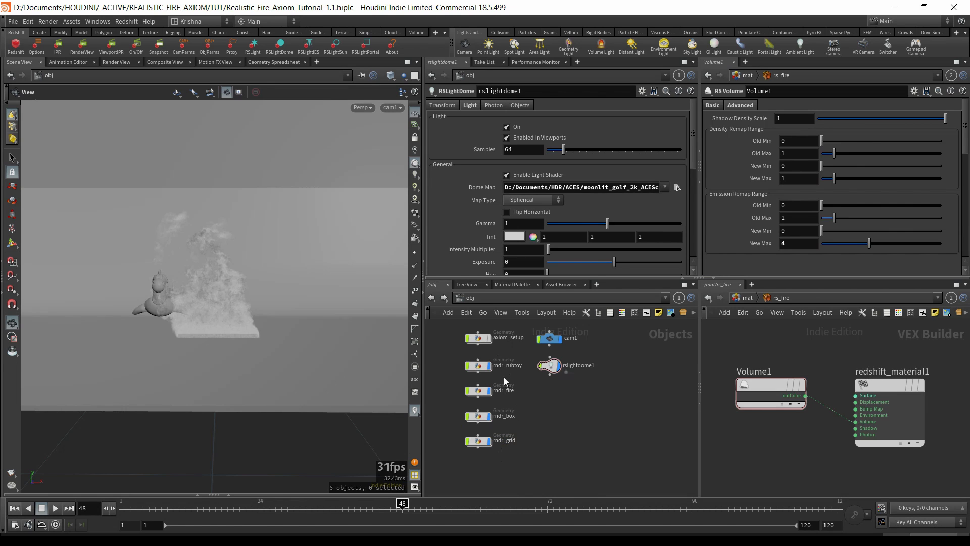
# - Set the Force Objects of Redshift_ROP1 in the out network to rndr*
pyautogui.click(738, 302)
pyautogui.click(738, 298)
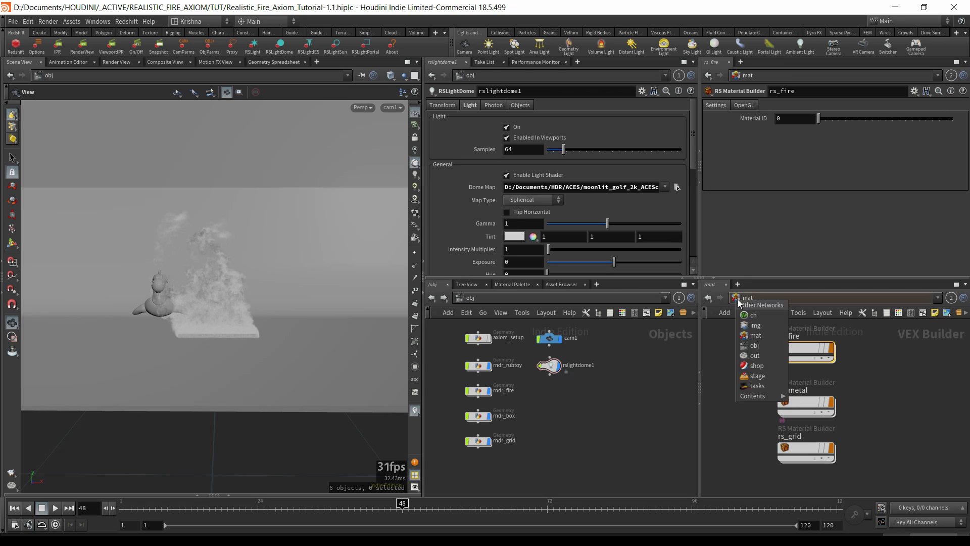
pyautogui.click(743, 355)
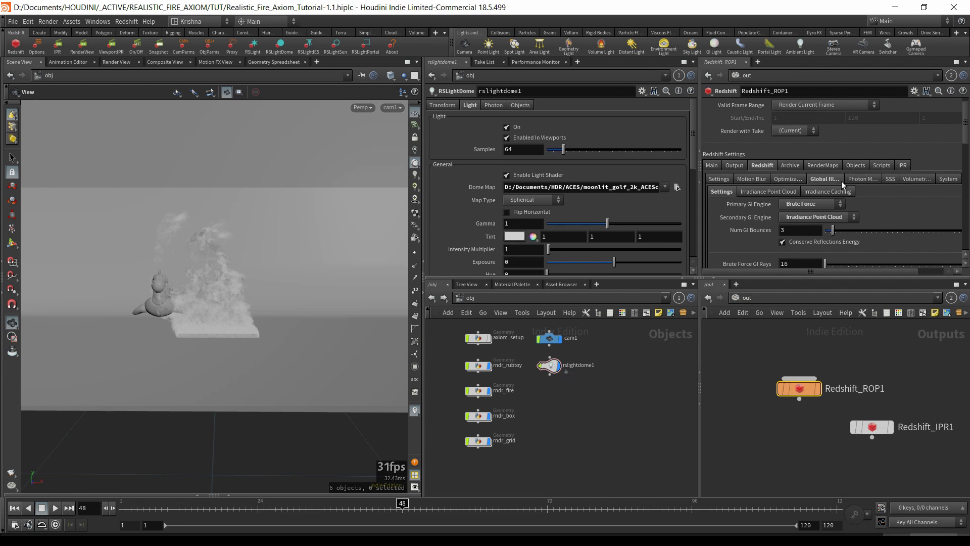
pyautogui.click(859, 166)
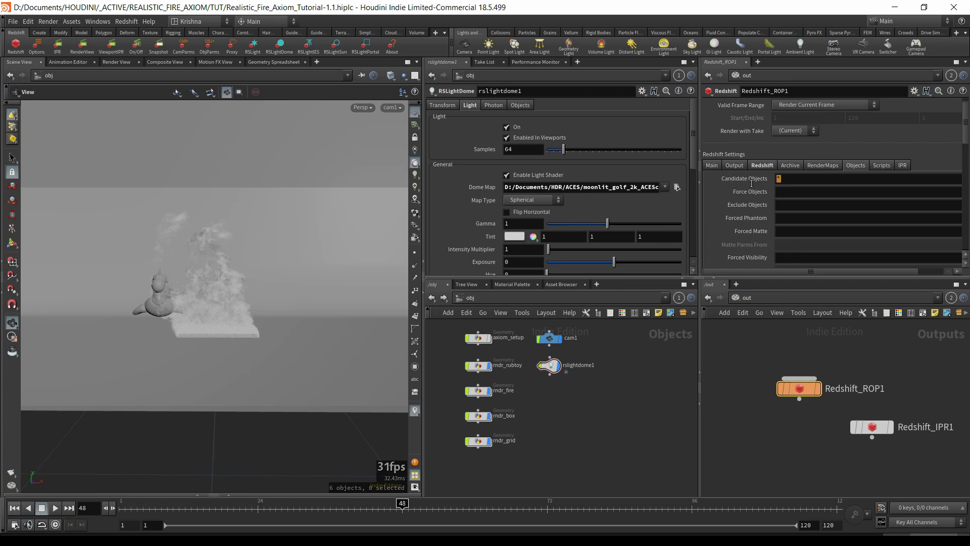
pyautogui.click(787, 192)
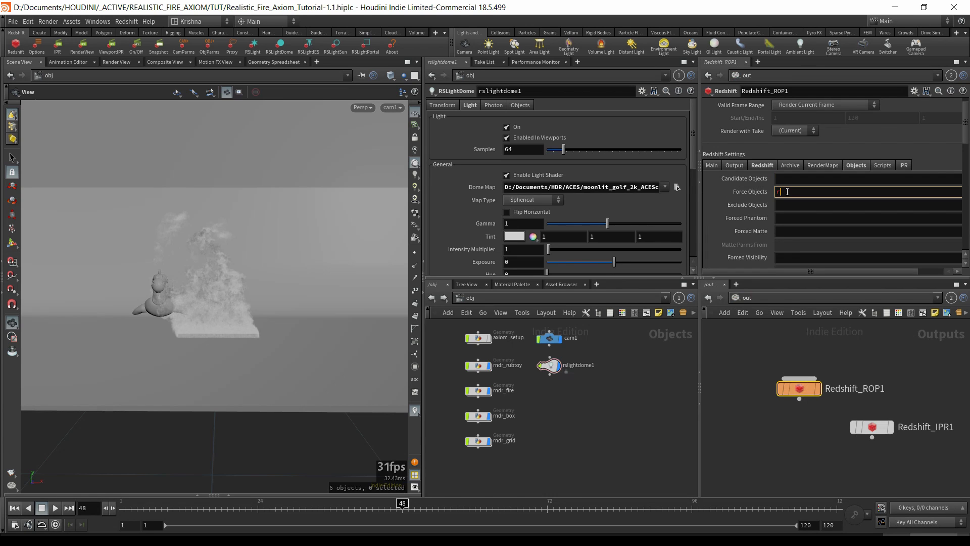
pyautogui.write('rndr*')
pyautogui.press('Return')
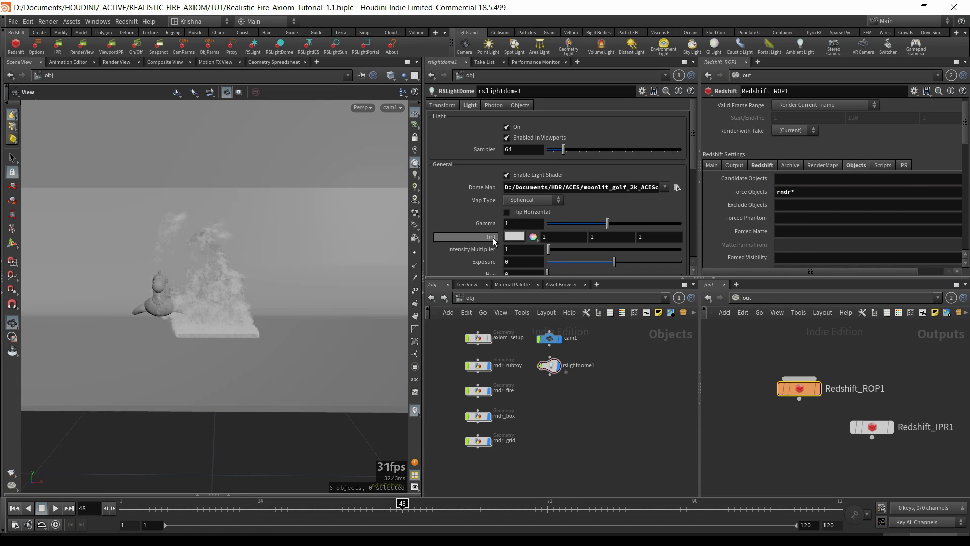
# - Start the Redshift Render View beside the dome light's parameters and compare the dome-lit render with snapshot_0
pyautogui.click(83, 53)
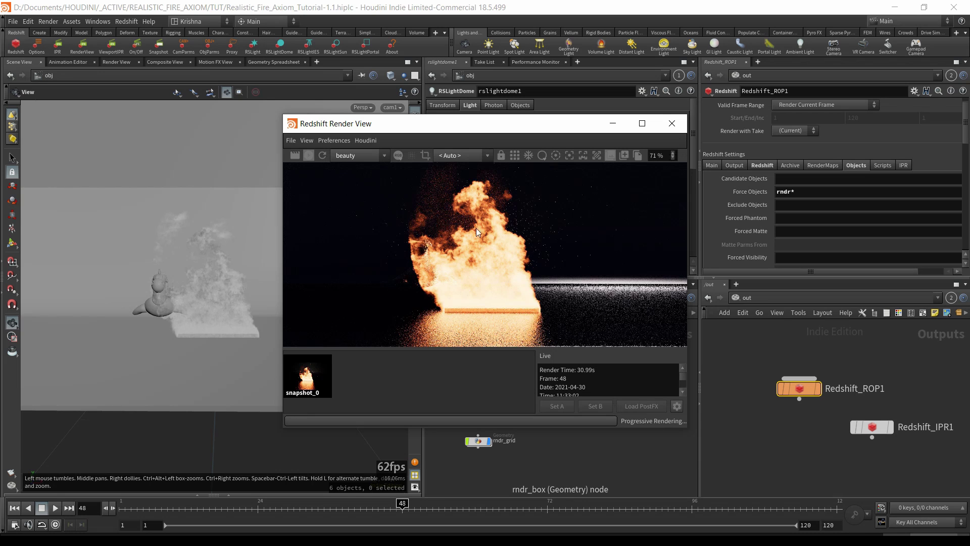
pyautogui.moveTo(482, 127); pyautogui.dragTo(311, 122)
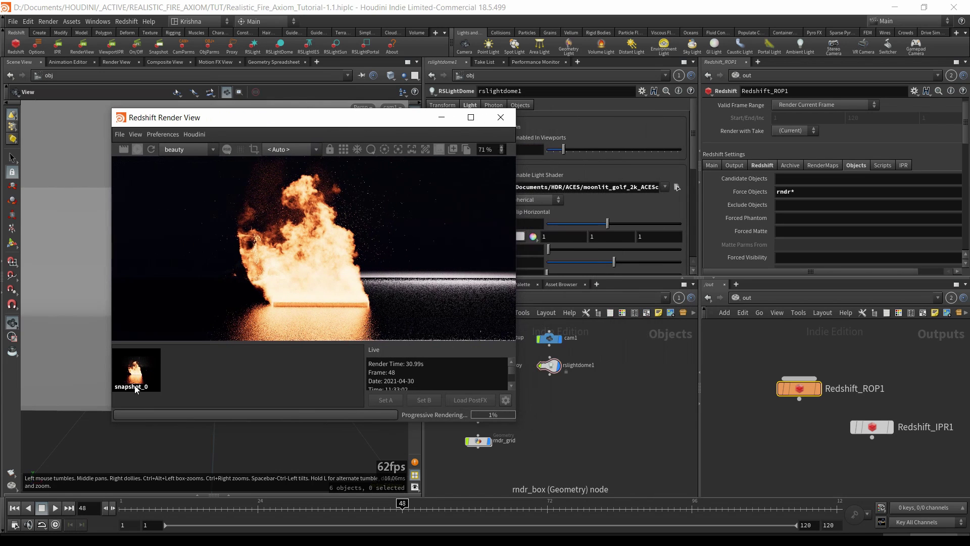
pyautogui.click(138, 371)
pyautogui.click(207, 377)
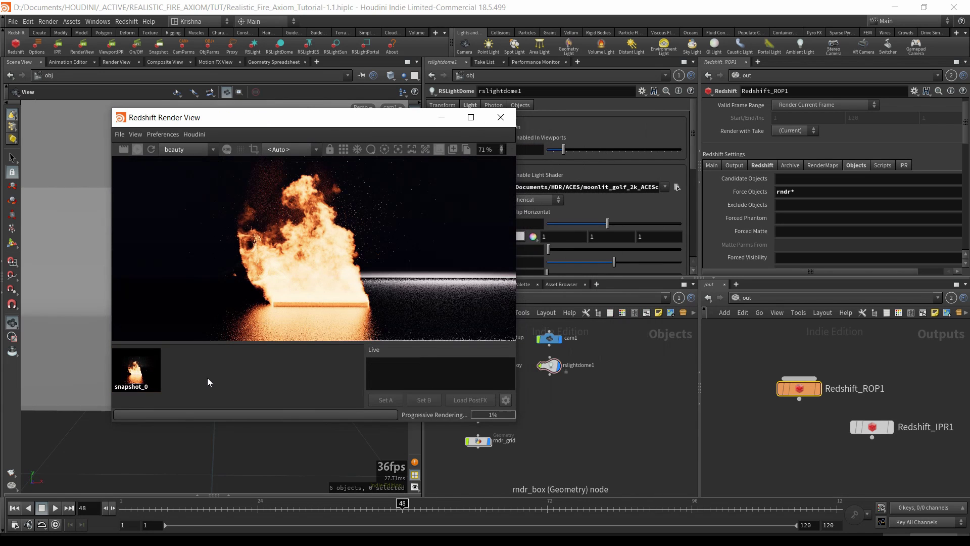
pyautogui.click(130, 381)
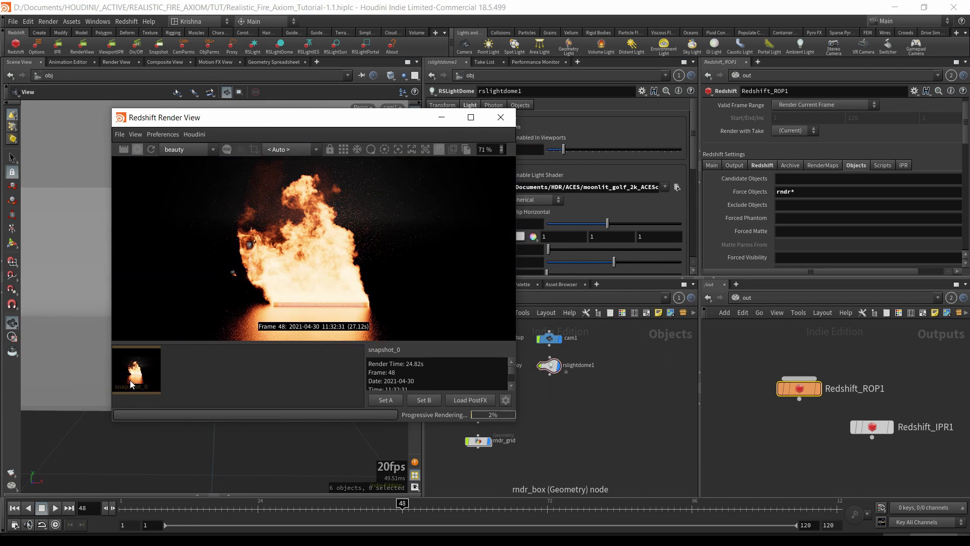
pyautogui.click(181, 388)
pyautogui.moveTo(300, 121); pyautogui.dragTo(211, 113)
# - Try a Y rotation of 225 on the dome light
pyautogui.click(455, 106)
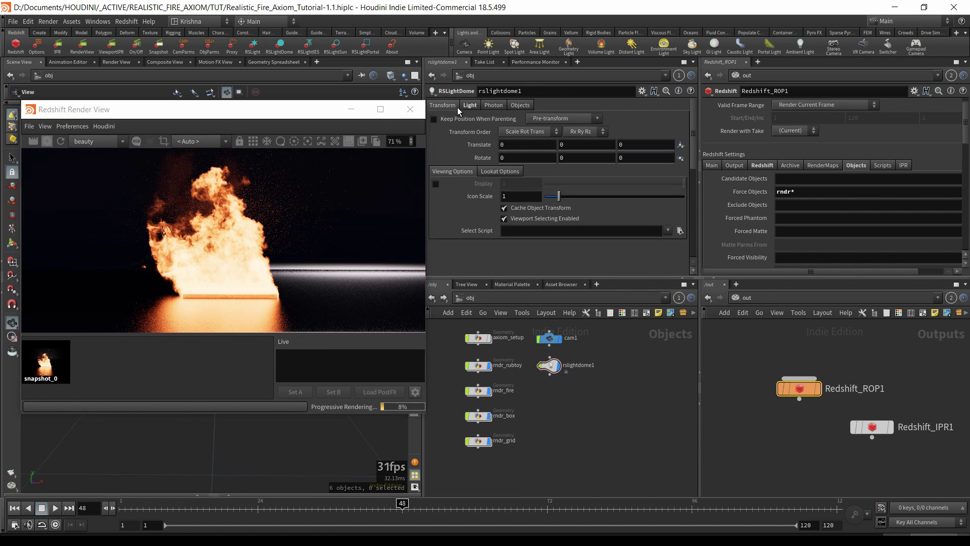
pyautogui.click(582, 162)
pyautogui.write('225')
pyautogui.press('Return')
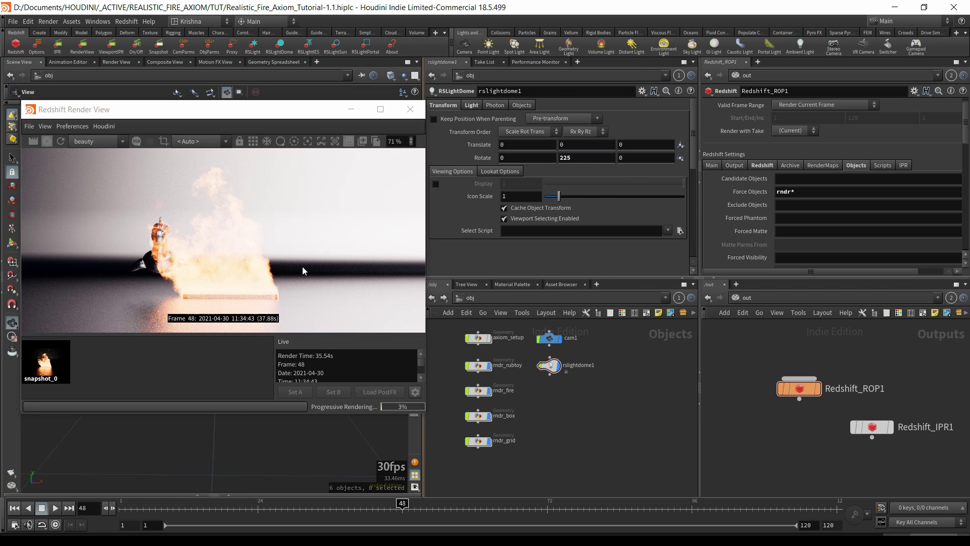
# - Reset the dome light's Y rotation to 0 and adjust it to -34
pyautogui.click(583, 161)
pyautogui.write('0')
pyautogui.press('Return')
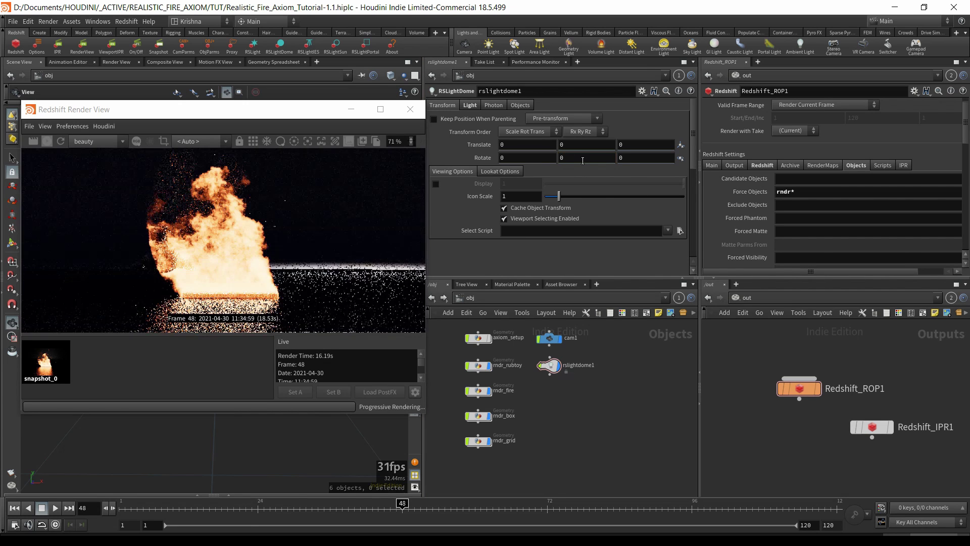
pyautogui.moveTo(583, 160); pyautogui.dragTo(417, 136, button='middle')
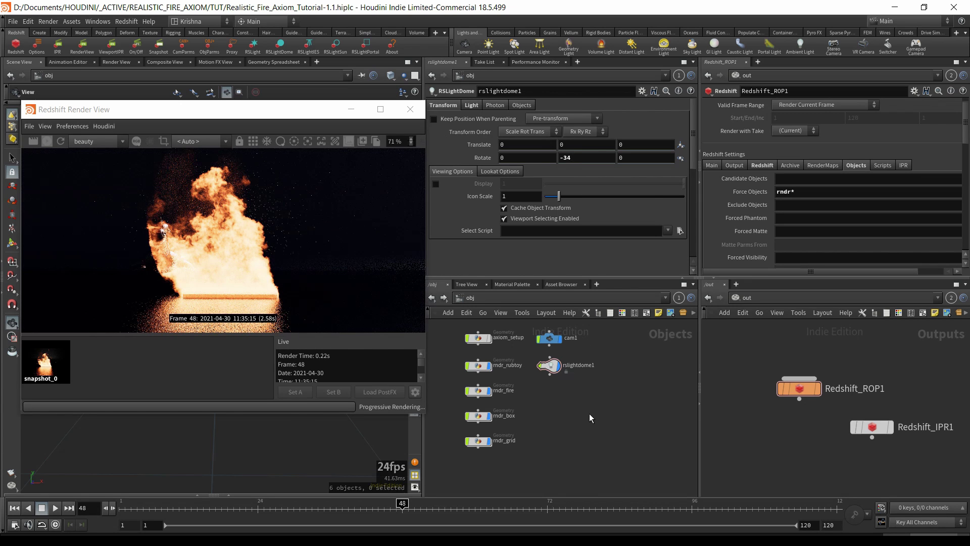
# - Compare the live render of the rotated dome light with snapshot_0 several times
pyautogui.click(55, 362)
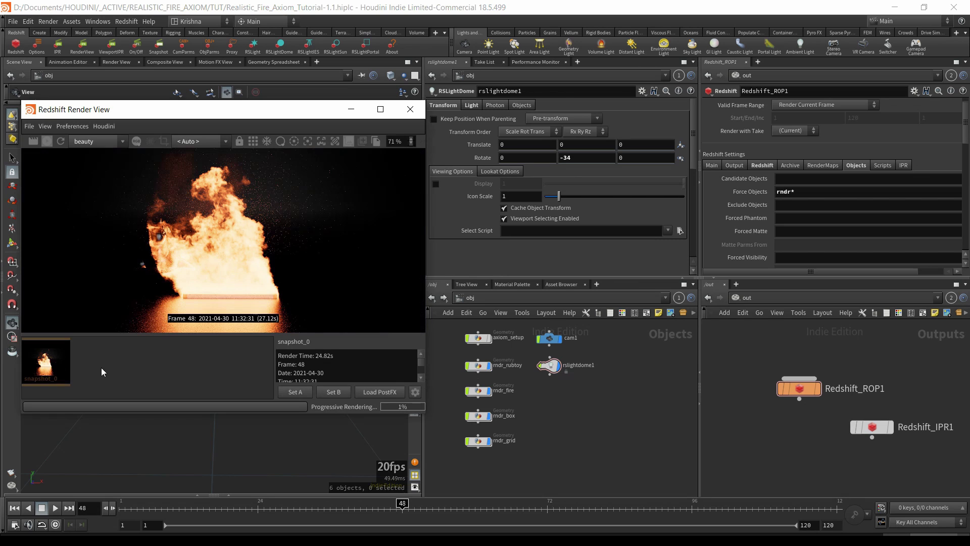
pyautogui.click(101, 368)
pyautogui.click(16, 367)
pyautogui.click(37, 369)
pyautogui.click(120, 370)
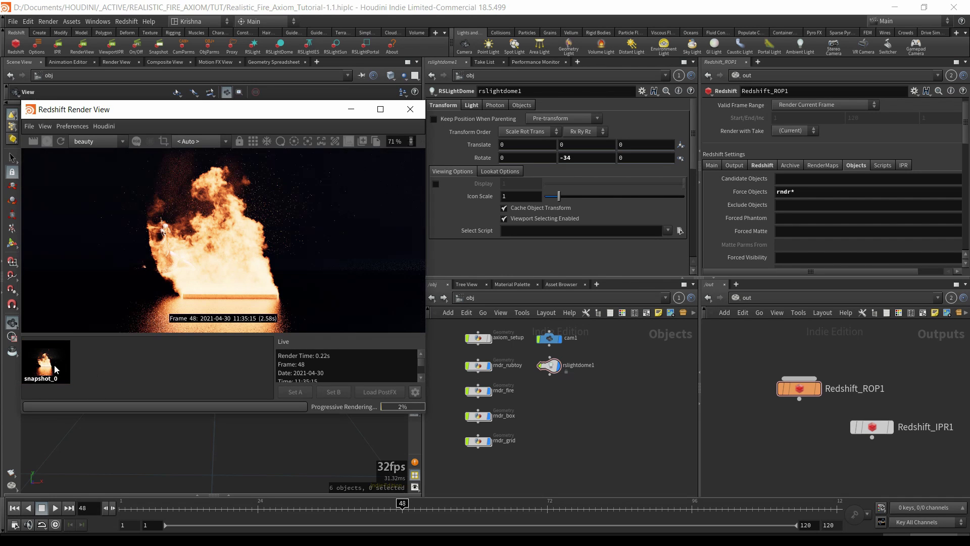
pyautogui.click(55, 365)
pyautogui.click(122, 371)
# - Set the Volume Contribution Scale of rslightdome1 to 1
pyautogui.click(551, 365)
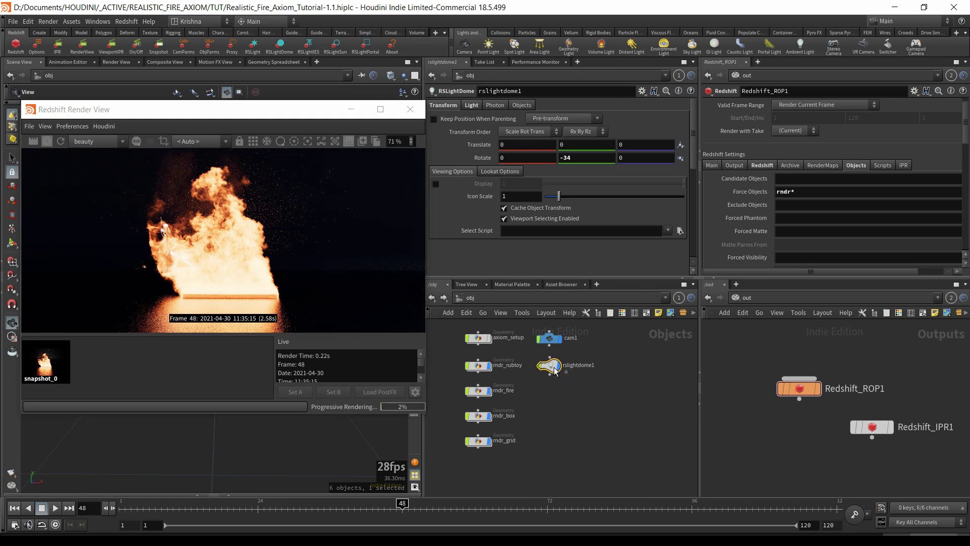
pyautogui.click(471, 105)
pyautogui.scroll(-3, 478, 202)
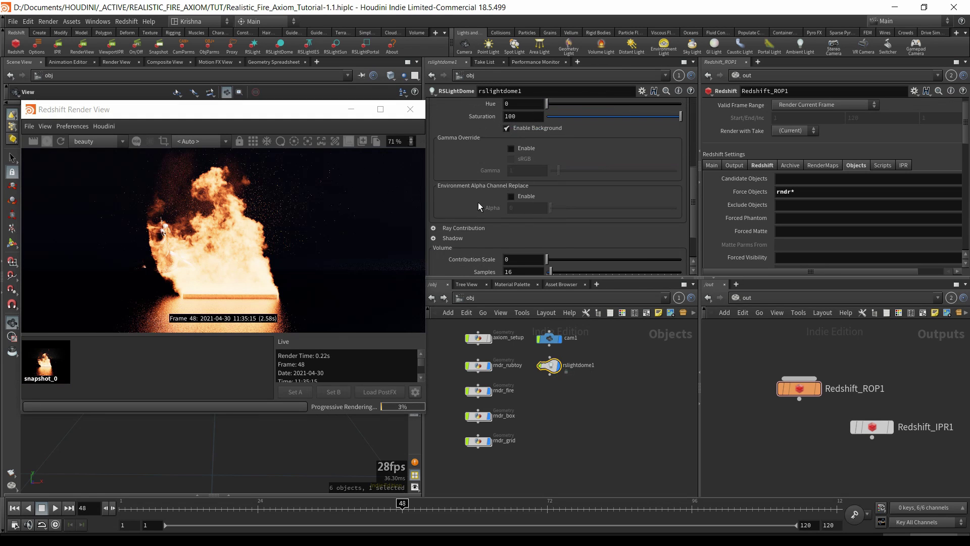
pyautogui.scroll(-2, 486, 211)
pyautogui.moveTo(512, 211); pyautogui.dragTo(470, 211)
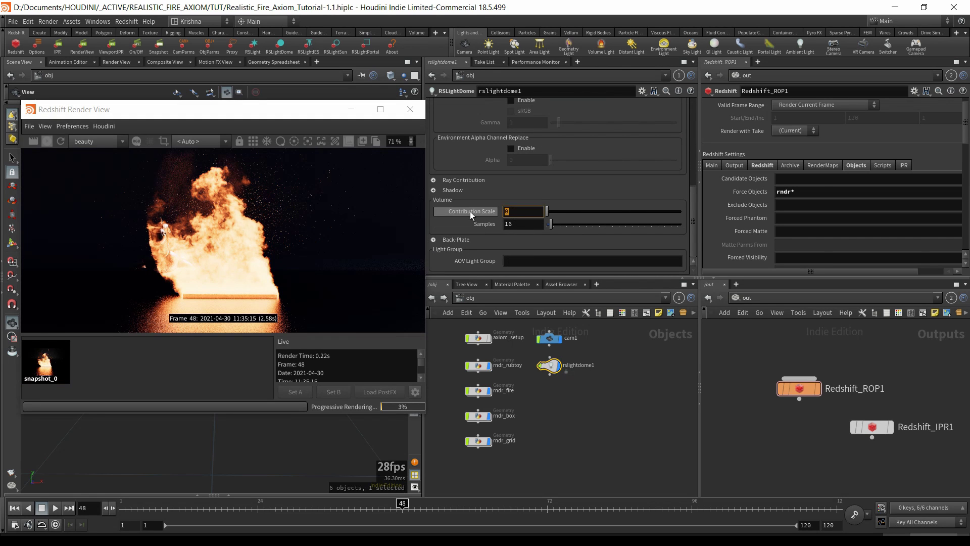
pyautogui.write('1')
pyautogui.press('Return')
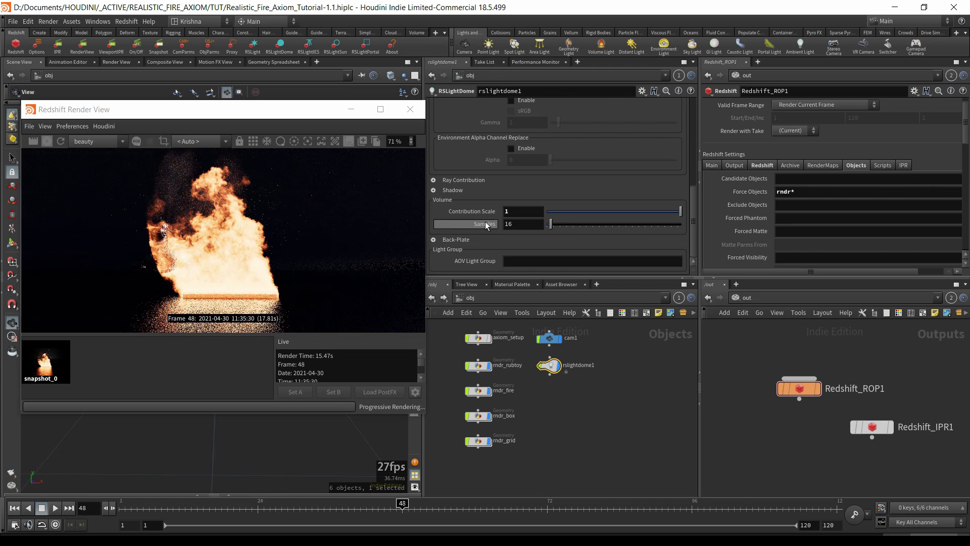
# - Examine how the dome light's volume contribution affects the smoke by switching between snapshot_0 and the live render
pyautogui.click(53, 378)
pyautogui.click(108, 375)
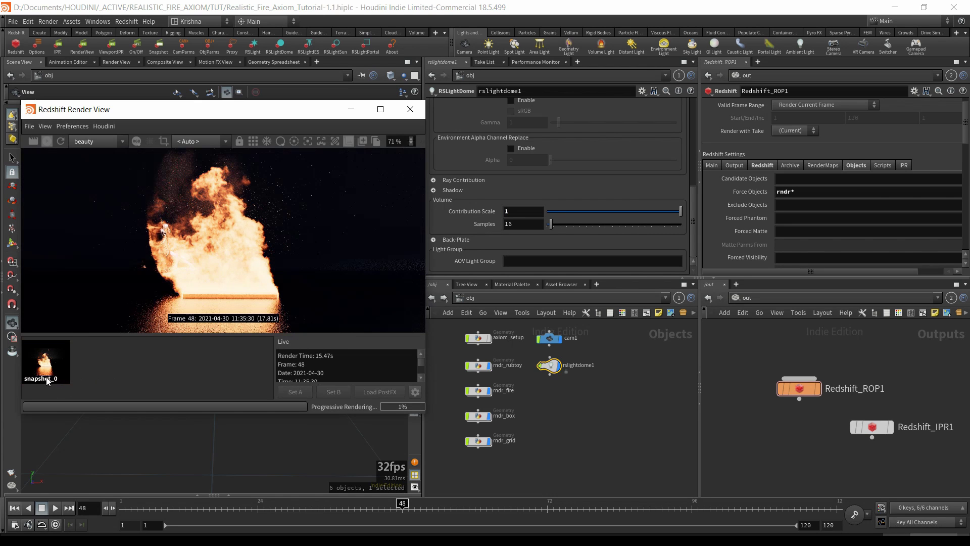
pyautogui.click(45, 372)
pyautogui.click(130, 375)
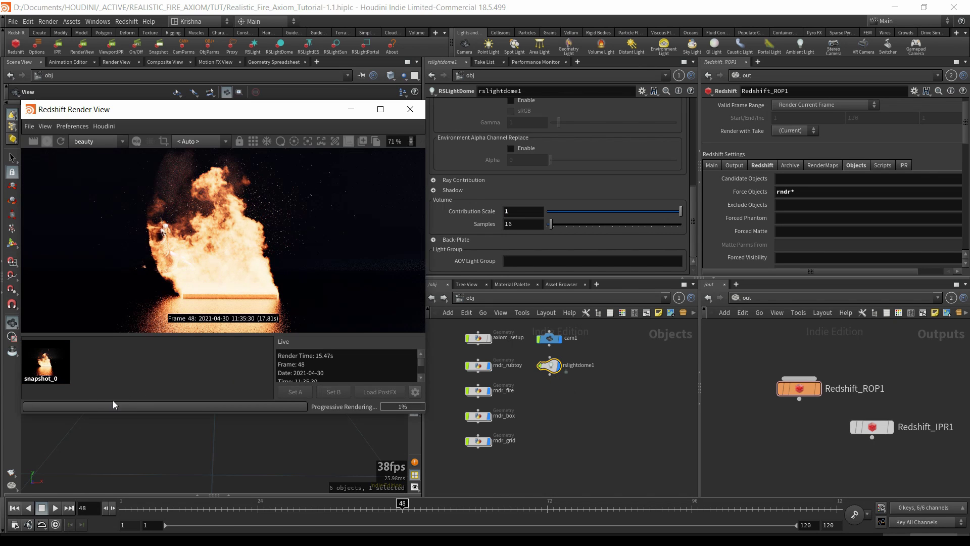
pyautogui.click(56, 362)
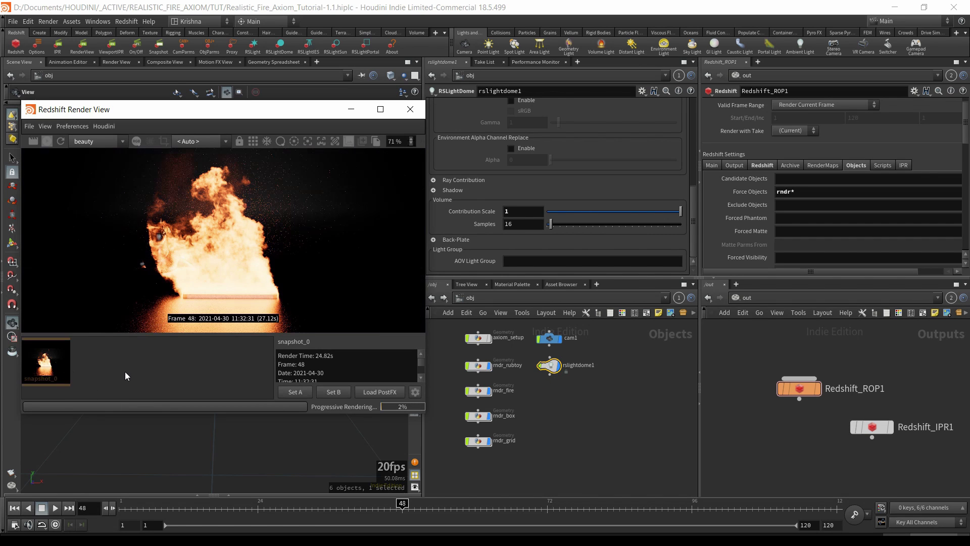
pyautogui.click(613, 434)
pyautogui.click(176, 388)
pyautogui.moveTo(582, 408); pyautogui.dragTo(548, 368)
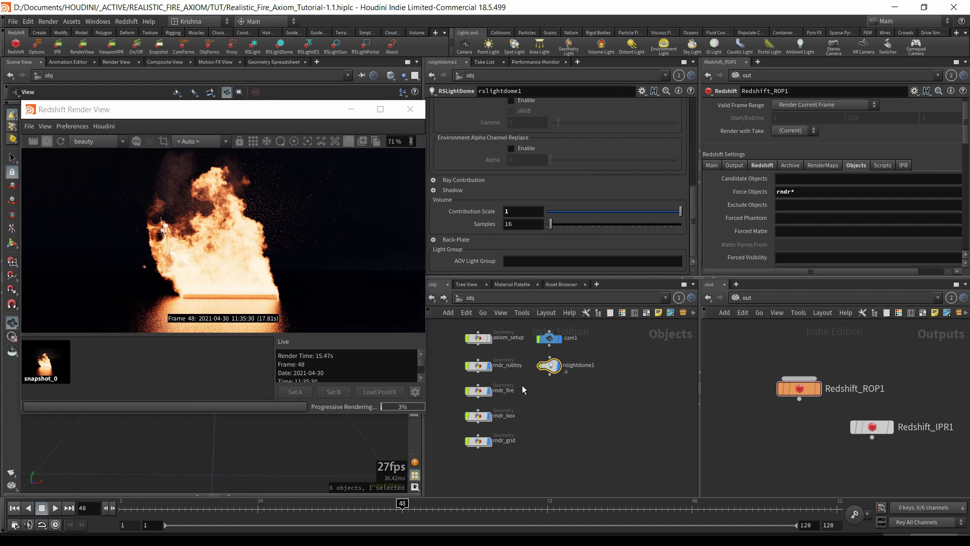
pyautogui.click(45, 369)
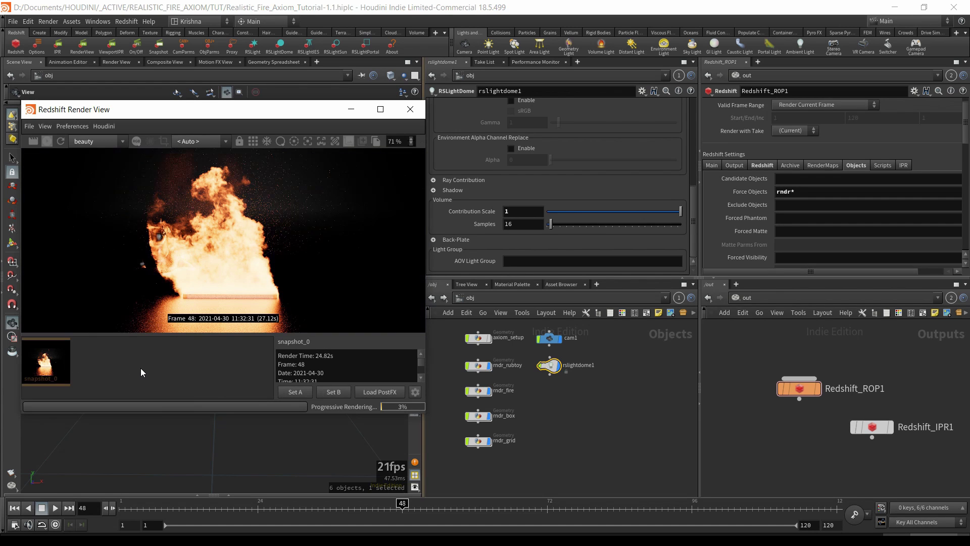
pyautogui.click(141, 368)
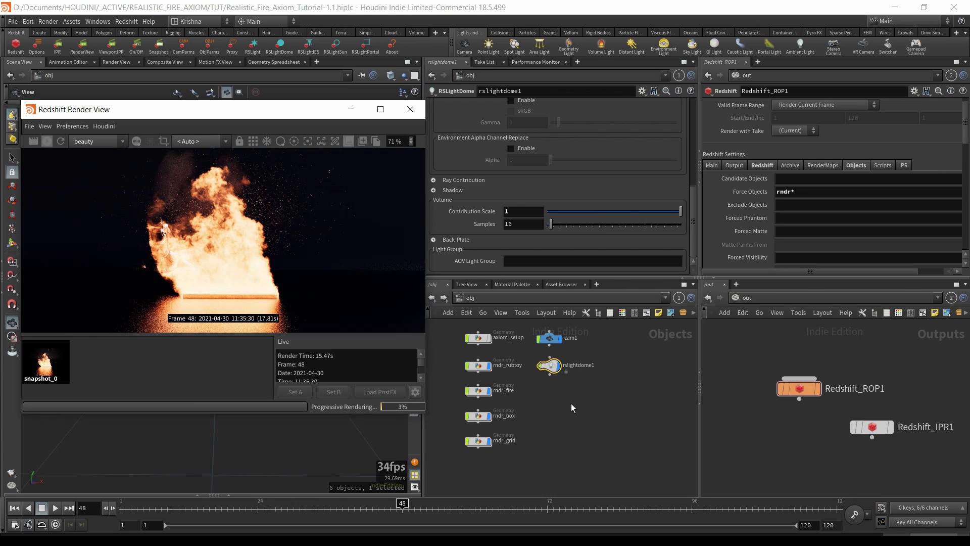
# - Switch off the dome light and re-render the fire with the snapshots strip hidden
pyautogui.scroll(5, 532, 172)
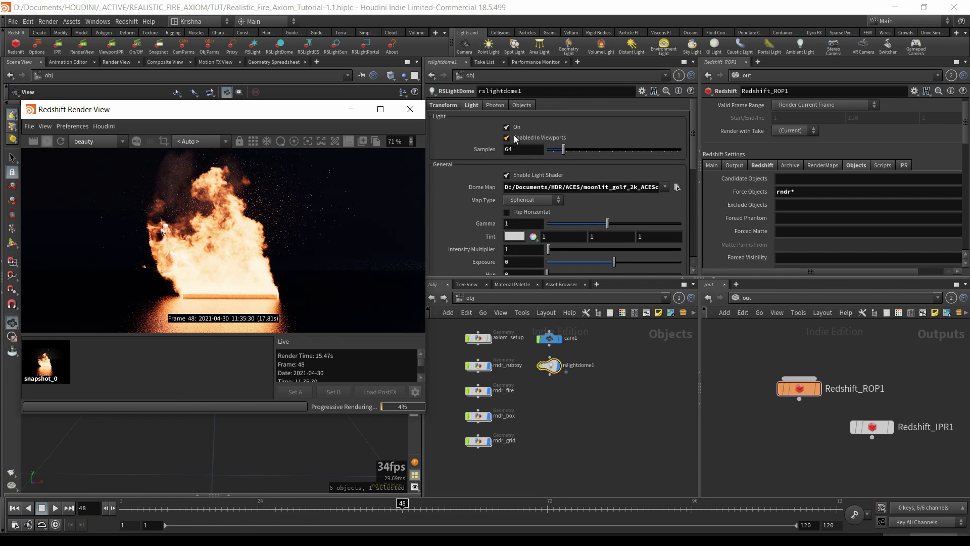
pyautogui.click(507, 127)
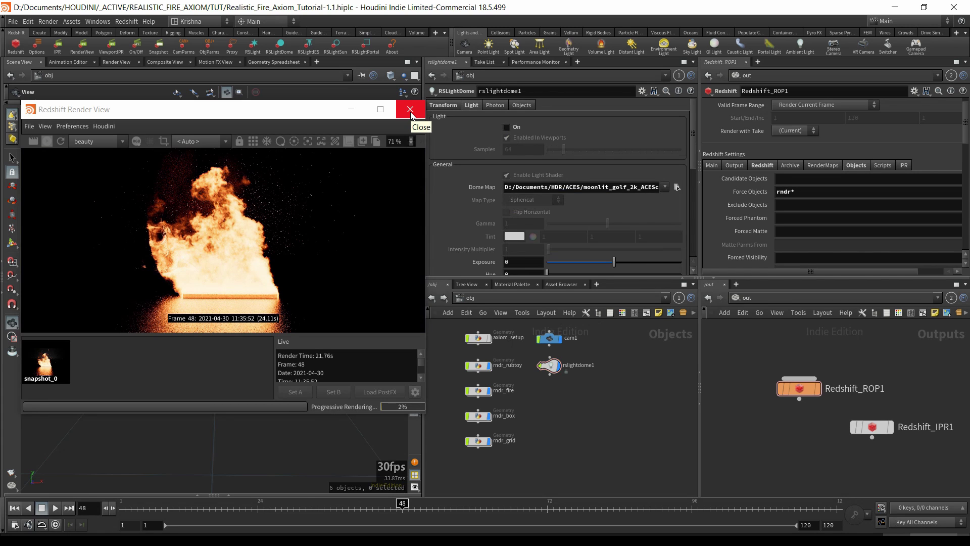
pyautogui.click(422, 142)
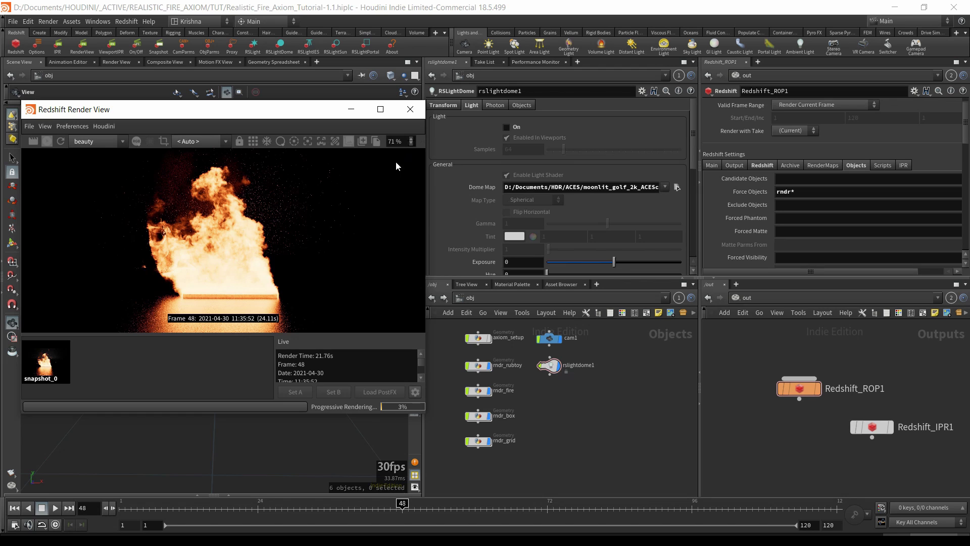
pyautogui.click(349, 142)
pyautogui.click(60, 141)
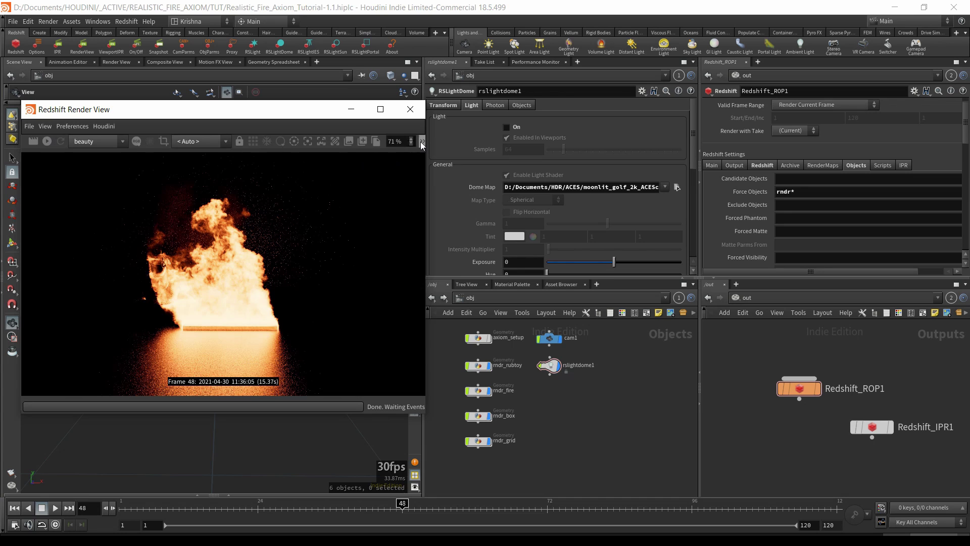
# - Show the render view's display settings and compare the fire with Photographic Exposure on and off
pyautogui.click(422, 143)
pyautogui.click(91, 156)
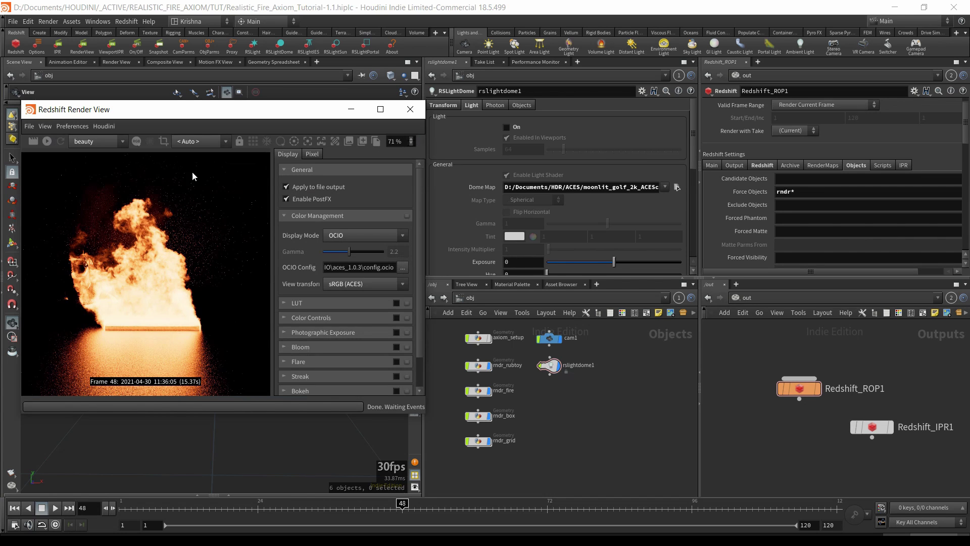
pyautogui.scroll(-2, 343, 317)
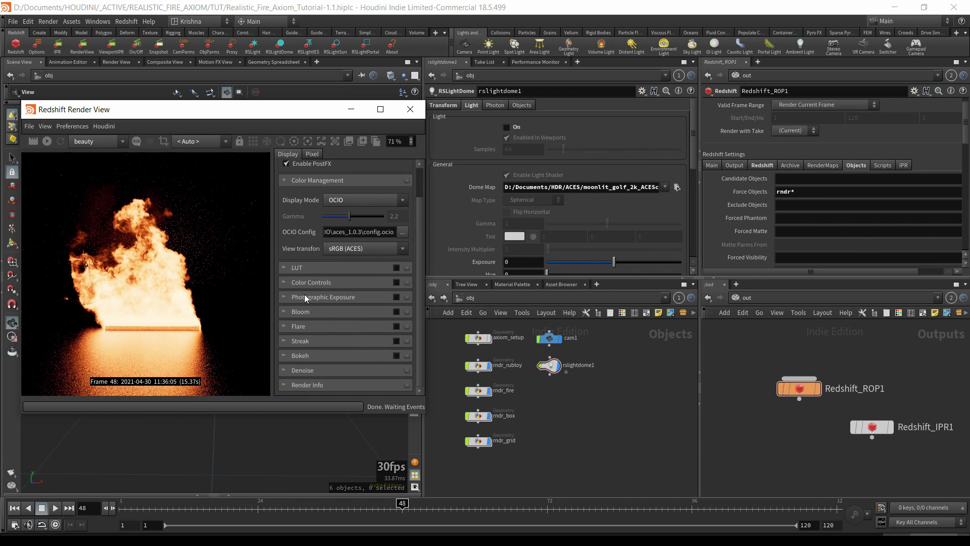
pyautogui.click(396, 297)
pyautogui.click(396, 297)
pyautogui.click(396, 297)
pyautogui.click(396, 297)
# - Enable the Bloom post effect and review its threshold, softness, tint and intensity settings
pyautogui.click(397, 311)
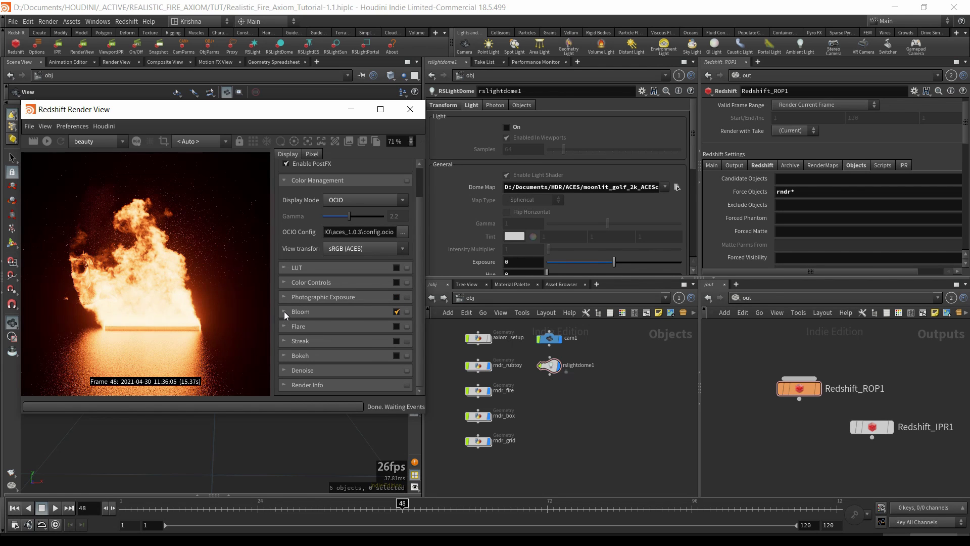
pyautogui.click(284, 311)
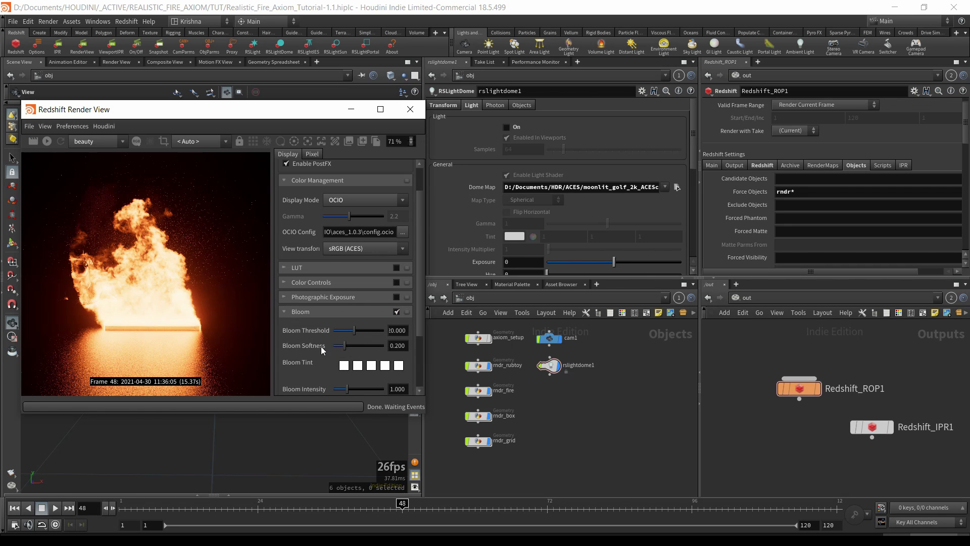
pyautogui.scroll(-1, 309, 377)
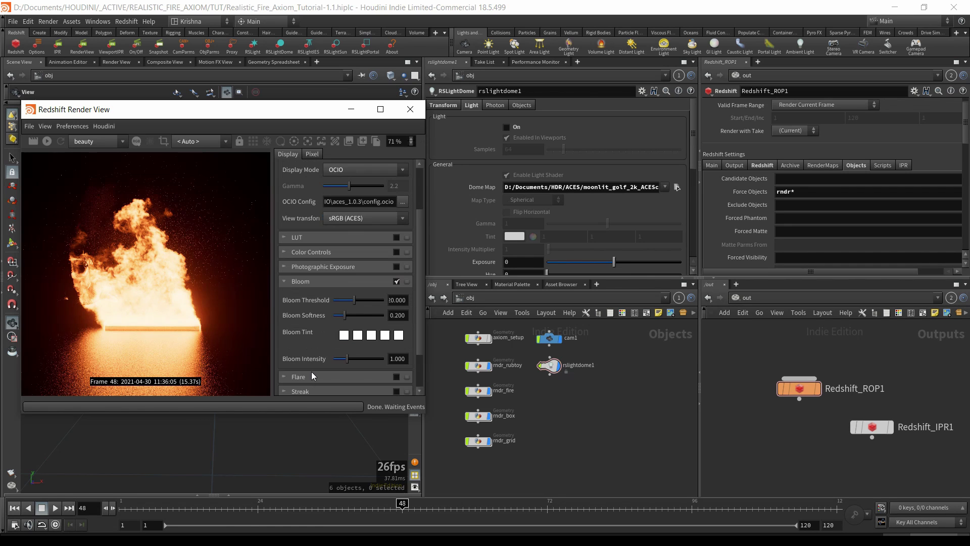
pyautogui.click(283, 281)
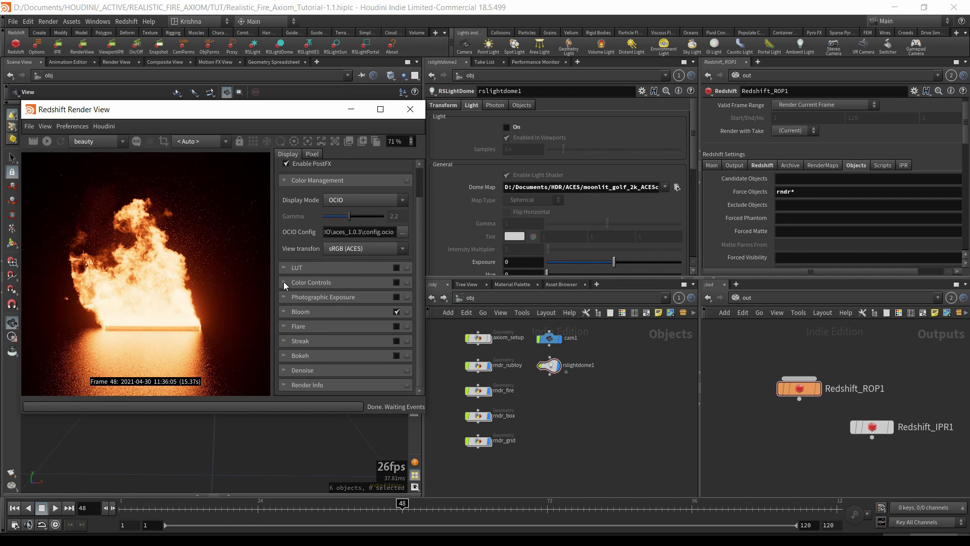
# - Enable the Flare post effect and set its intensity to 0.02
pyautogui.click(396, 327)
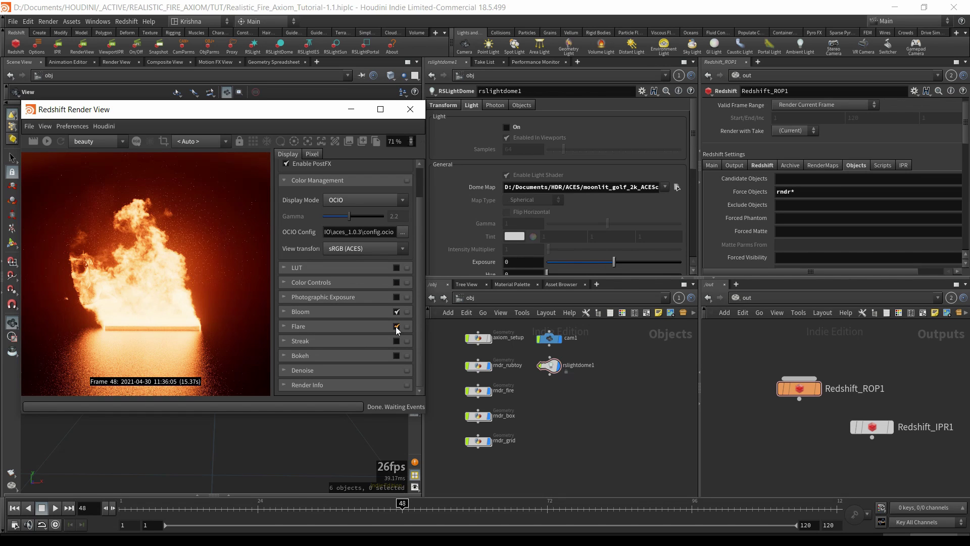
pyautogui.click(286, 327)
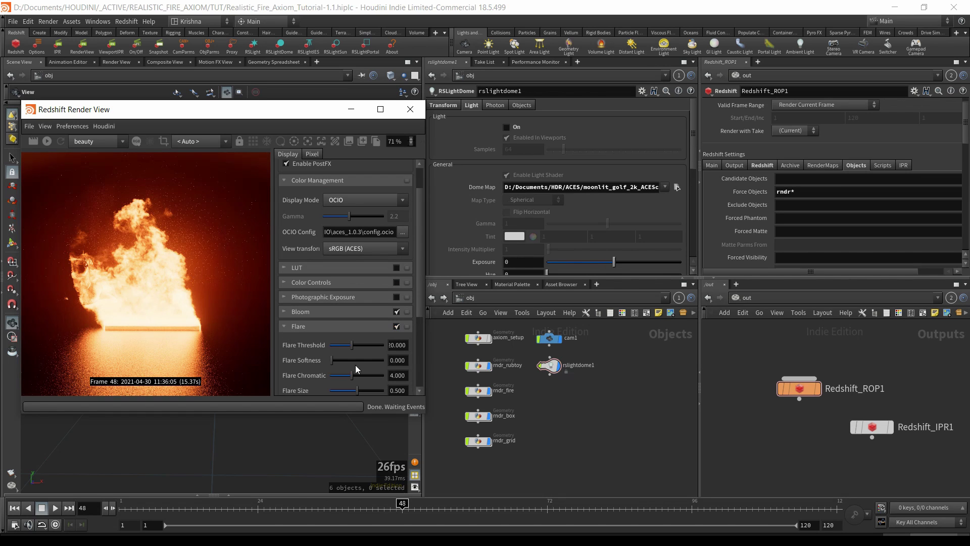
pyautogui.scroll(-4, 355, 375)
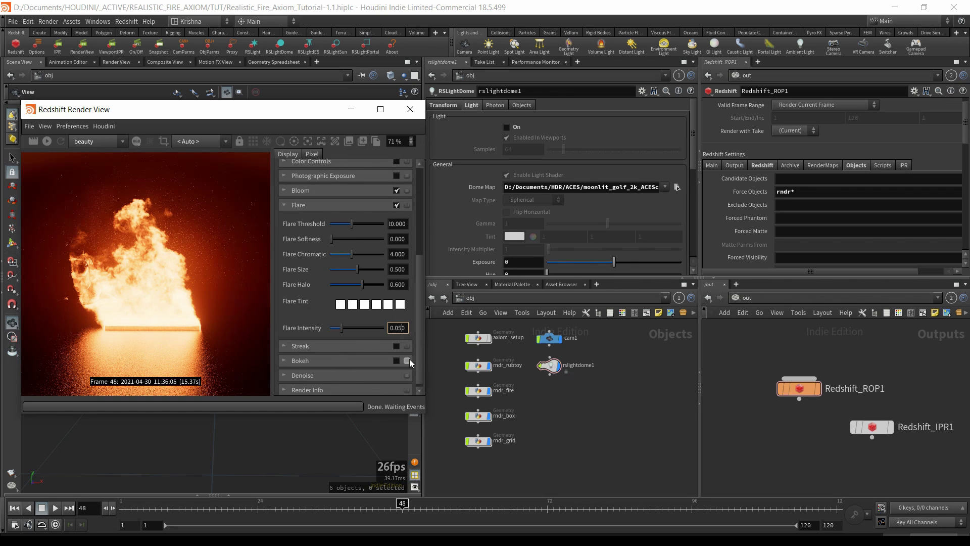
pyautogui.press('Return')
pyautogui.scroll(-5, 183, 302)
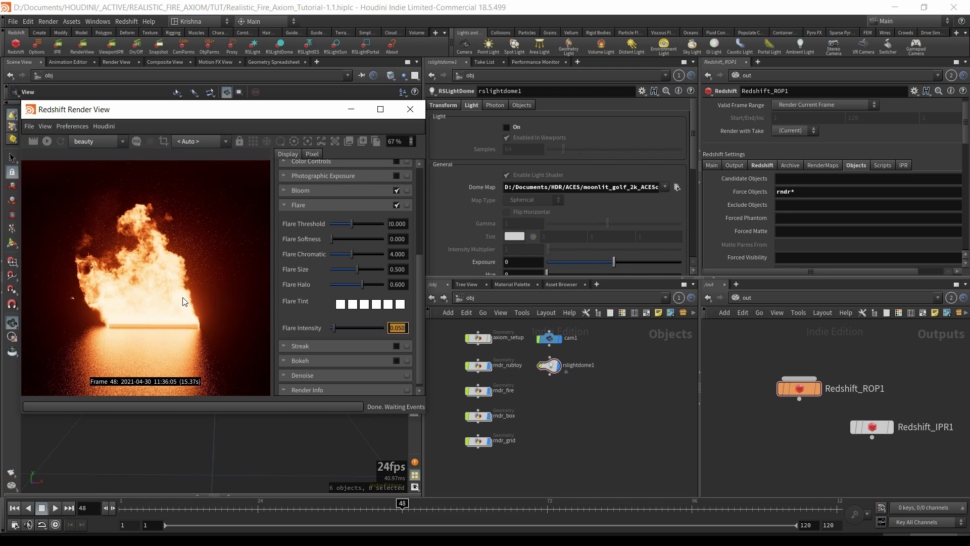
pyautogui.scroll(-2, 187, 311)
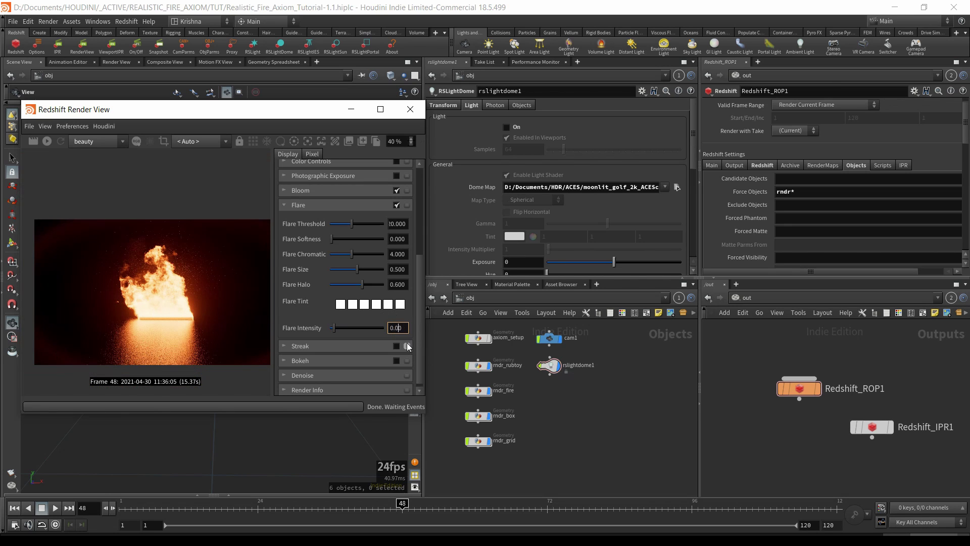
pyautogui.write('2')
pyautogui.press('Return')
# - Compare the fire with Flare and Photographic Exposure each switched on and off
pyautogui.click(395, 205)
pyautogui.click(395, 206)
pyautogui.click(396, 176)
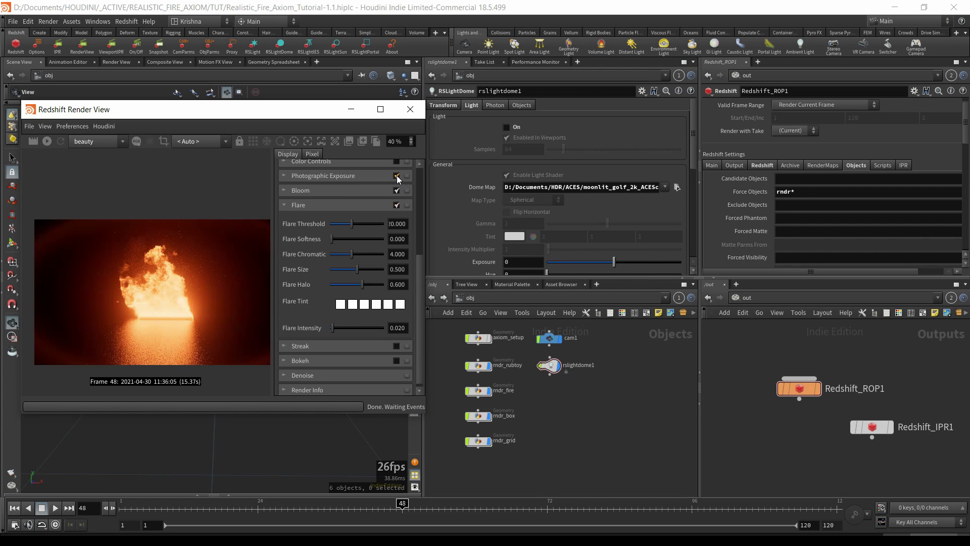
pyautogui.click(396, 176)
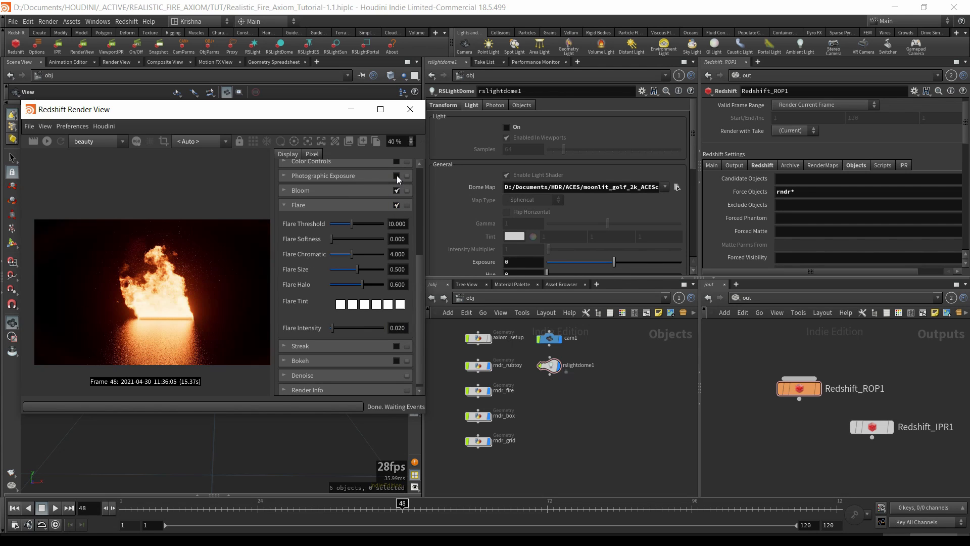
pyautogui.scroll(3, 349, 249)
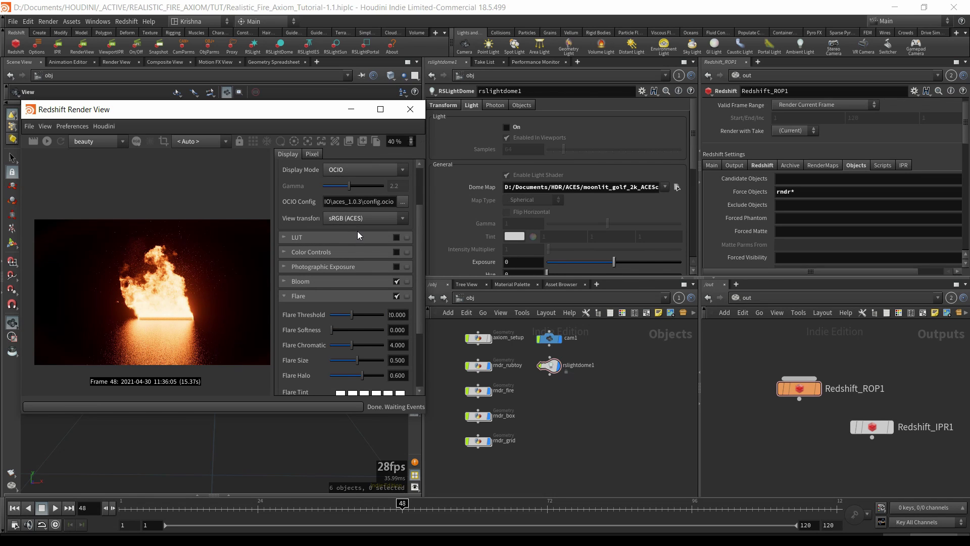
pyautogui.scroll(1, 356, 232)
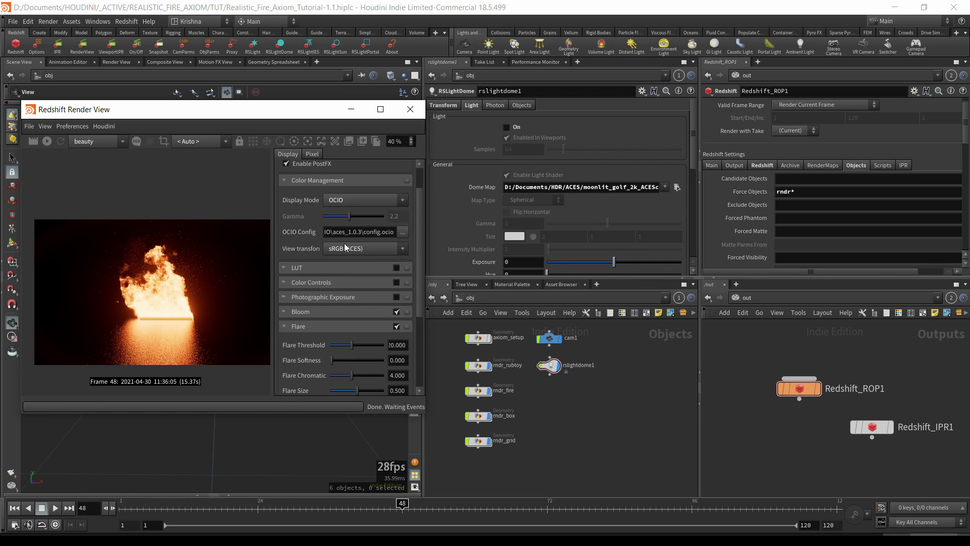
# - Hide the render view's display settings, inspect the fire up close and close the render view
pyautogui.click(422, 141)
pyautogui.click(95, 159)
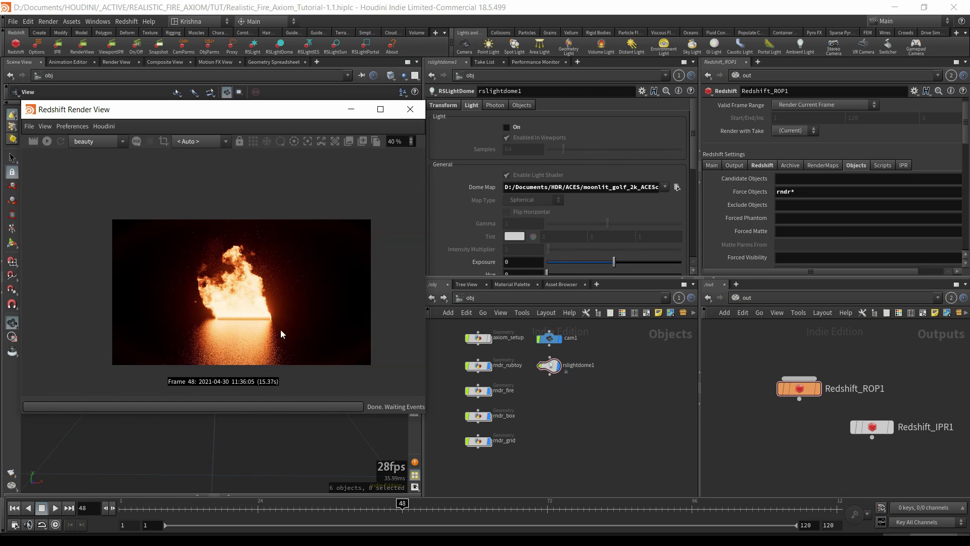
pyautogui.scroll(3, 239, 325)
pyautogui.scroll(1, 239, 328)
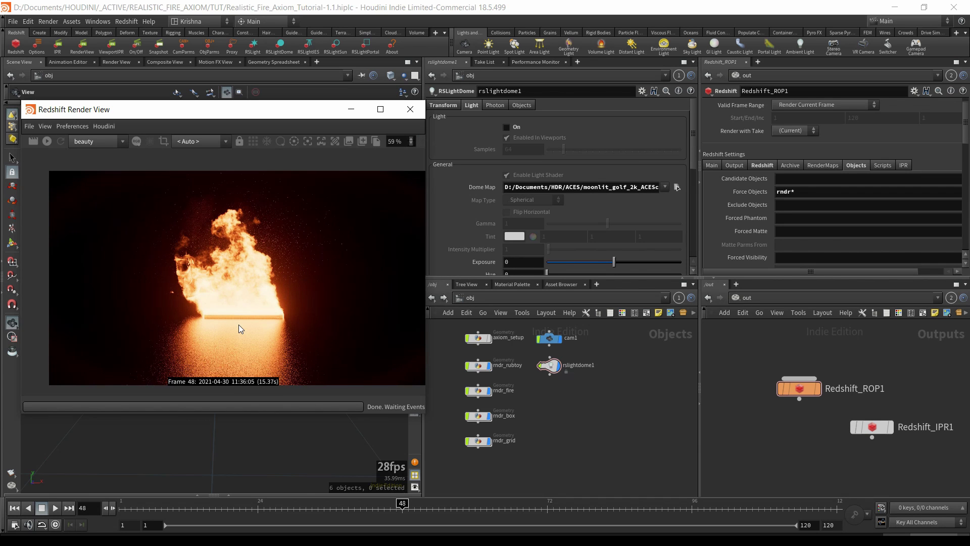
pyautogui.scroll(1, 239, 325)
pyautogui.click(559, 431)
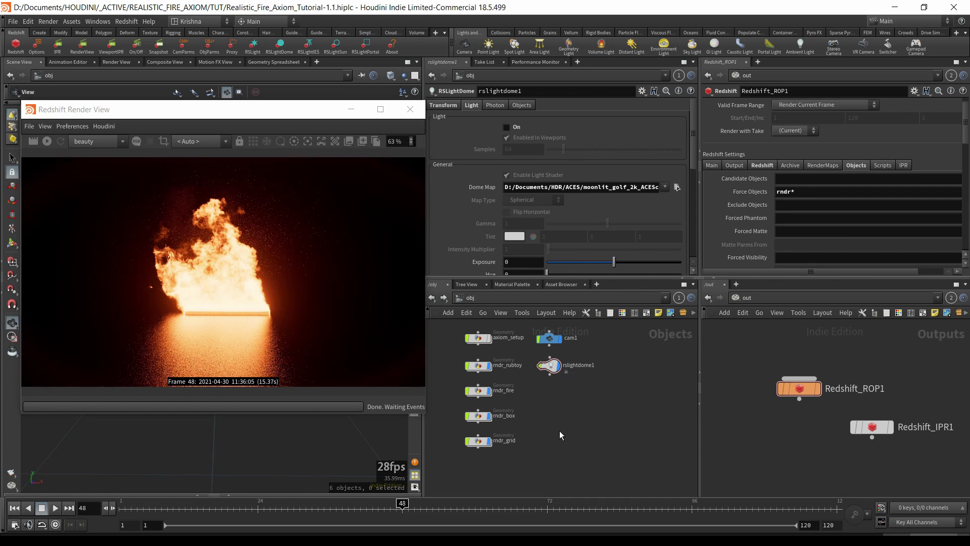
pyautogui.click(408, 112)
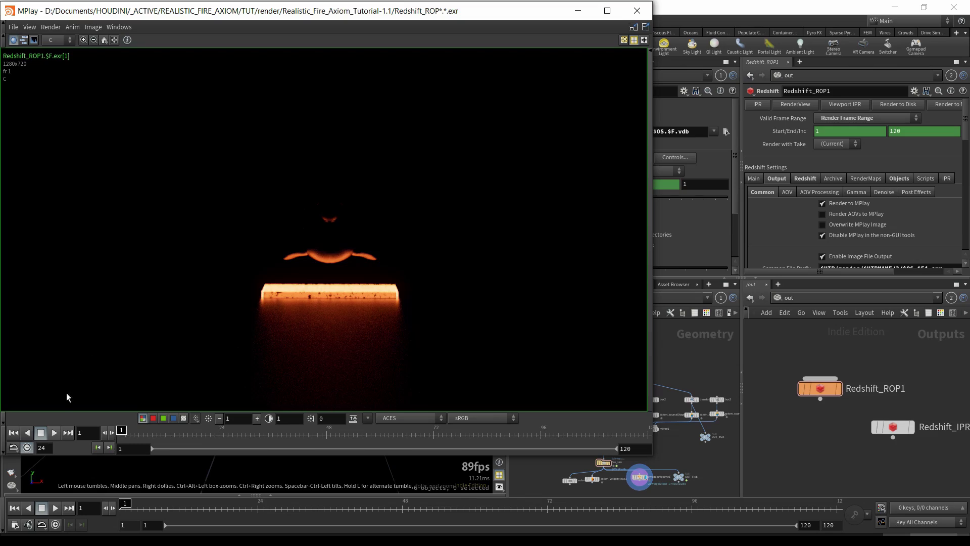
# - Play the rendered fire sequence in MPlay, stop playback and scrub to frame 91
pyautogui.click(54, 432)
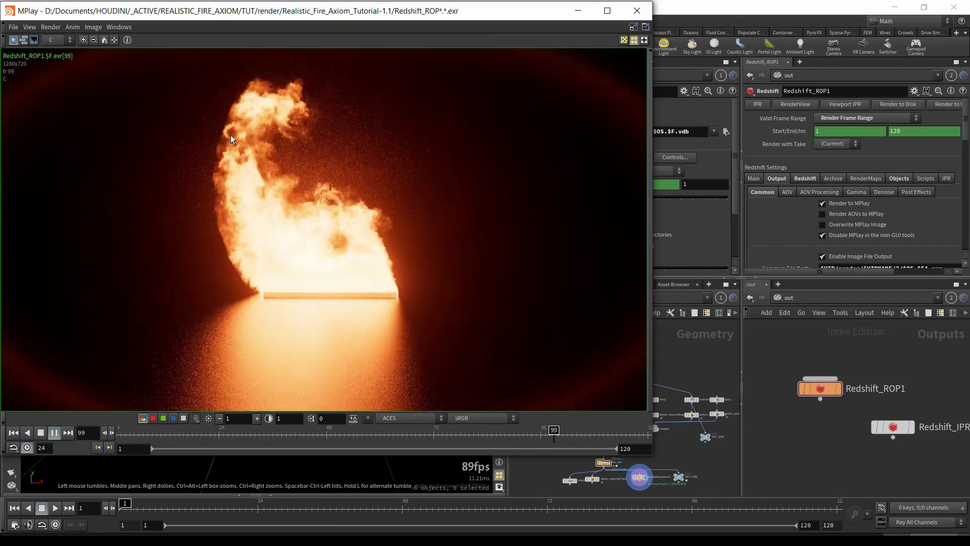
pyautogui.click(42, 435)
pyautogui.moveTo(346, 436); pyautogui.dragTo(516, 433)
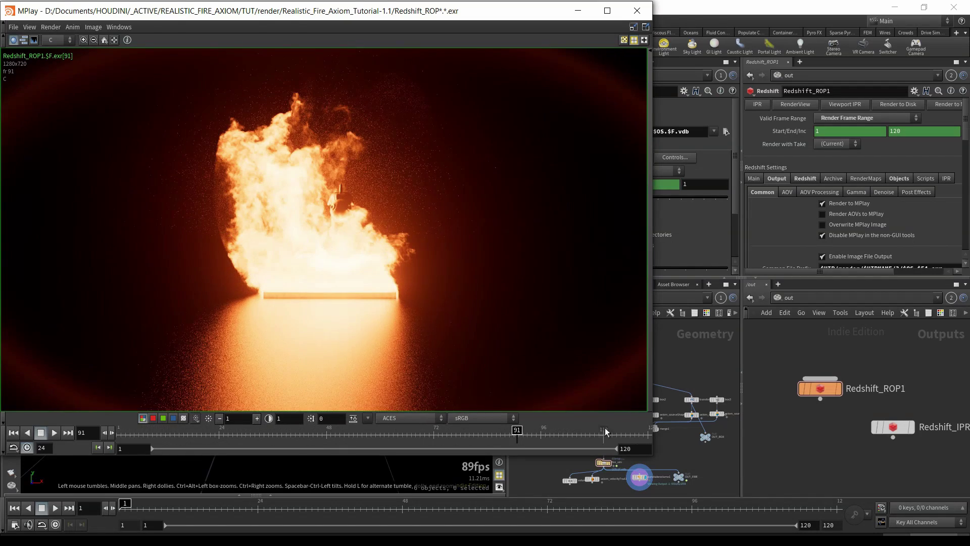
# - Return to Houdini's axiom_setup network and examine the type and shape options of axiom_sourceShape3
pyautogui.click(719, 426)
pyautogui.scroll(4, 718, 399)
pyautogui.moveTo(732, 451); pyautogui.dragTo(678, 442, button='middle')
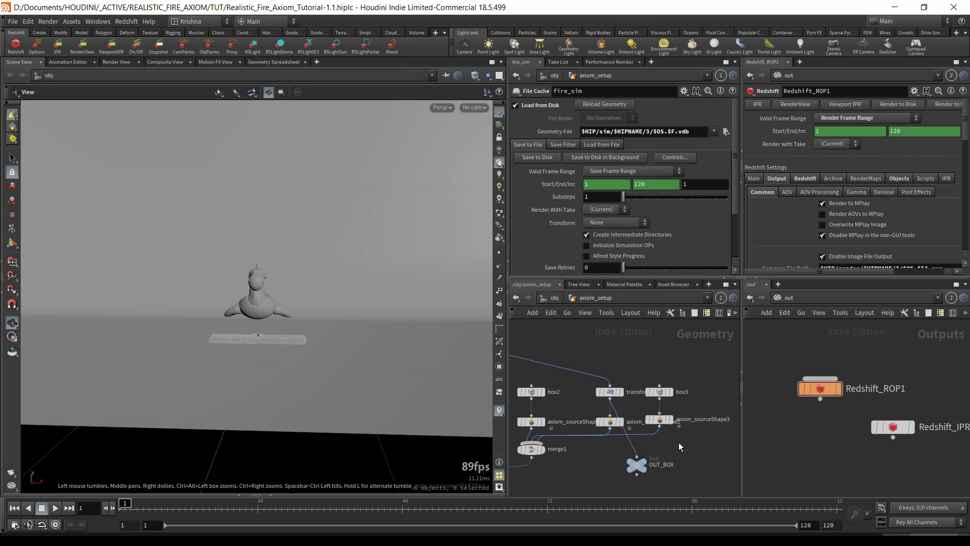
pyautogui.moveTo(679, 442); pyautogui.dragTo(647, 407)
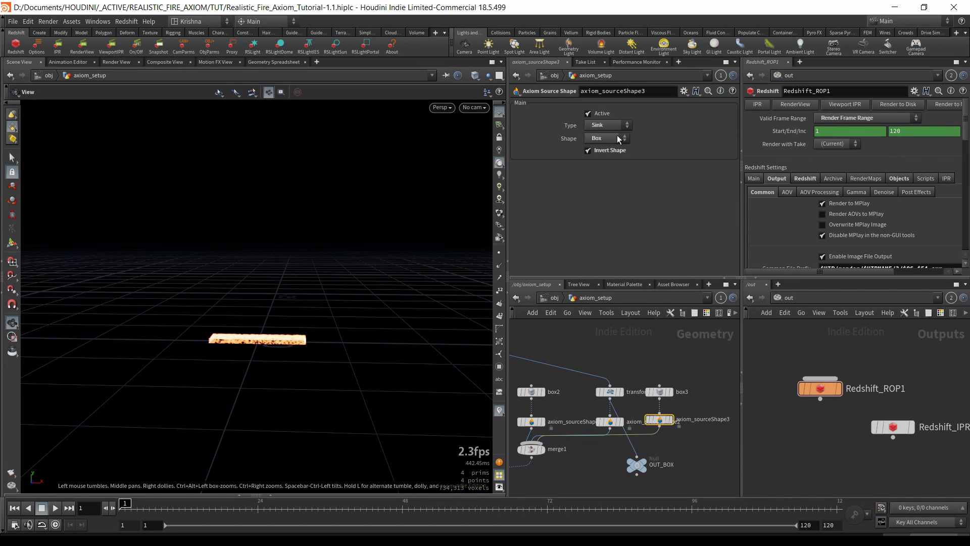
pyautogui.click(597, 139)
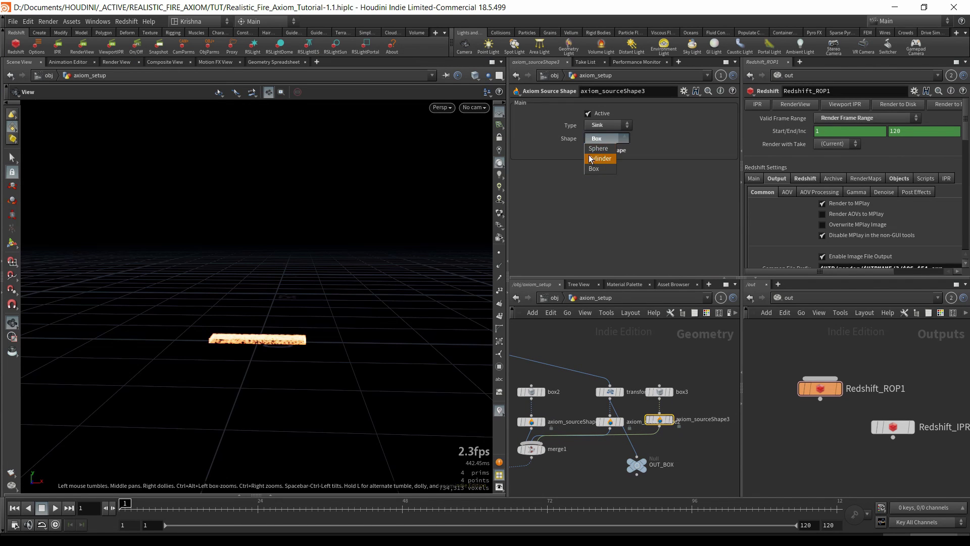
pyautogui.click(569, 168)
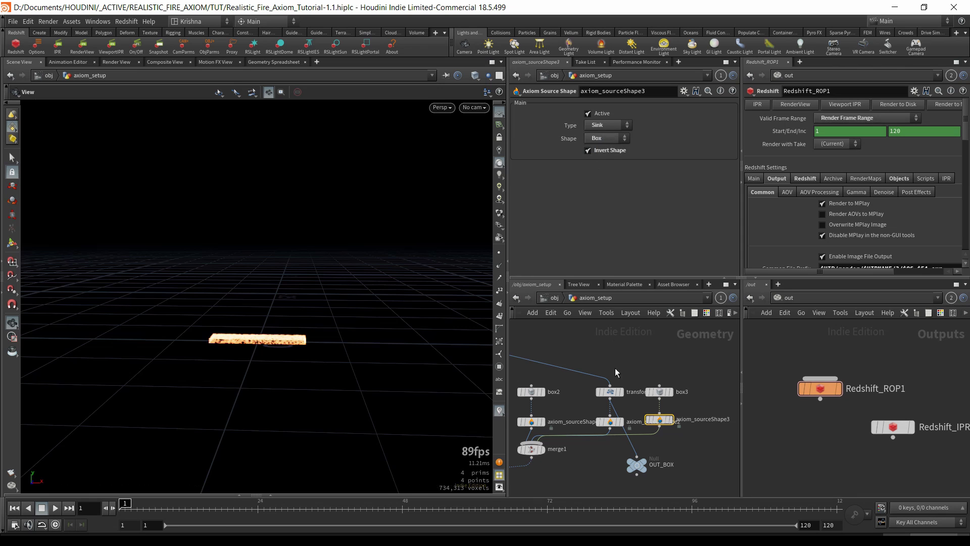
pyautogui.scroll(-3, 627, 395)
pyautogui.scroll(-1, 628, 395)
pyautogui.moveTo(617, 435); pyautogui.dragTo(632, 433, button='middle')
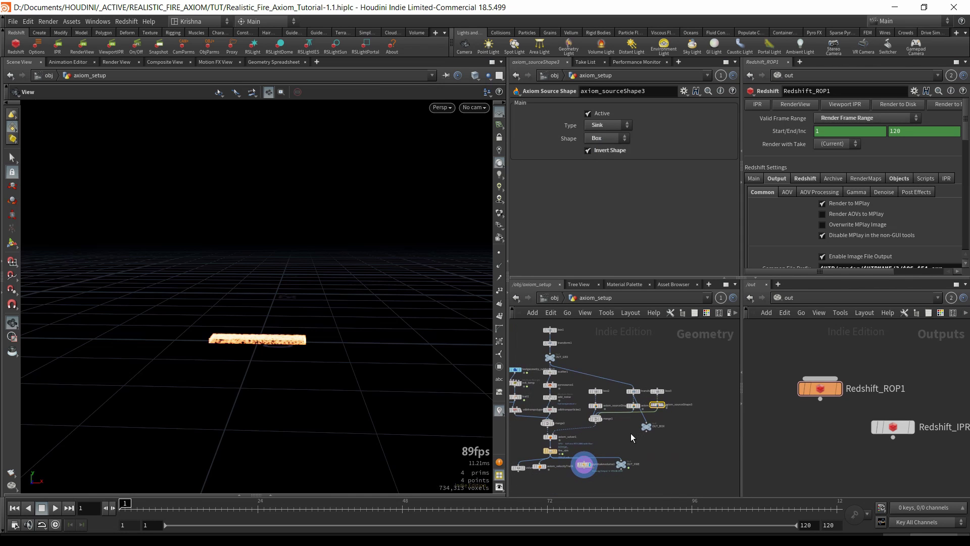
# - Switch to the MPlay window with render version 2, play the sequence and scrub to frame 58
pyautogui.hotkey('alt', 'Tab')
pyautogui.hotkey('alt', 'Tab')
pyautogui.hotkey('alt', 'Tab')
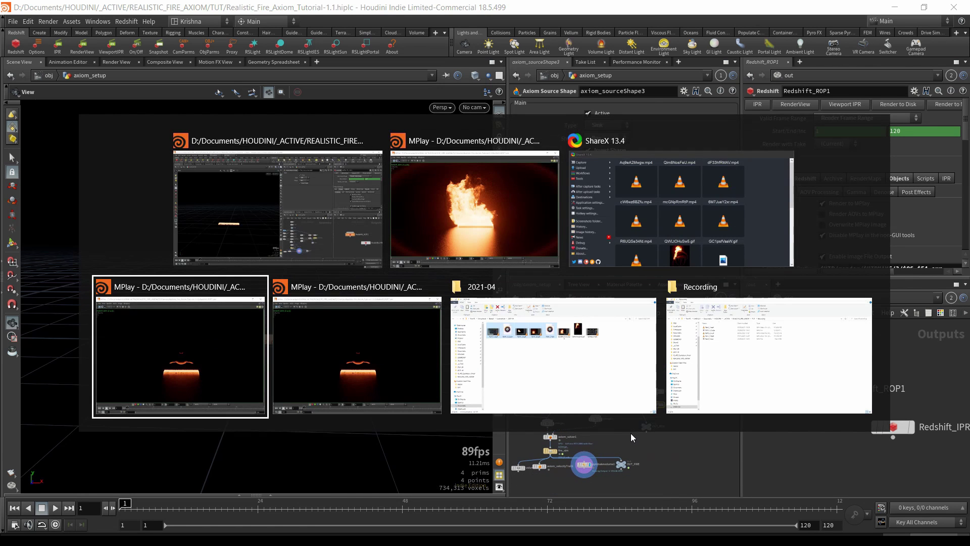
pyautogui.hotkey('alt', 'Tab')
pyautogui.hotkey('alt', 'Tab')
pyautogui.hotkey('alt', 'Tab')
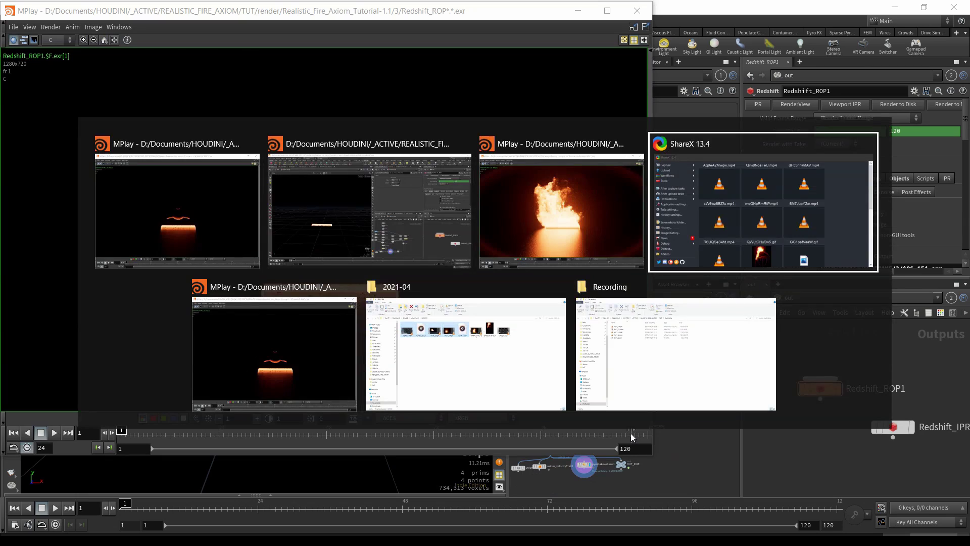
pyautogui.hotkey('alt', 'Tab')
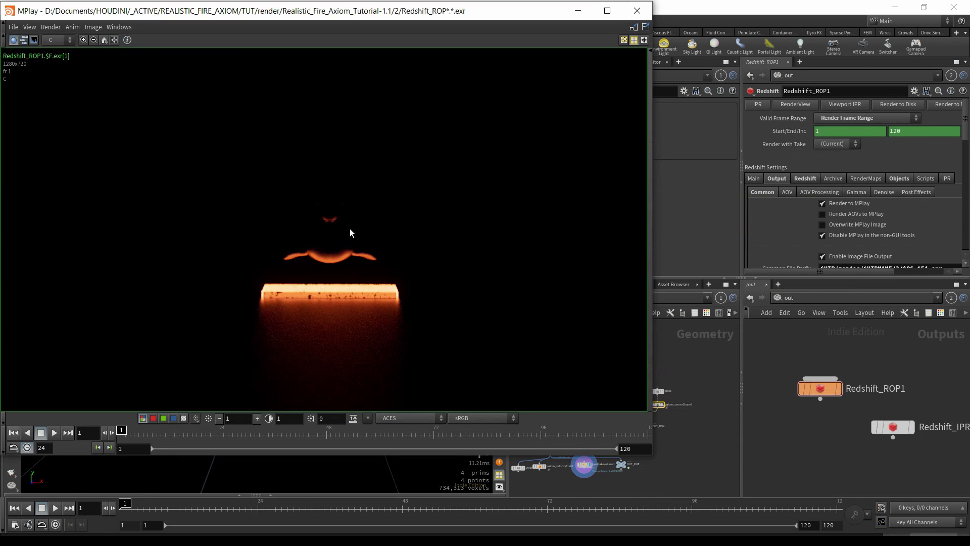
pyautogui.click(54, 432)
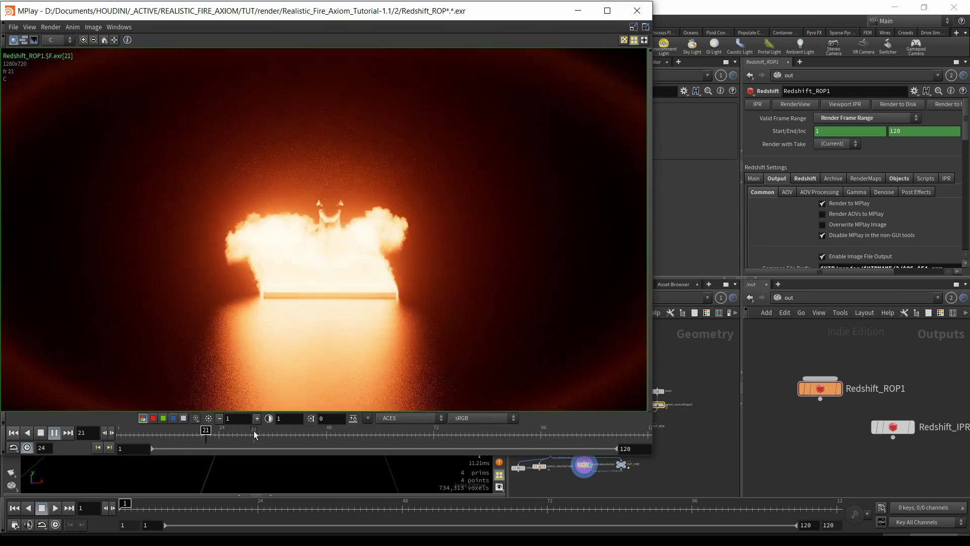
pyautogui.moveTo(255, 434); pyautogui.dragTo(372, 445)
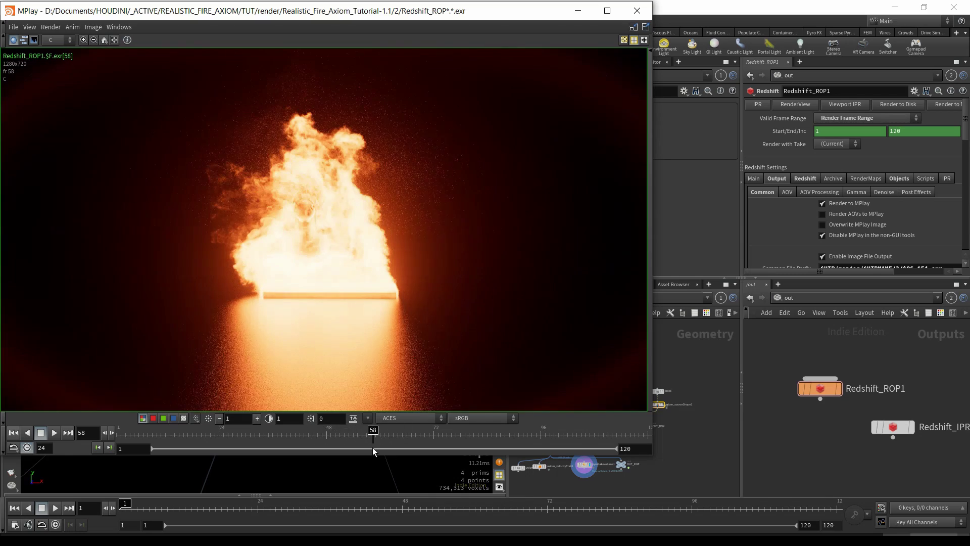
# - Switch to the MPlay window with render version 3 and play the sequence
pyautogui.hotkey('alt', 'Tab')
pyautogui.hotkey('alt', 'Tab')
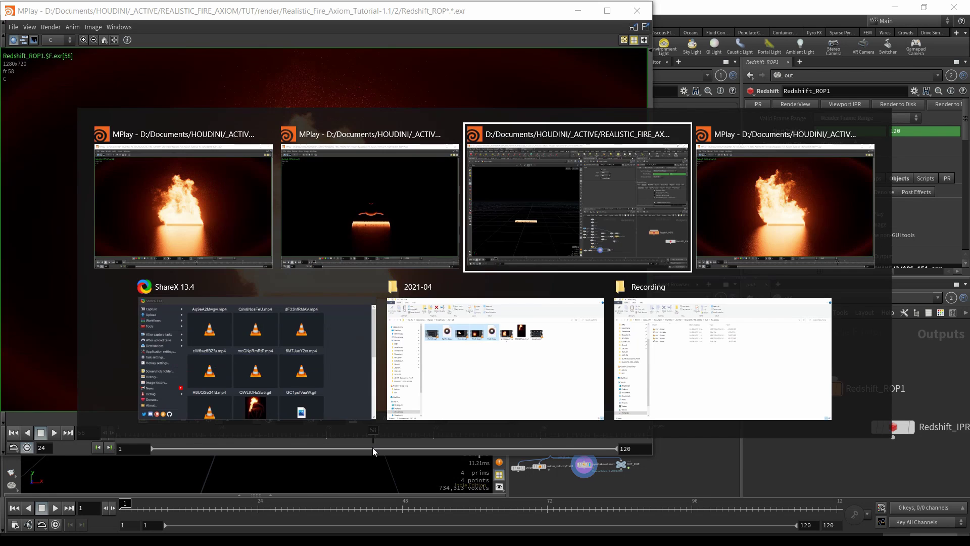
pyautogui.hotkey('alt', 'Tab')
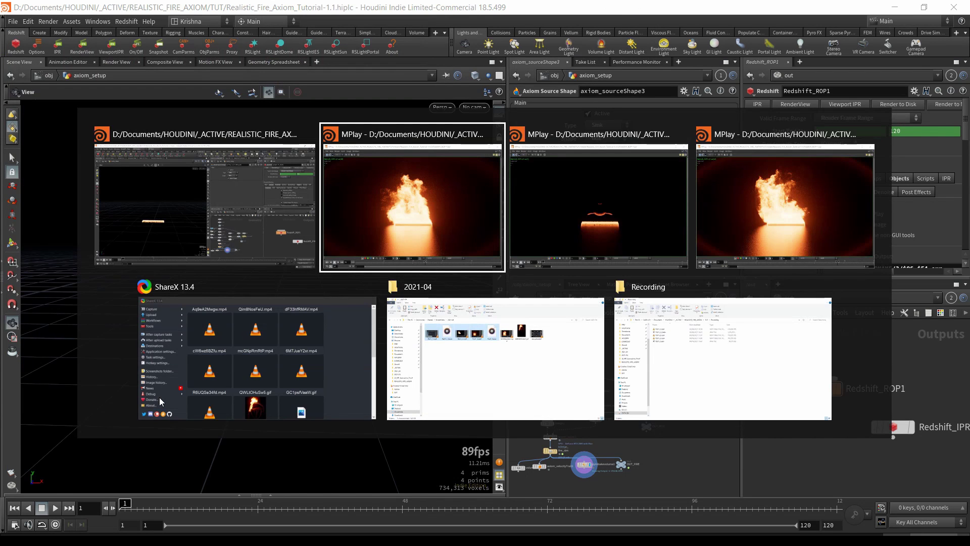
pyautogui.hotkey('alt', 'Tab')
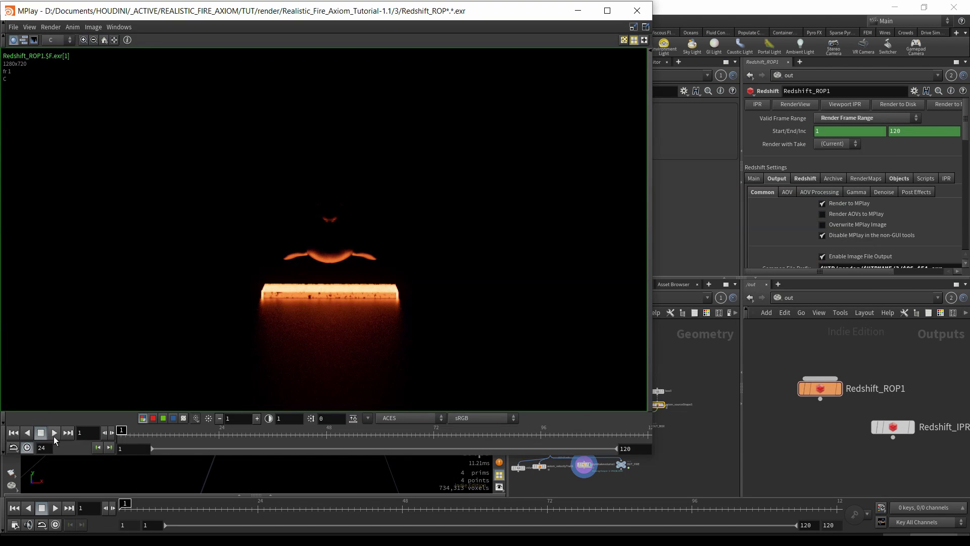
pyautogui.click(54, 434)
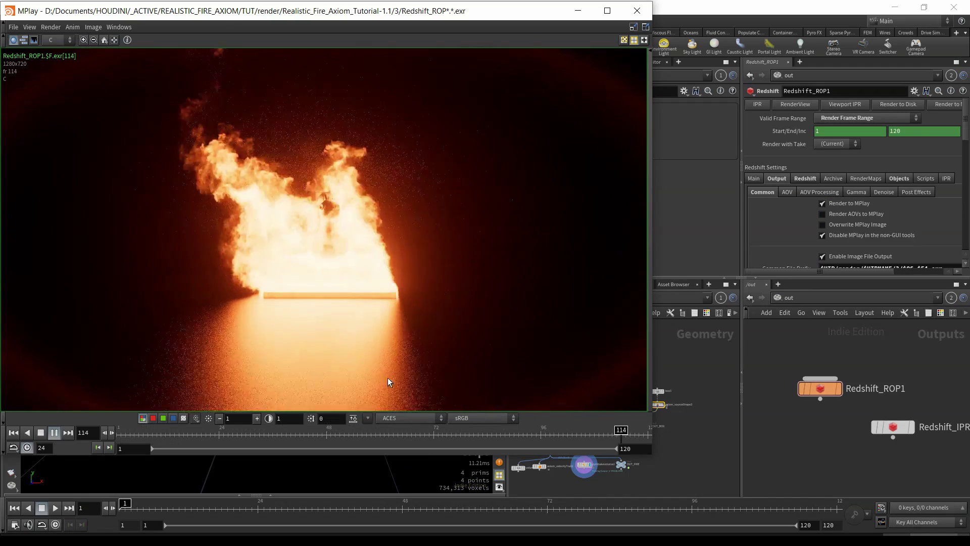
# - Review Redshift_ROP1's output, sampling and global illumination settings in Houdini, and return to the version 3 playback in MPlay
pyautogui.moveTo(789, 405); pyautogui.dragTo(822, 374)
pyautogui.scroll(-5, 776, 212)
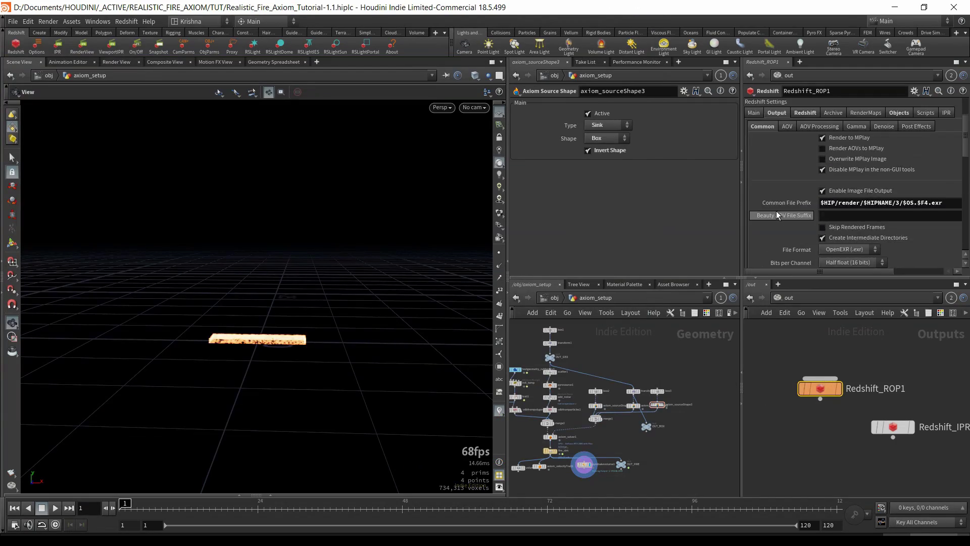
pyautogui.scroll(1, 775, 210)
pyautogui.click(803, 126)
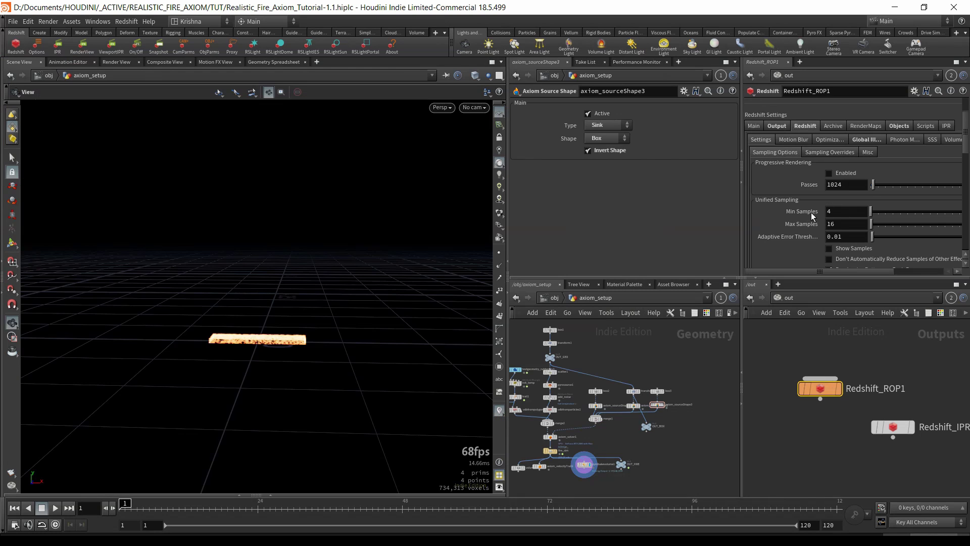
pyautogui.scroll(-1, 808, 223)
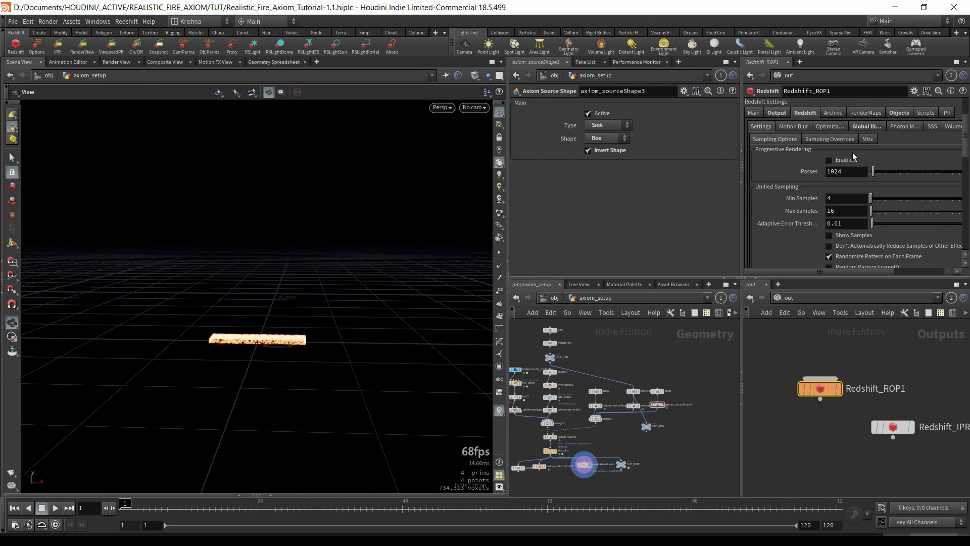
pyautogui.click(859, 126)
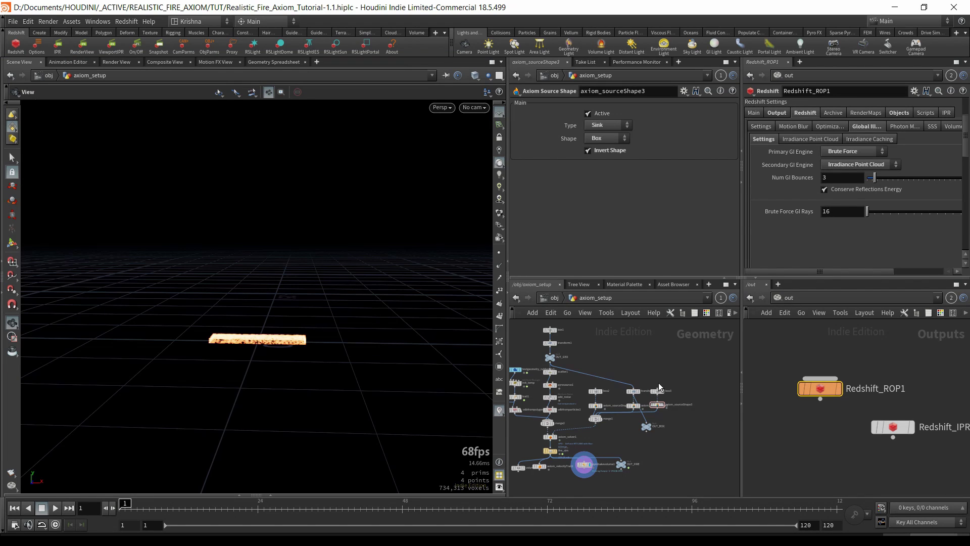
pyautogui.hotkey('alt', 'Tab')
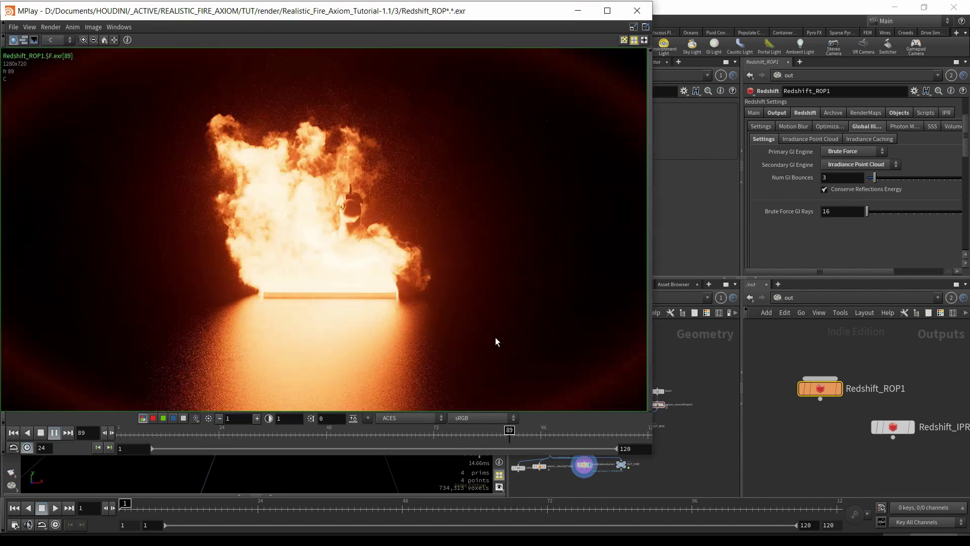